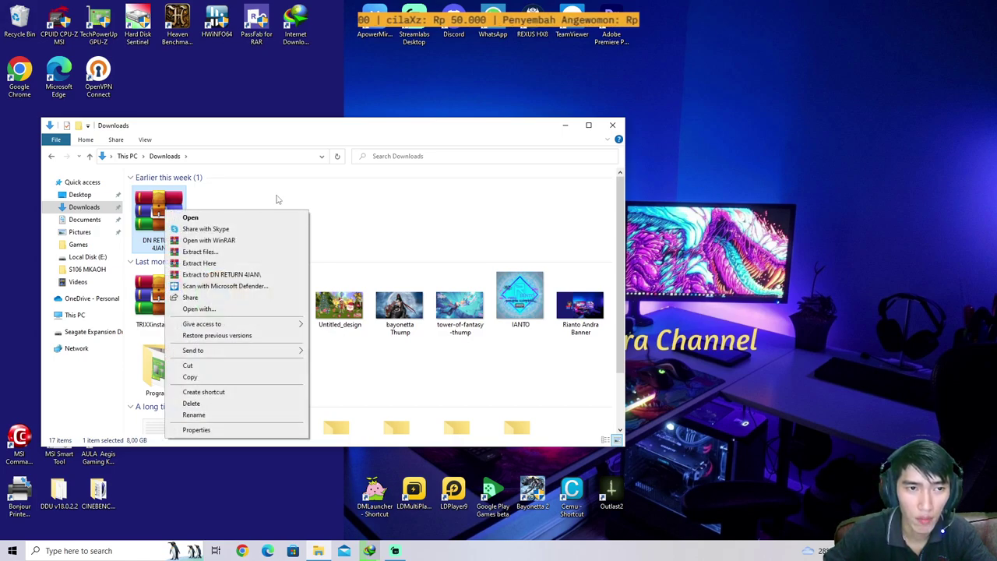
Step: Switch to Google Chrome using the channel owner's browser profile
left_click(300, 200)
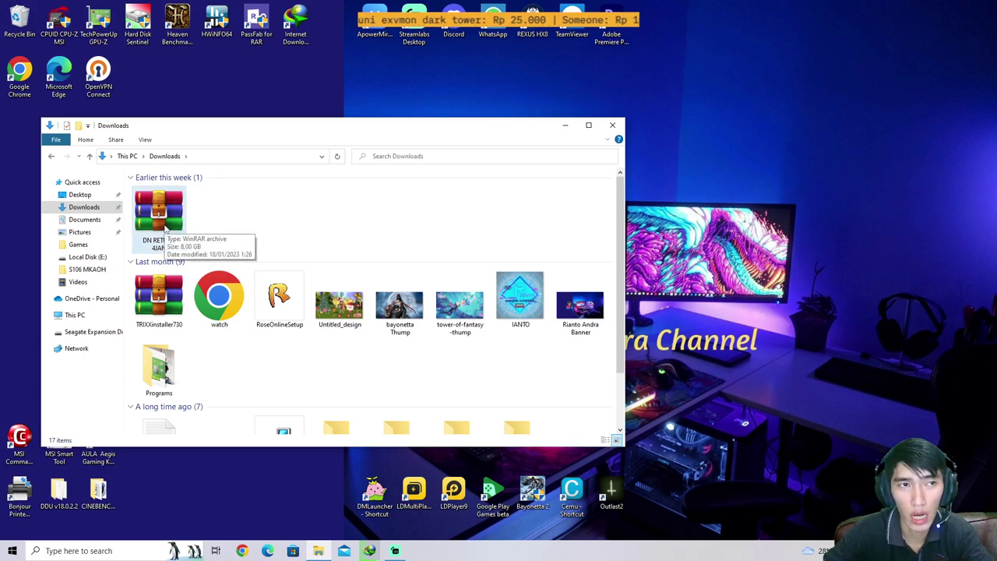
left_click(242, 551)
scroll(589, 319, "down", 1)
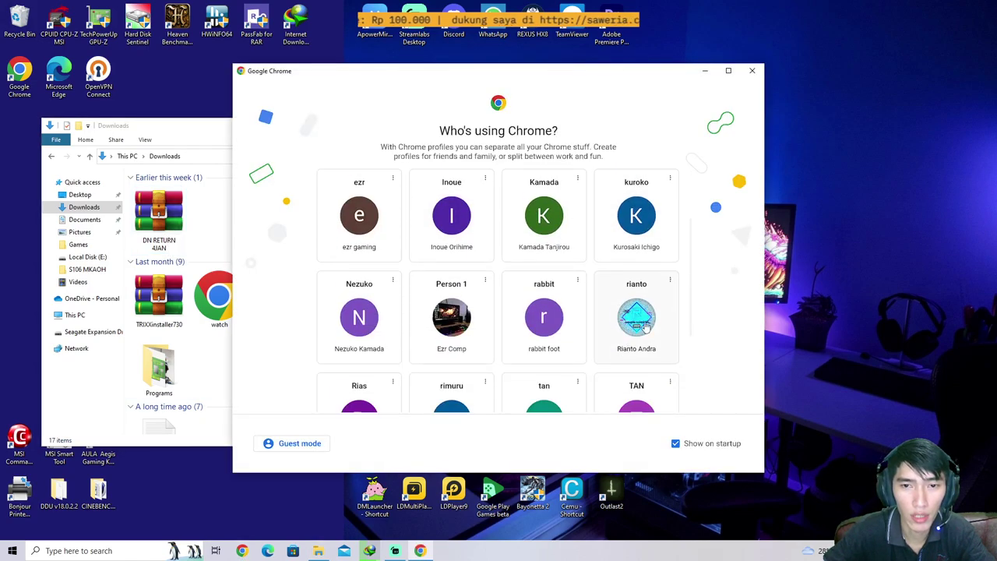
left_click(646, 308)
Step: Search Google for "winrar latest version", view the official WinRAR download page, and close the browser
left_click(480, 214)
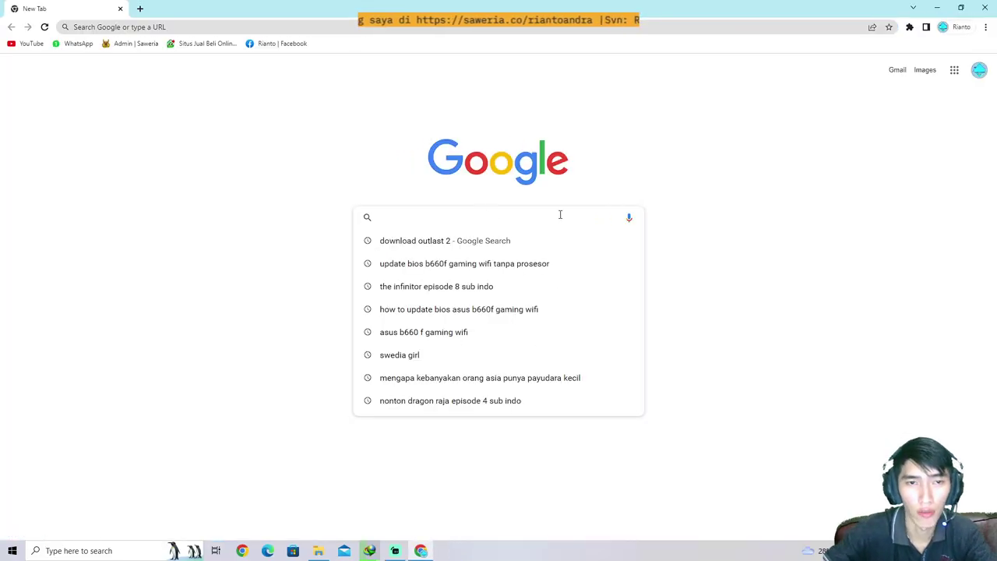
type("win")
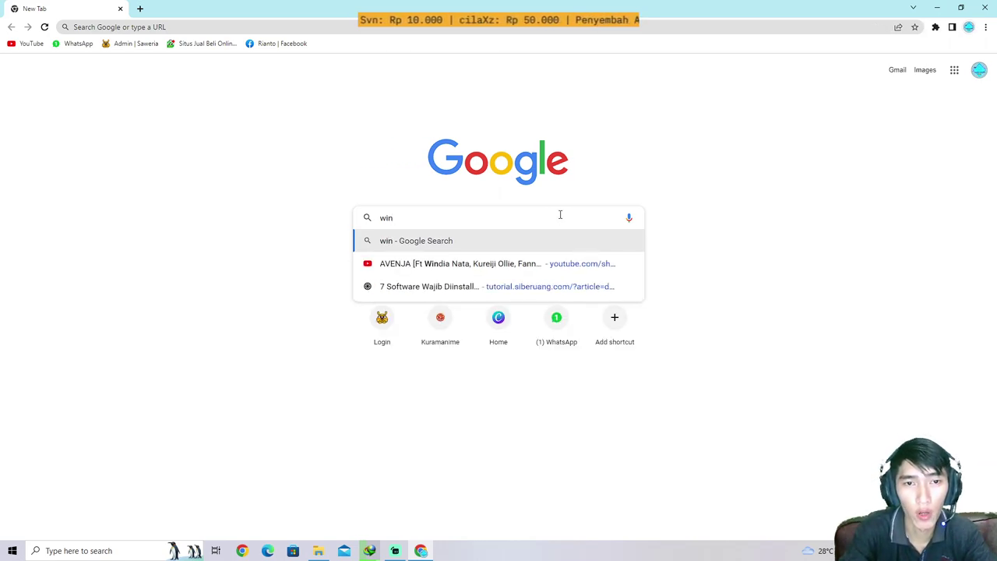
type("rar")
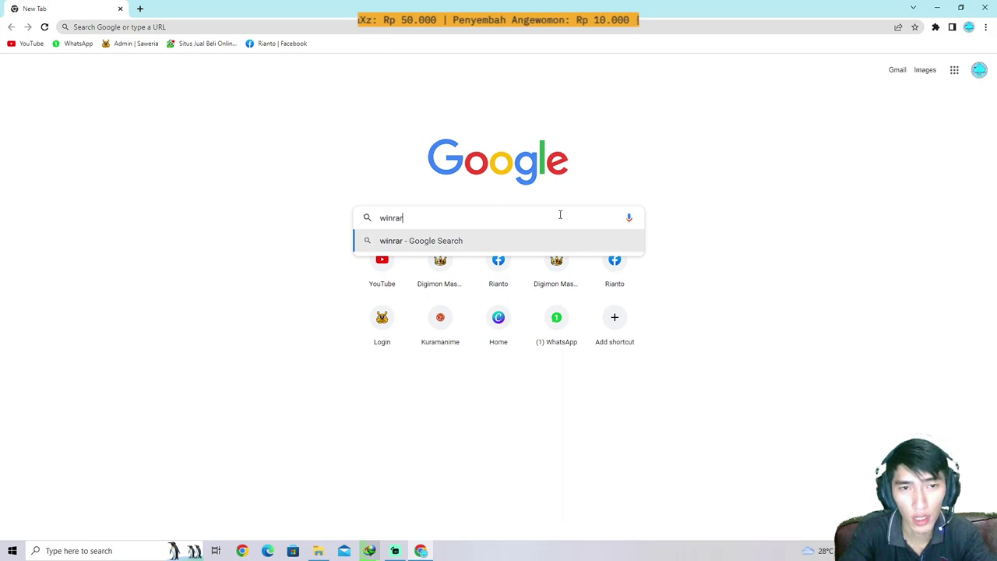
type(" la")
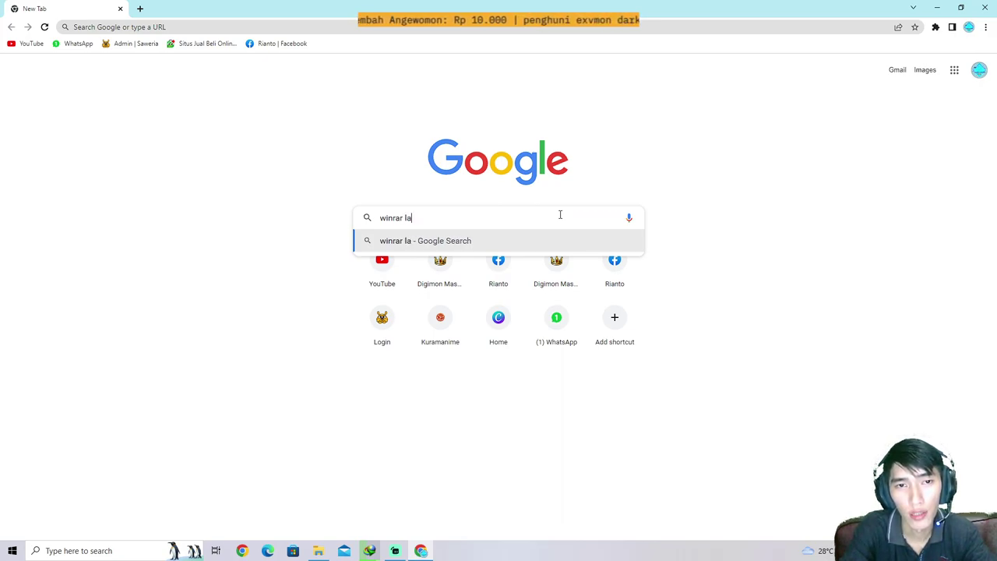
type("test version")
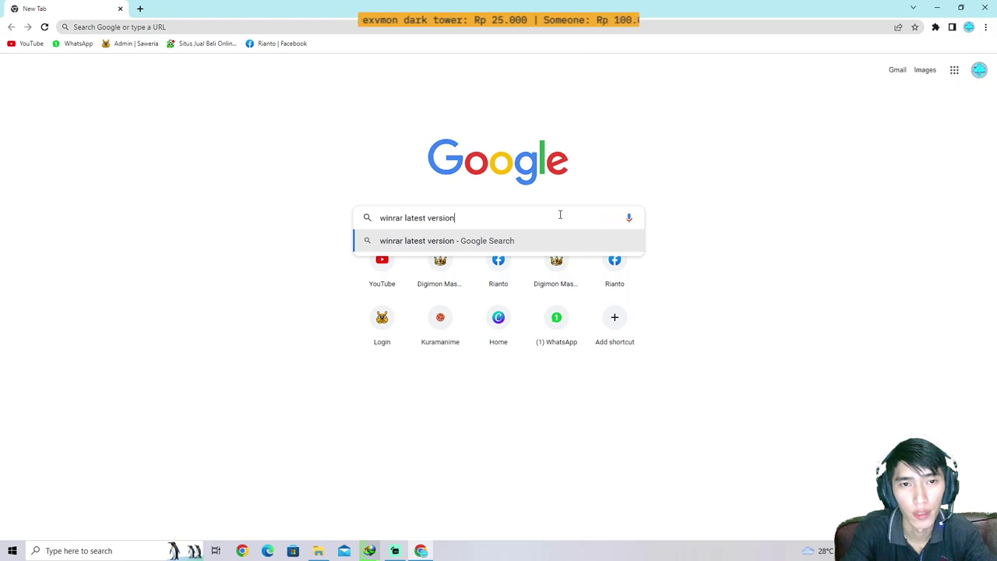
key("Return")
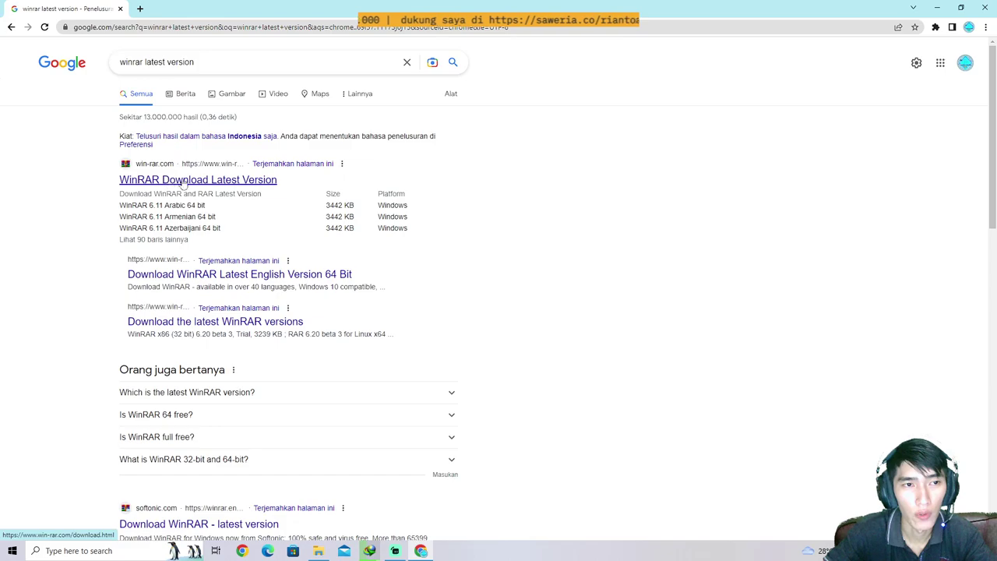
left_click(210, 182)
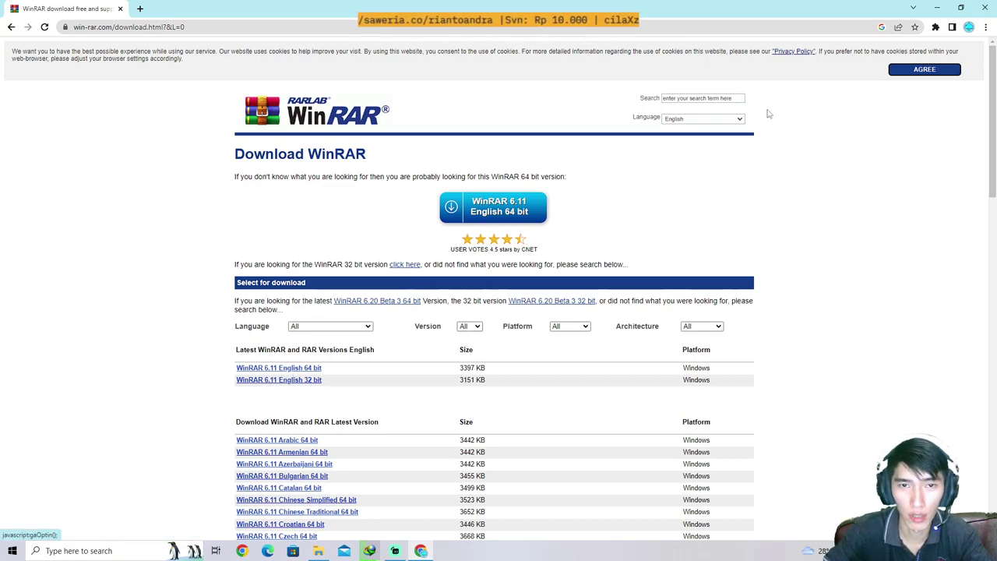
left_click(985, 7)
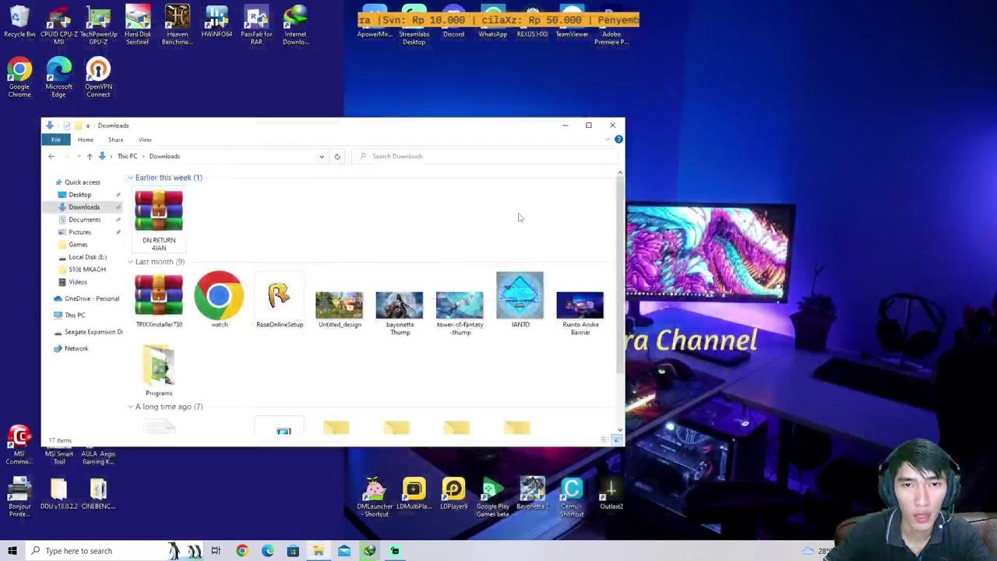
Step: Extract the DN RETURN 4JAN archive from Downloads to Local Disk (E:)
right_click(177, 211)
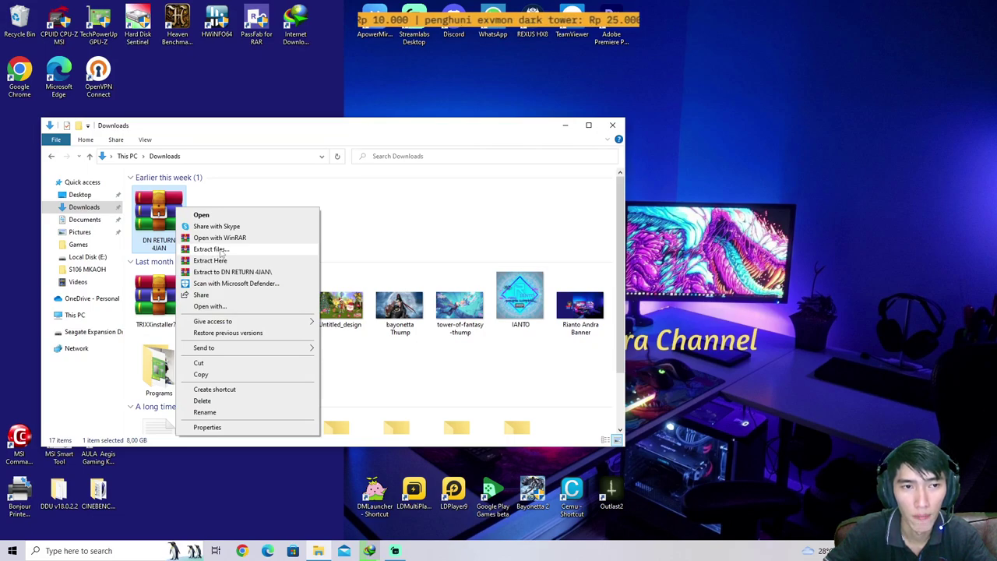
left_click(222, 250)
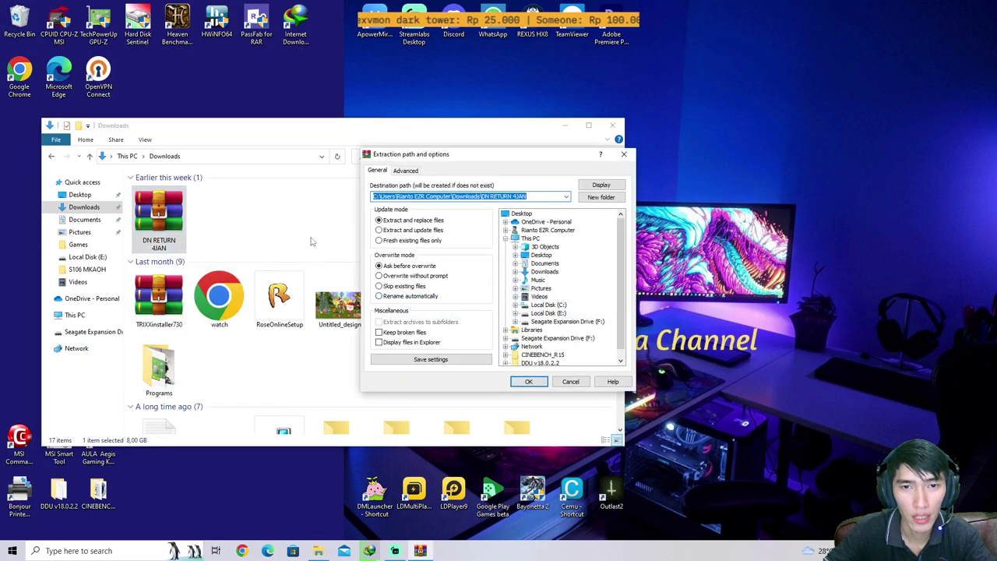
left_click(549, 313)
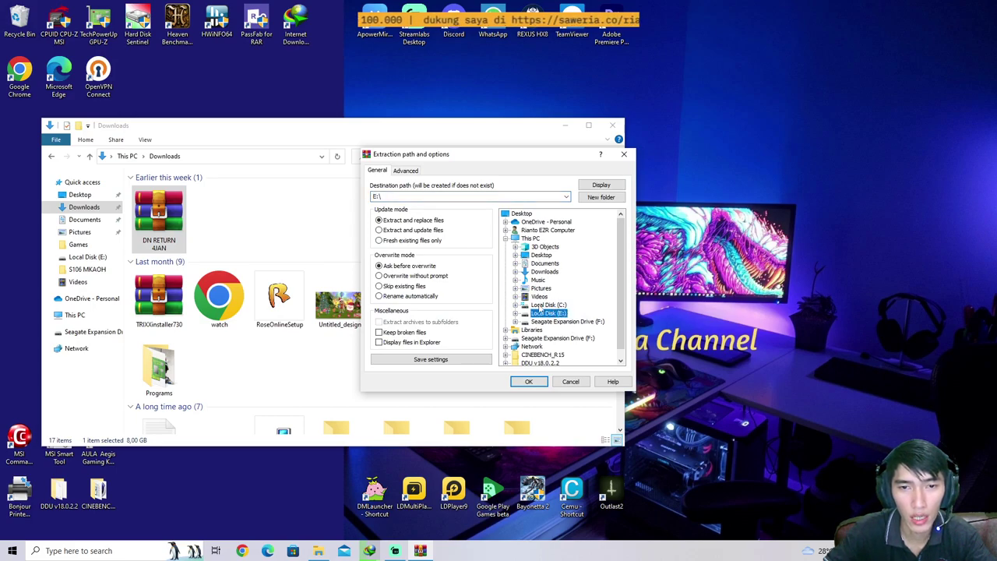
left_click(529, 381)
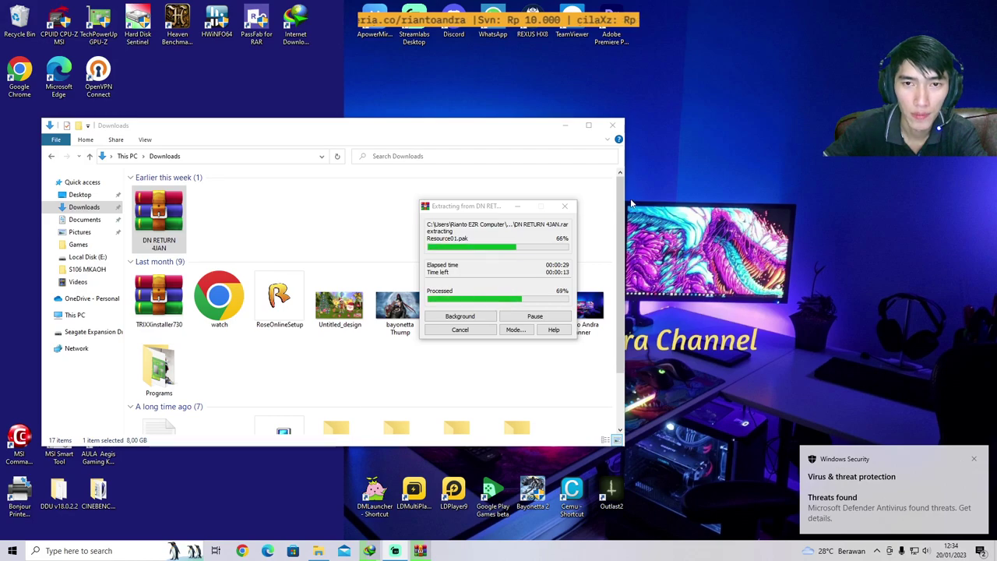
Step: Close the Downloads window and open the protection history in Windows Security's virus and threat protection
left_click(613, 124)
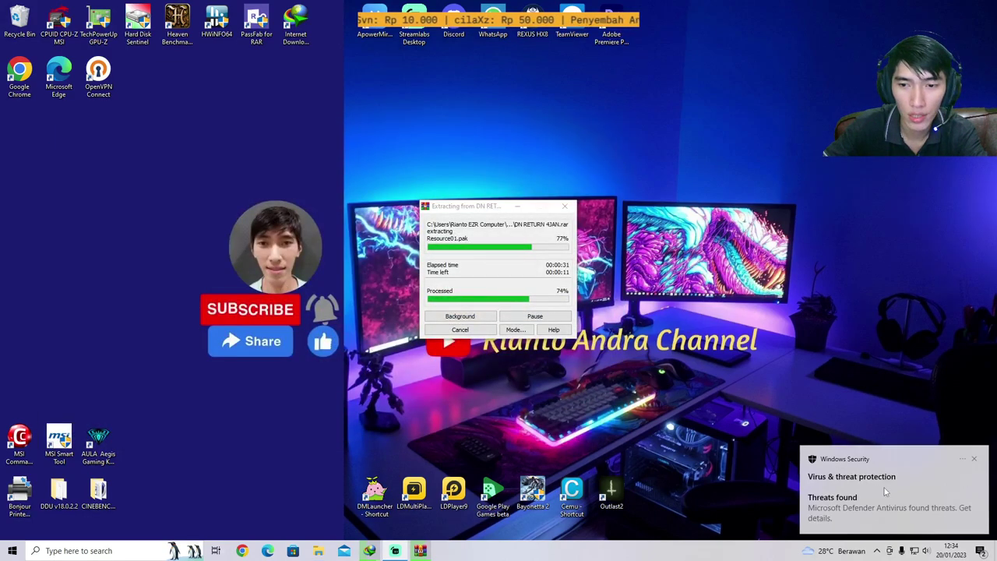
left_click_drag(263, 29, 771, 25)
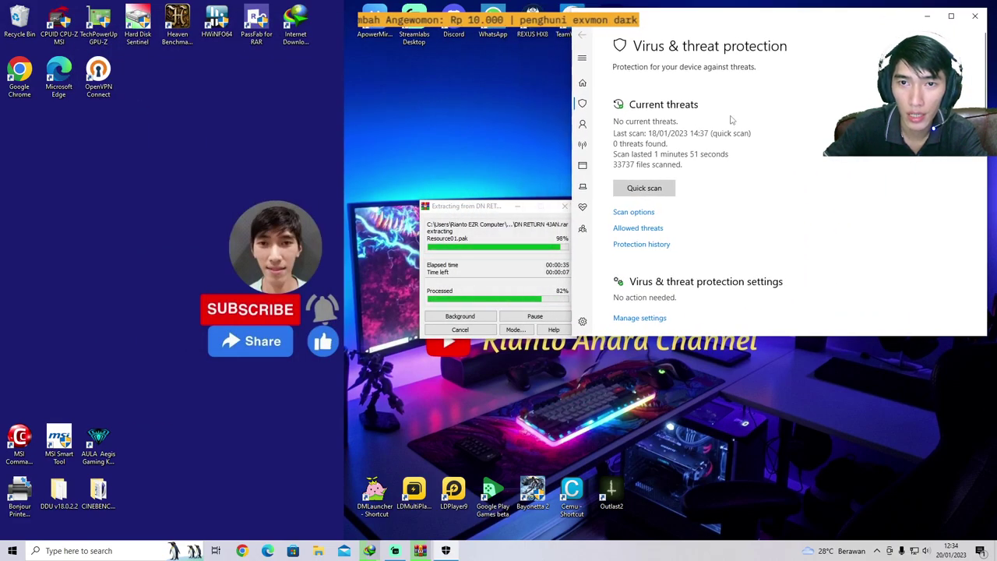
left_click_drag(476, 207, 441, 210)
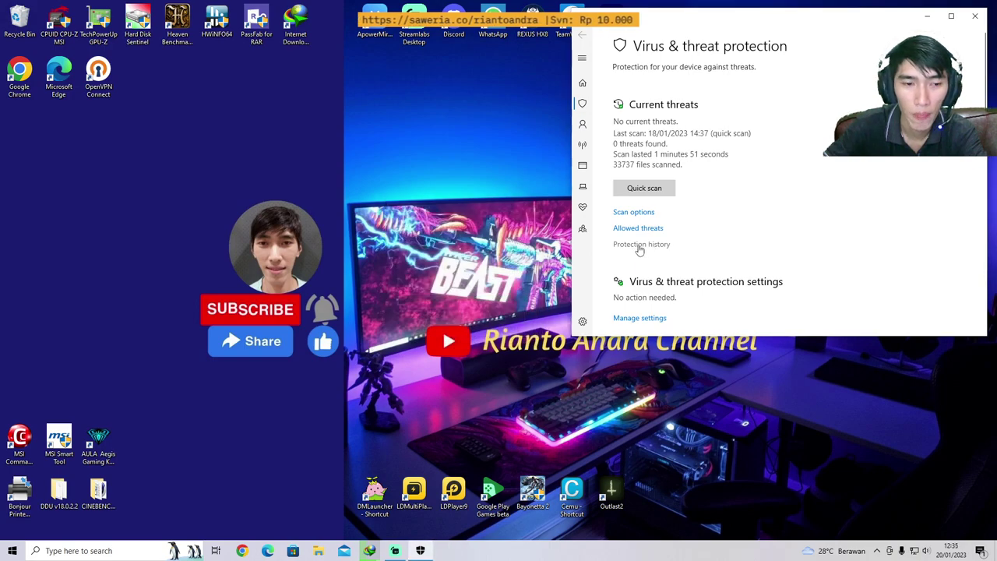
left_click(639, 246)
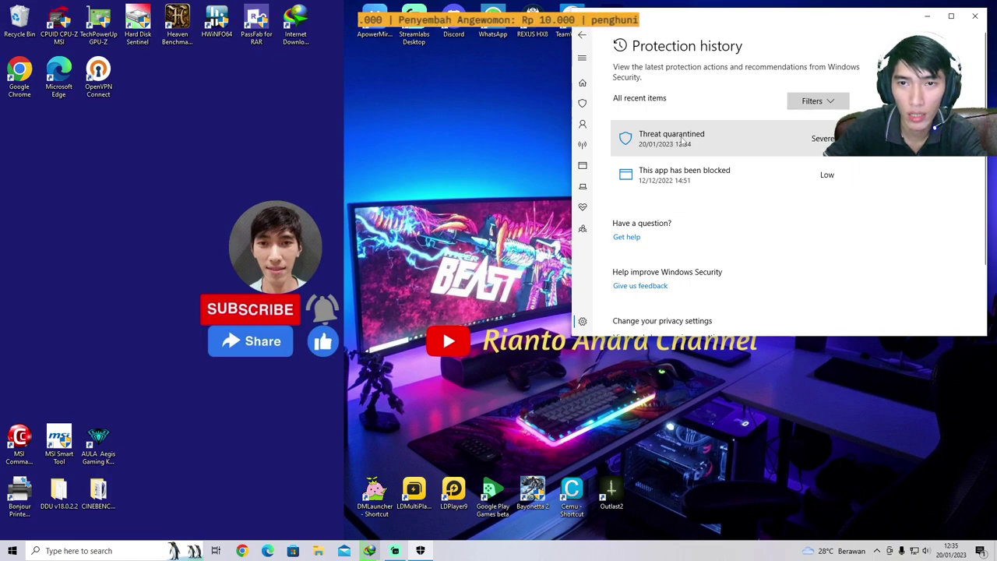
Step: Restore the quarantined file E:\DN RETURN 4JAN\DNLauncher.exe from the threat entry dated 20/01/2023 12:34
left_click(818, 138)
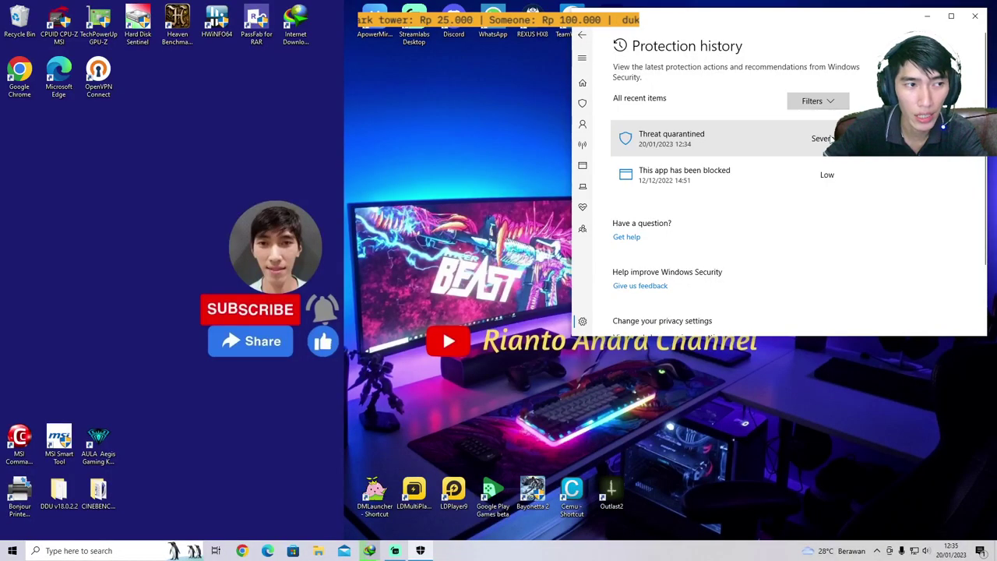
left_click_drag(815, 28, 817, 145)
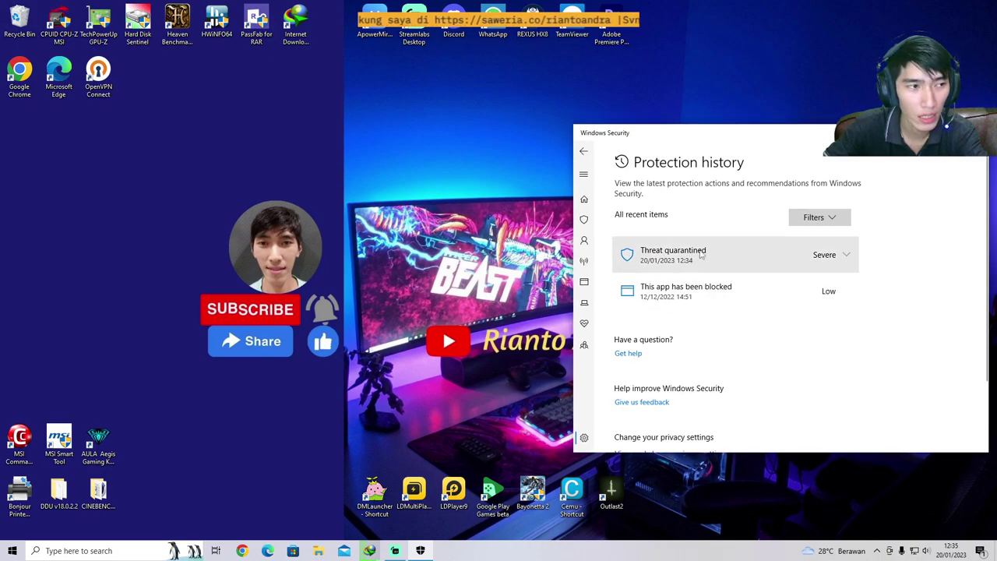
left_click(849, 261)
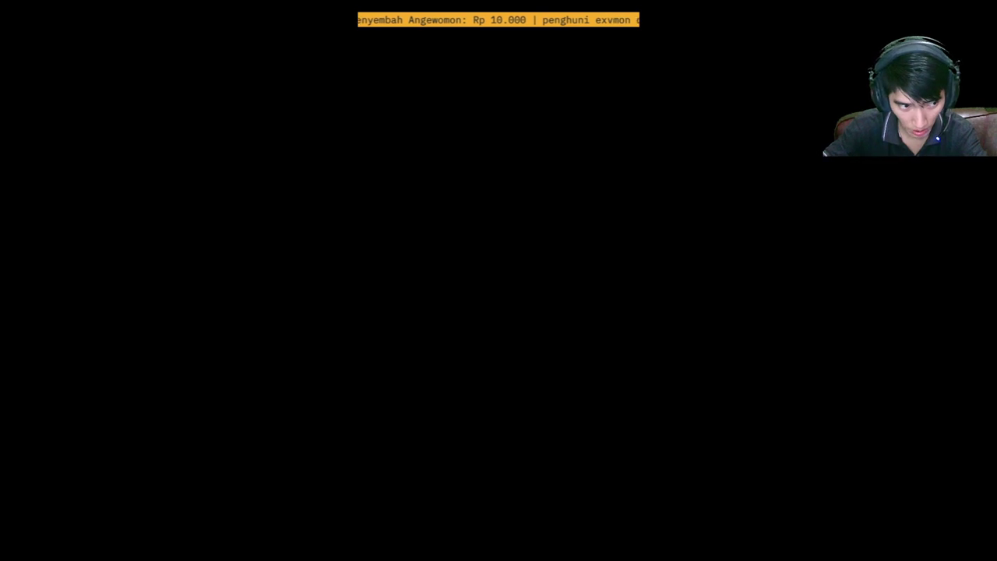
key("alt+y")
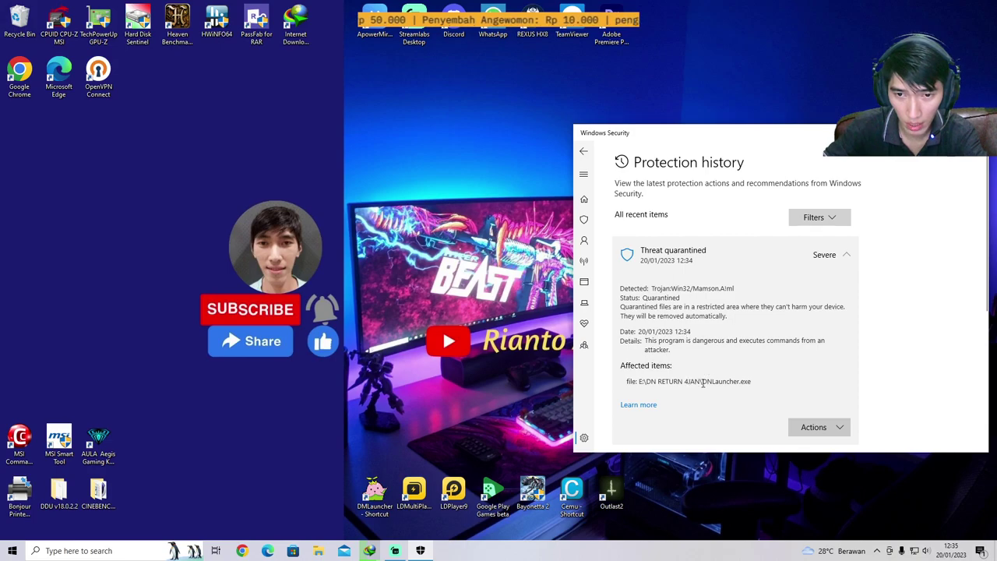
left_click_drag(689, 381, 763, 381)
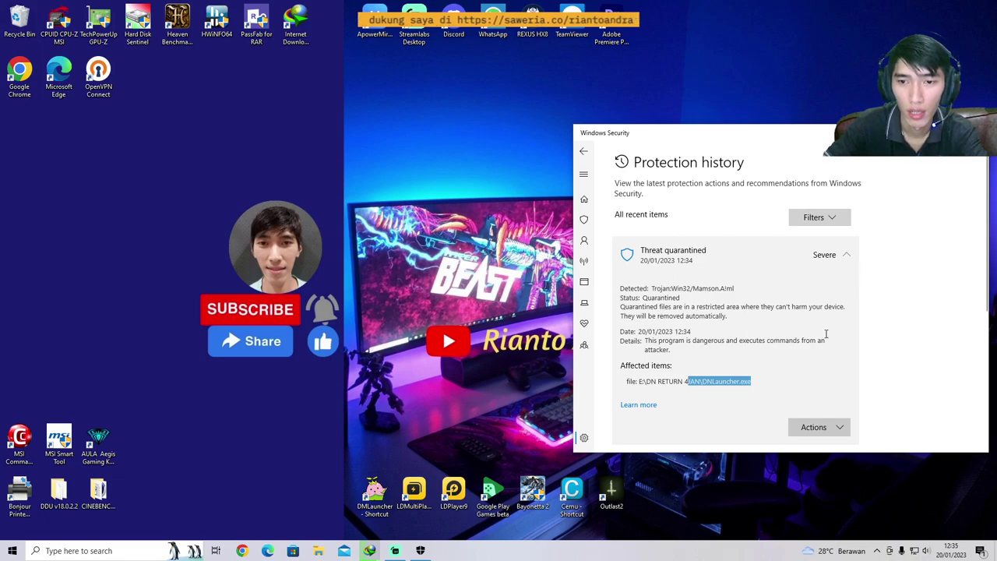
left_click(820, 430)
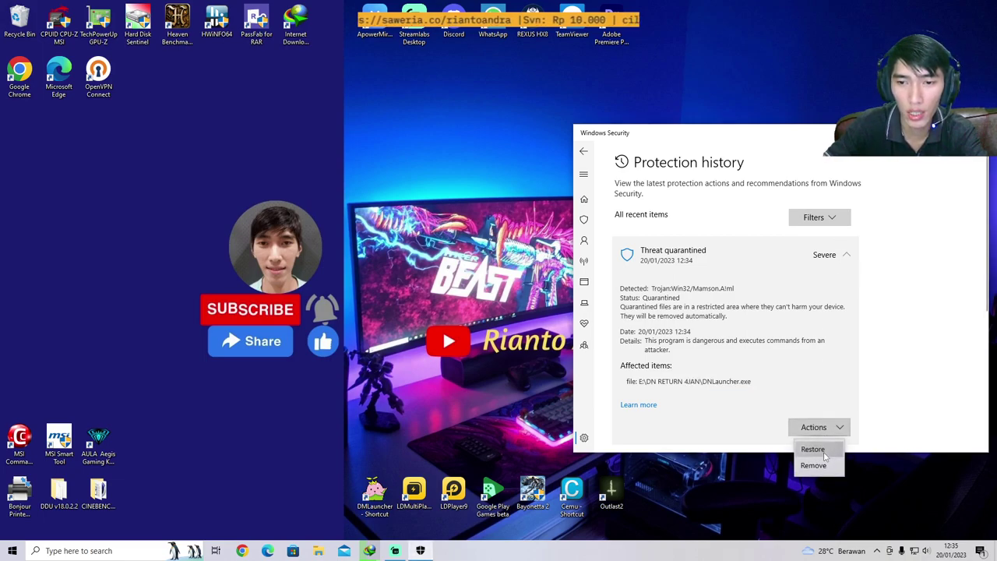
left_click(812, 444)
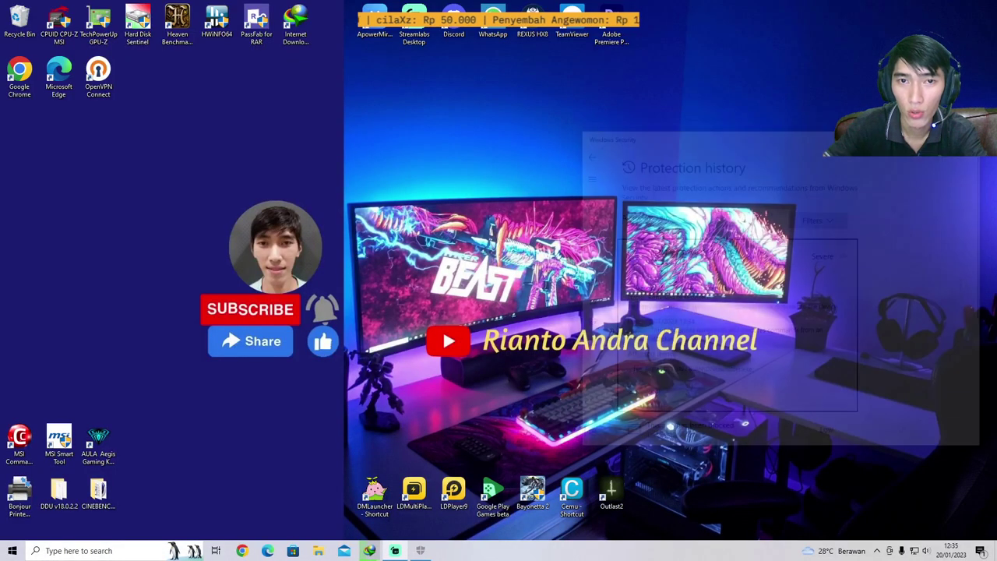
Step: Open the DN RETURN 4JAN folder on Local Disk (E:) in File Explorer and bring the DNLauncher application into view
left_click(318, 551)
left_click(117, 315)
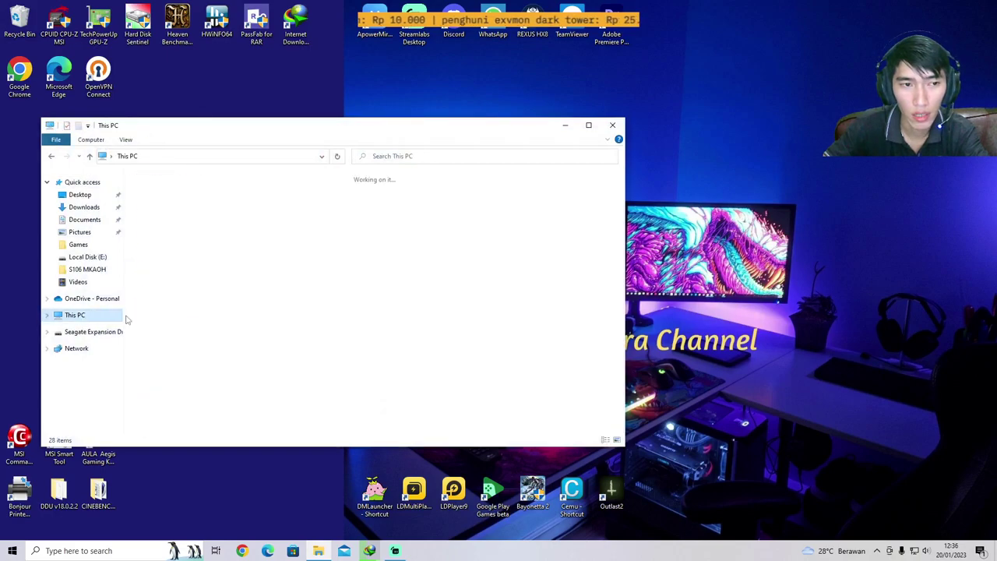
double_click(335, 303)
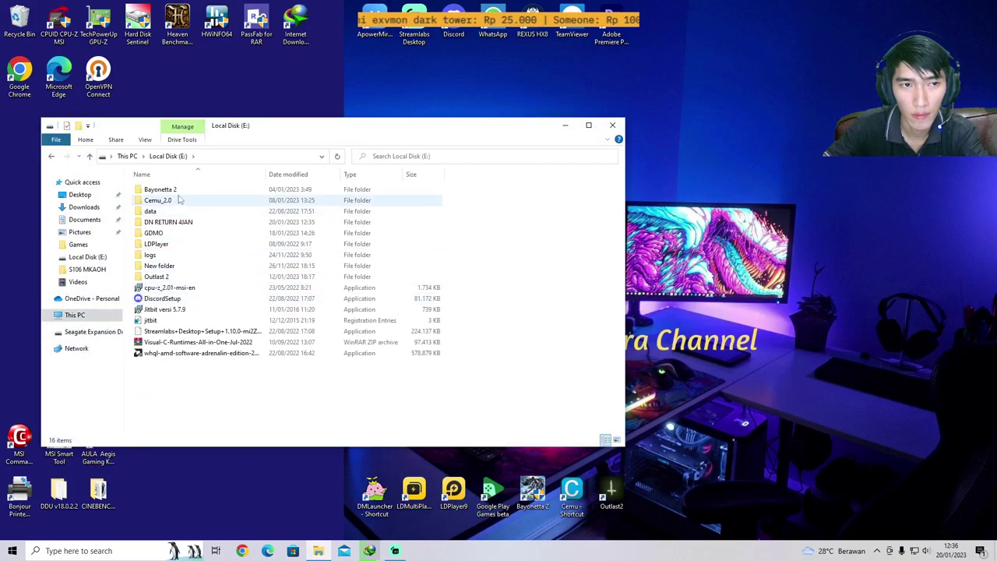
mouse_move(185, 225)
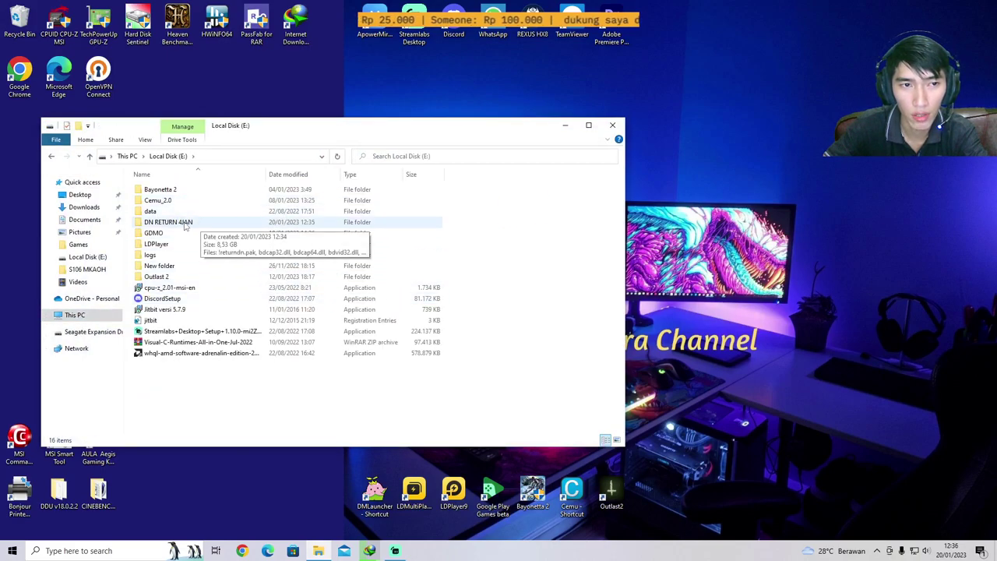
double_click(171, 222)
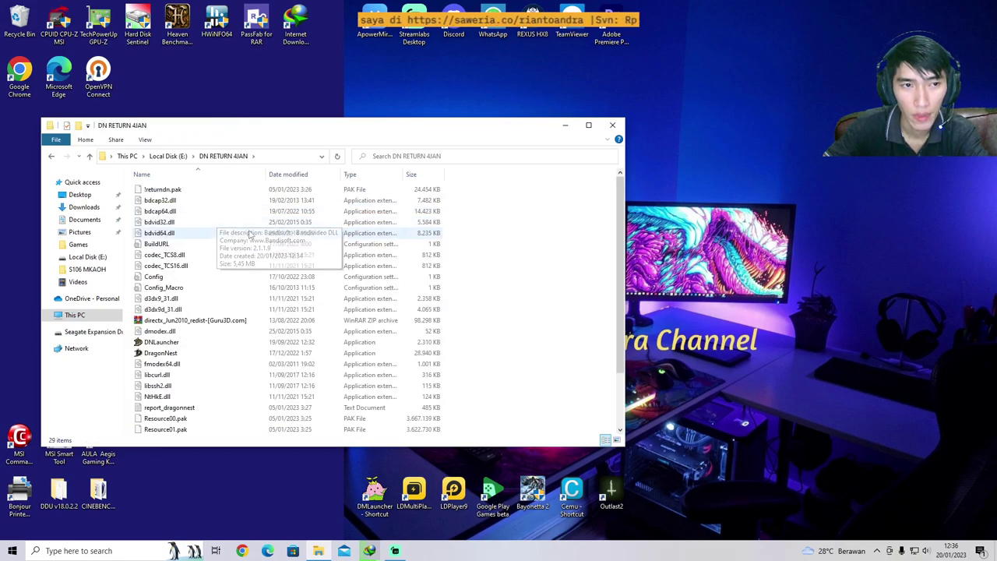
scroll(203, 208, "down", 2)
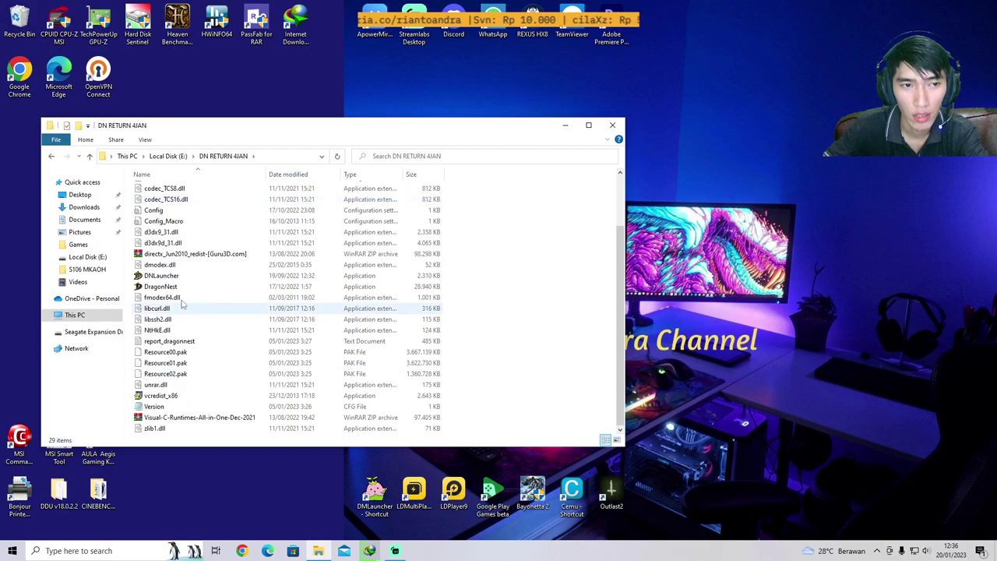
mouse_move(318, 131)
left_mouse_down()
mouse_move(317, 139)
mouse_move(403, 112)
mouse_move(485, 114)
mouse_move(412, 102)
mouse_move(311, 122)
left_mouse_up()
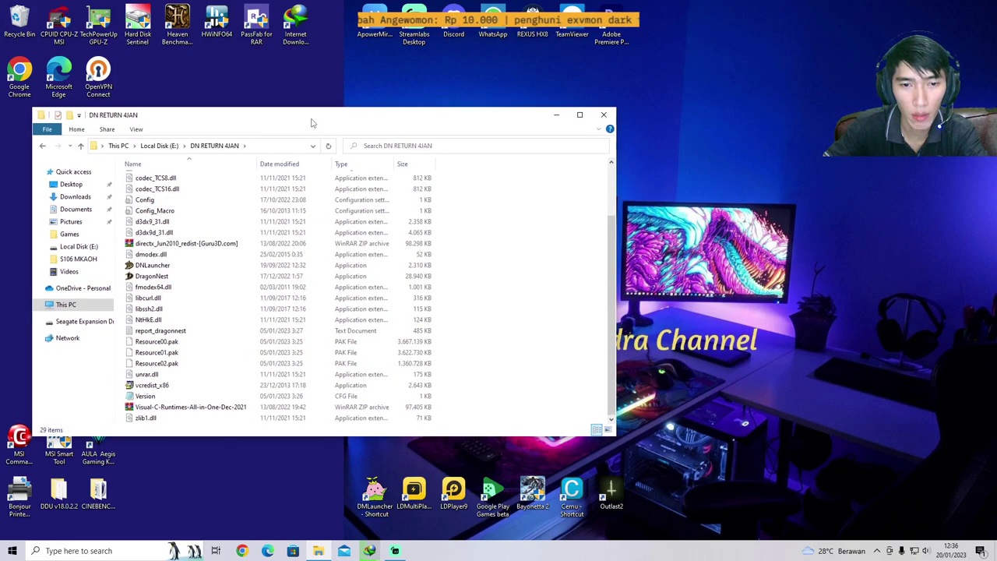
Step: Copy the DNLauncher application from the DN RETURN 4JAN folder to an empty area of the desktop
left_click(153, 266)
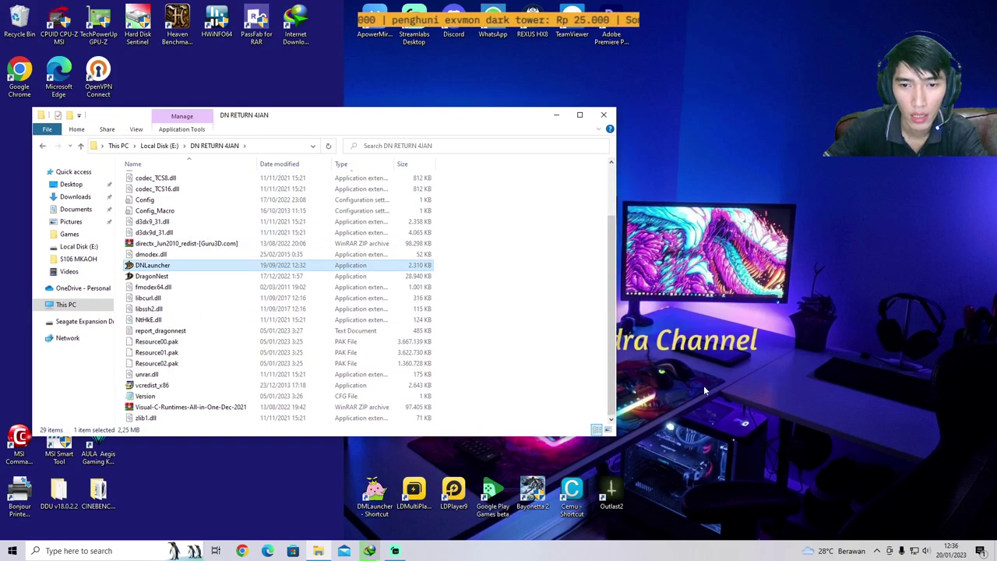
left_click_drag(160, 267, 850, 110)
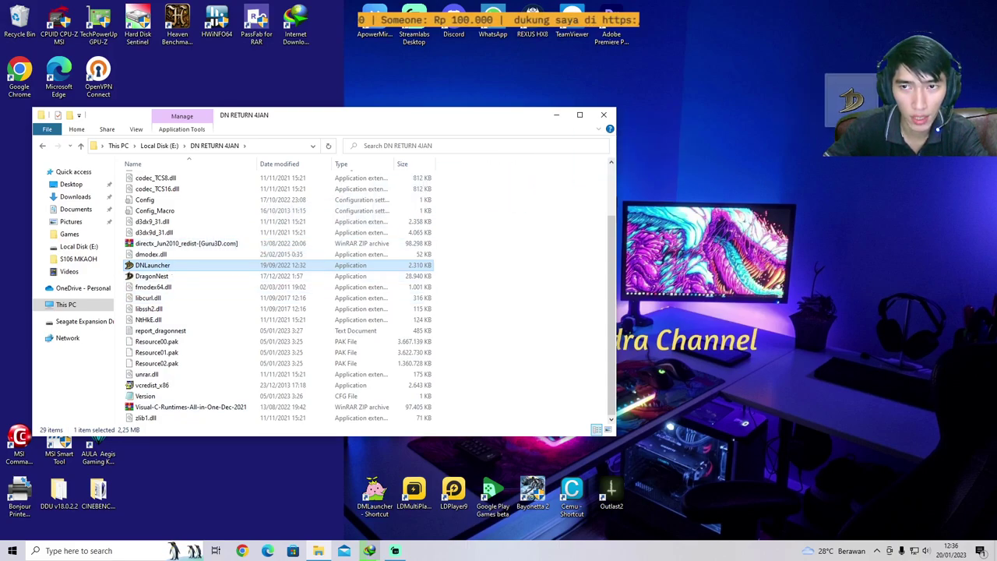
left_click_drag(854, 125, 732, 153)
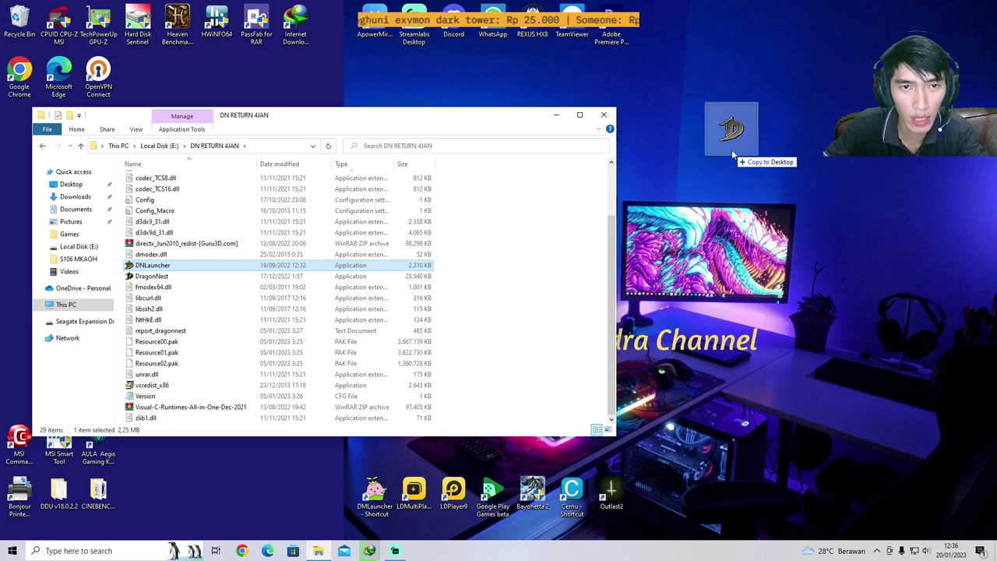
left_click_drag(731, 149, 731, 150)
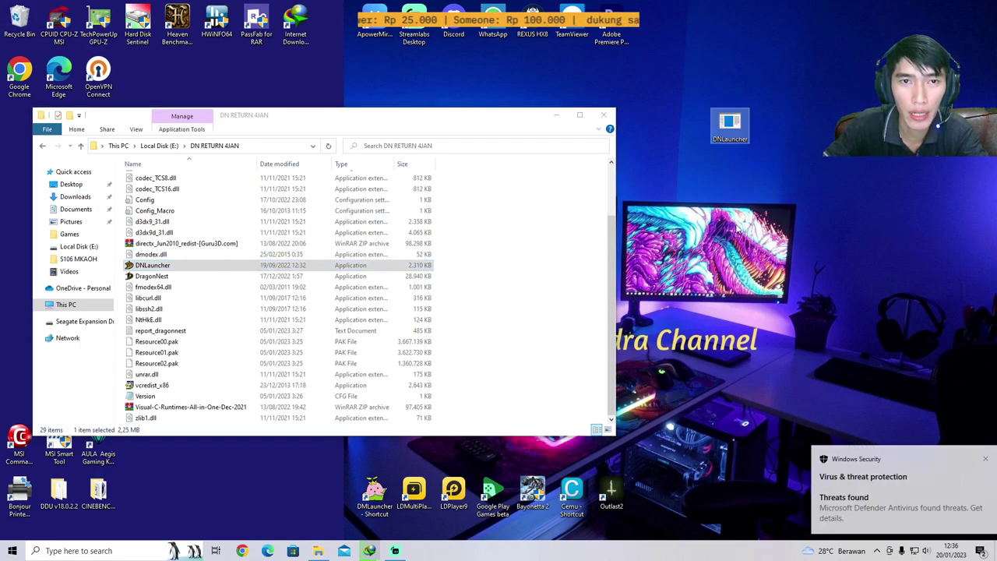
Step: Allow the active threat Trojan:Win32/Mamson.A!ml dated 20/01/2023 12:36 on the device in Windows Security and start the action
left_click(911, 496)
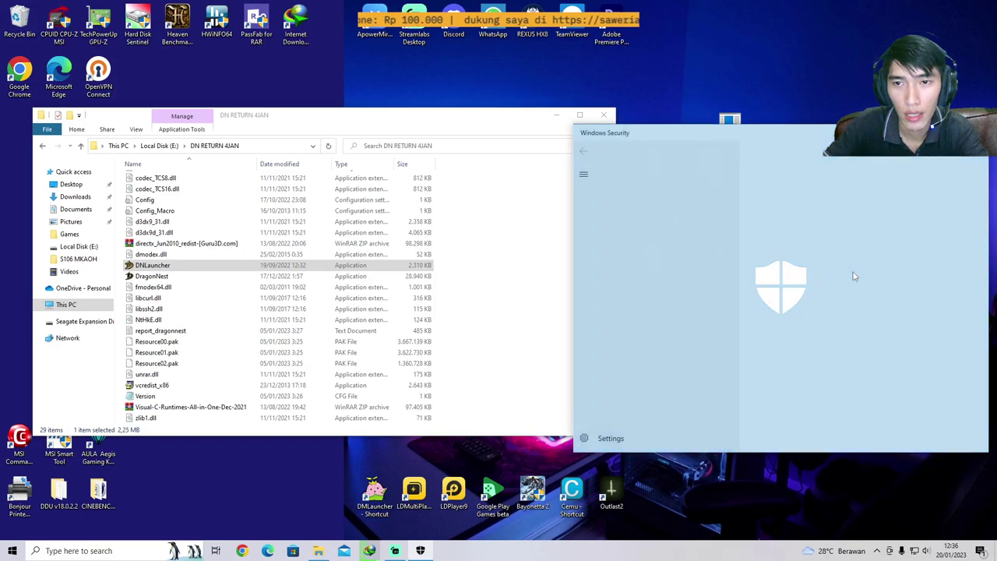
left_click(730, 297)
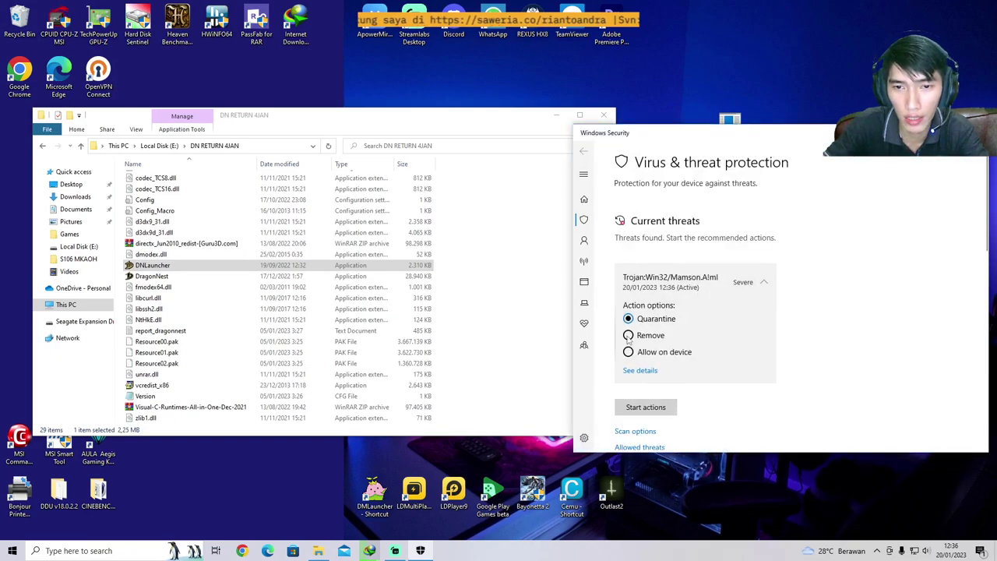
left_click(677, 282)
left_click(628, 351)
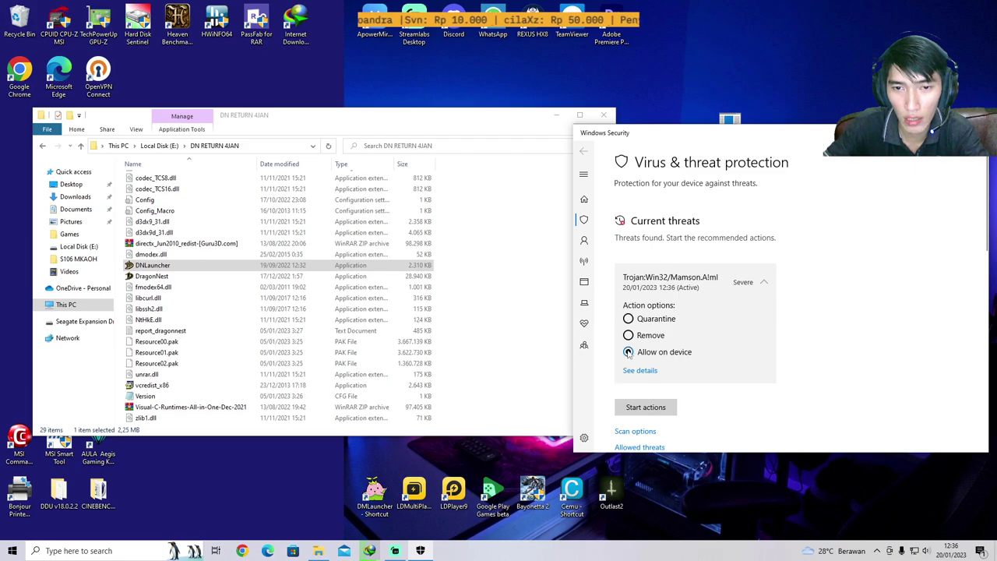
left_click(645, 406)
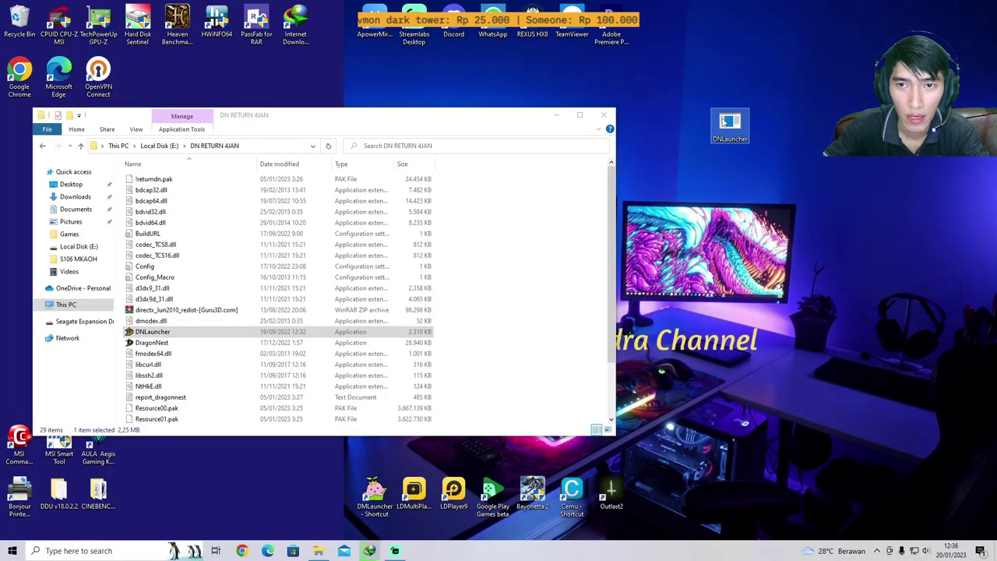
Step: Reposition the DNLauncher icon on the desktop and copy the DNLauncher application there again from the DN RETURN 4JAN folder
left_click_drag(730, 124, 690, 128)
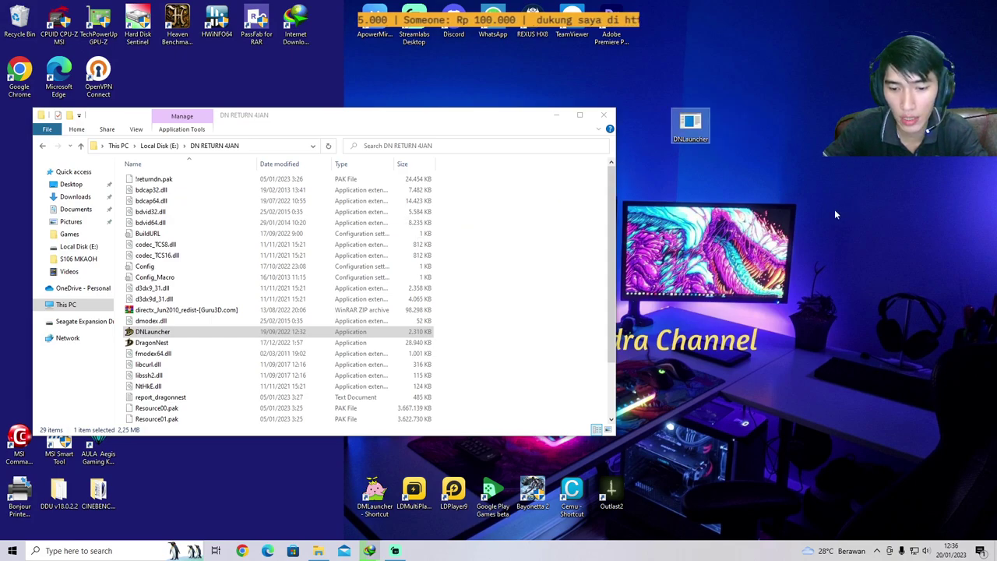
left_click_drag(159, 334, 703, 165)
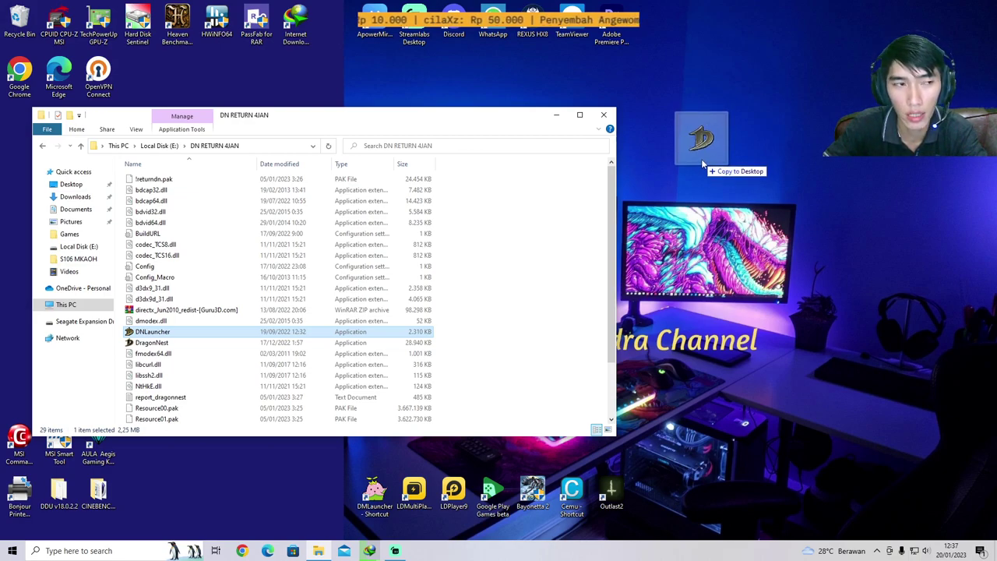
left_click_drag(703, 164, 690, 142)
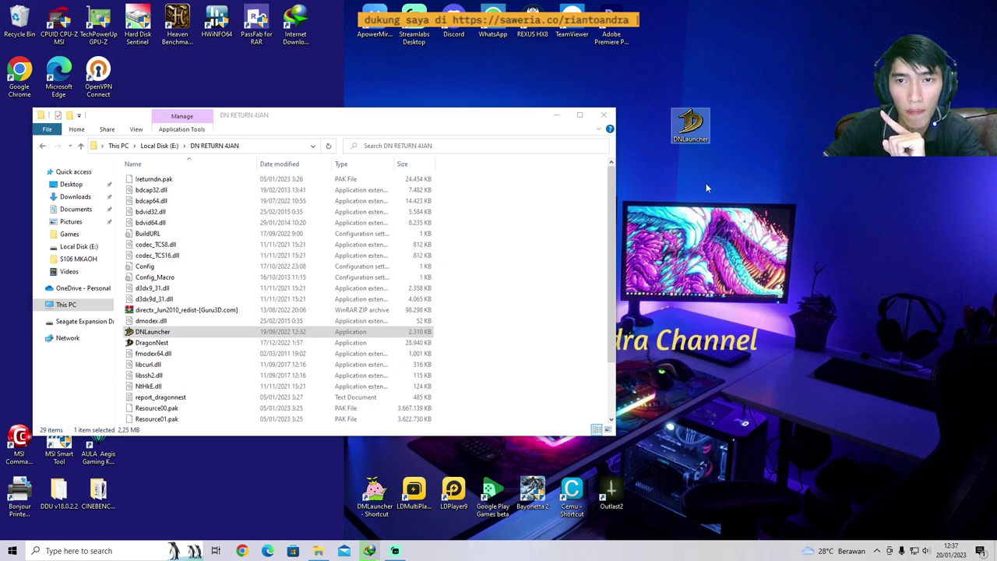
Step: Try to start the game from the desktop copy of DNLauncher and remove that copy from the desktop
key("Return")
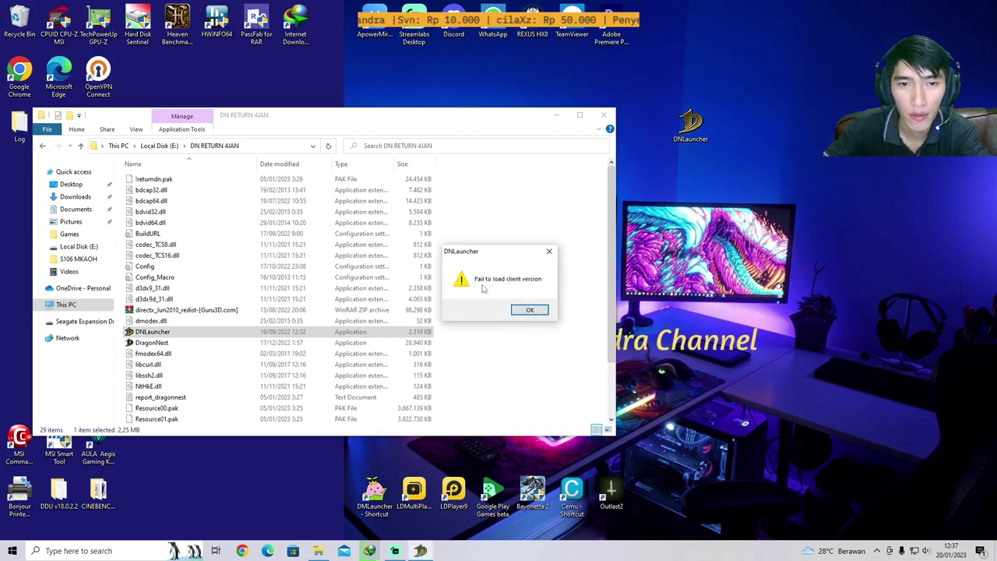
left_click(529, 309)
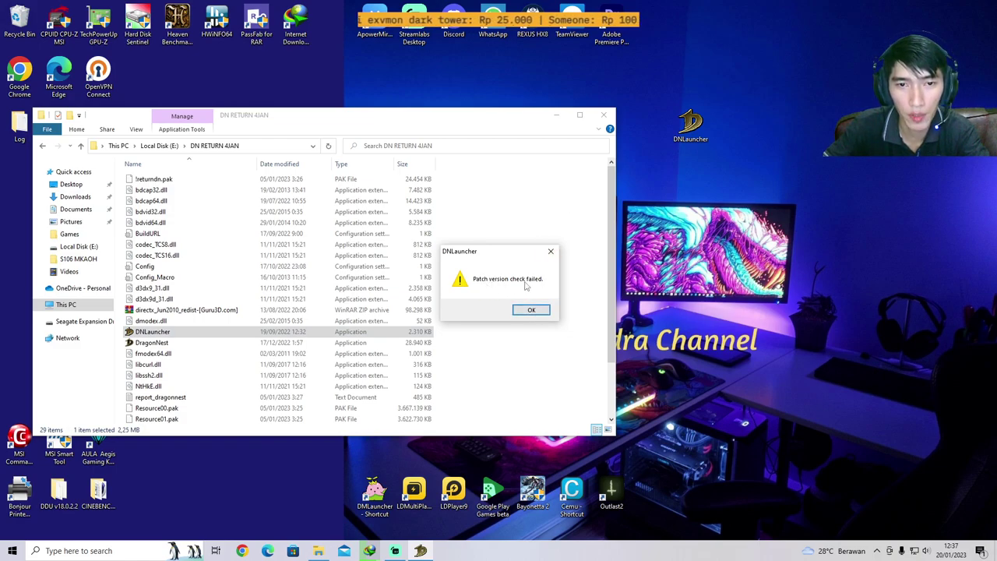
left_click(531, 309)
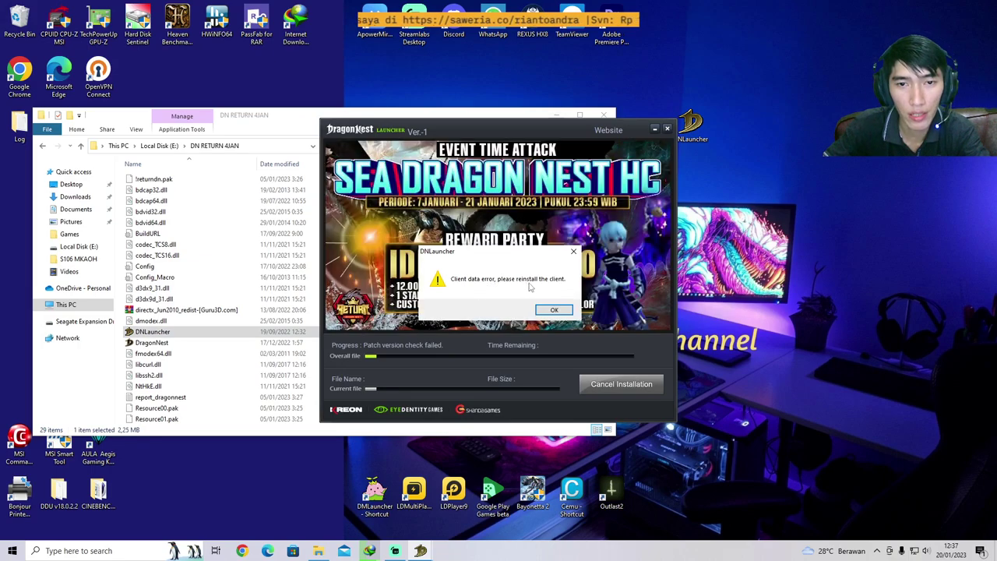
left_click(554, 310)
mouse_move(467, 125)
left_mouse_down()
mouse_move(476, 167)
mouse_move(478, 131)
left_mouse_up()
left_click(690, 124)
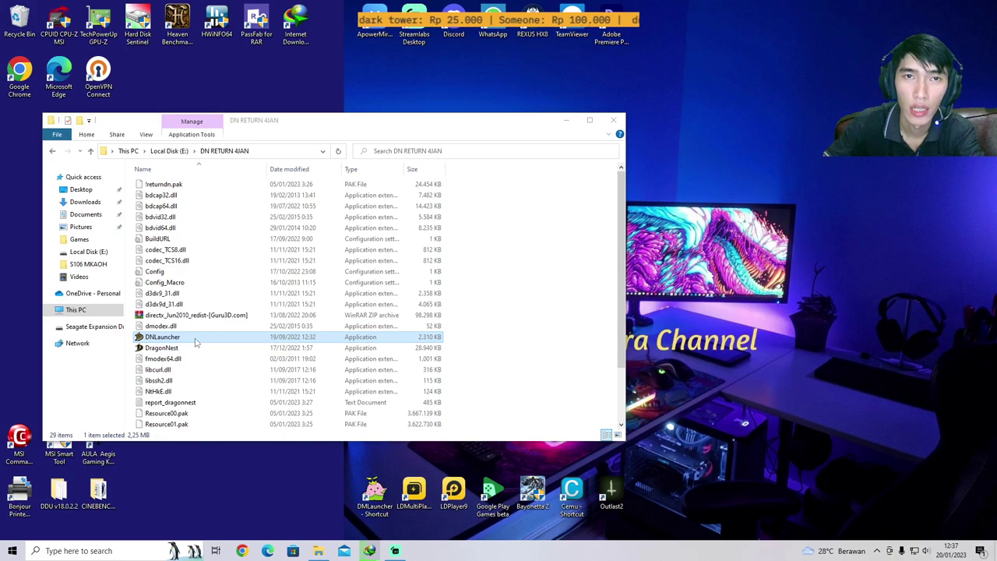
Step: Create a desktop shortcut to the DNLauncher application in the DN RETURN 4JAN folder
right_click(195, 340)
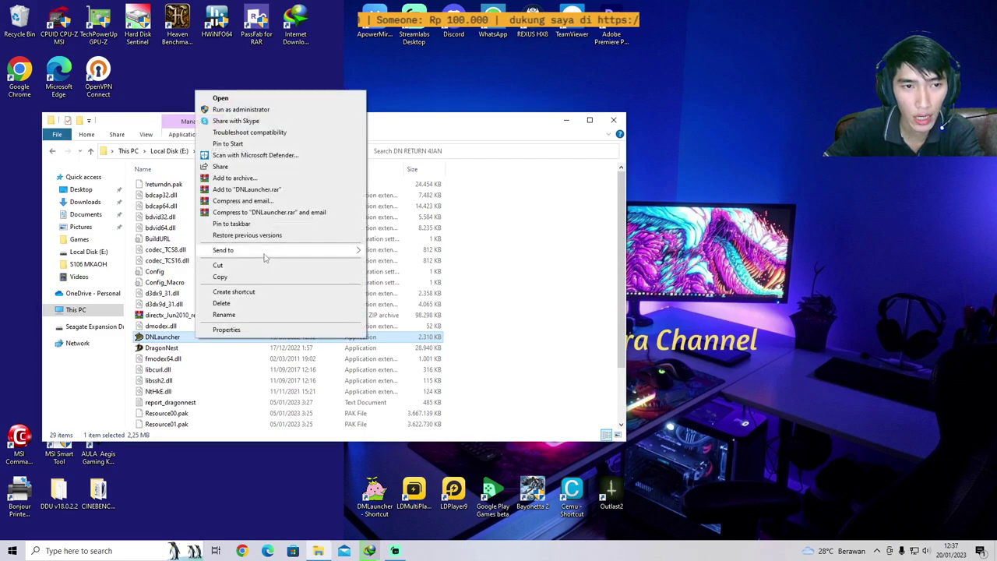
mouse_move(301, 257)
left_click(398, 272)
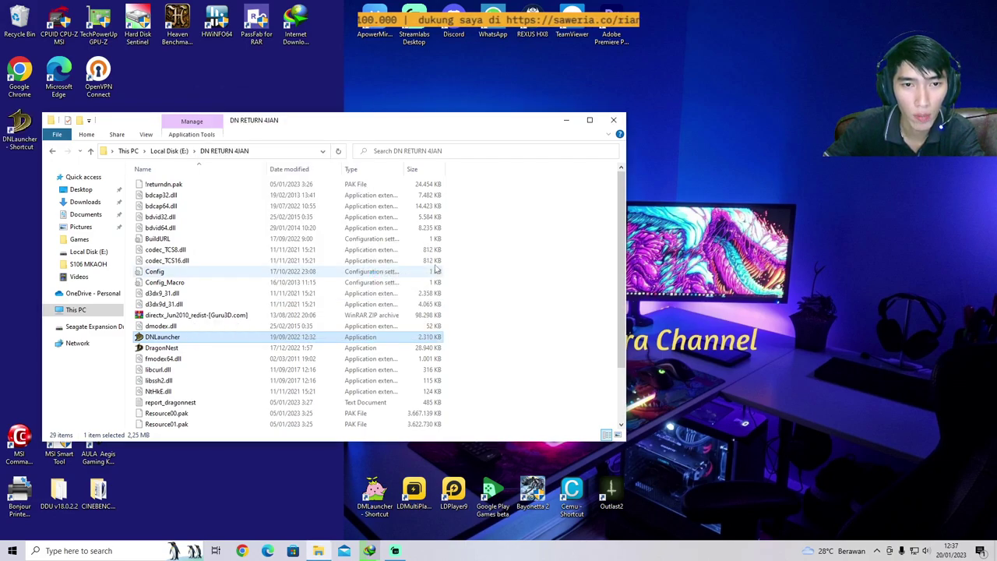
Step: Close the DN RETURN 4JAN folder window and launch the game launcher from its desktop shortcut
left_click(614, 120)
left_click(20, 126)
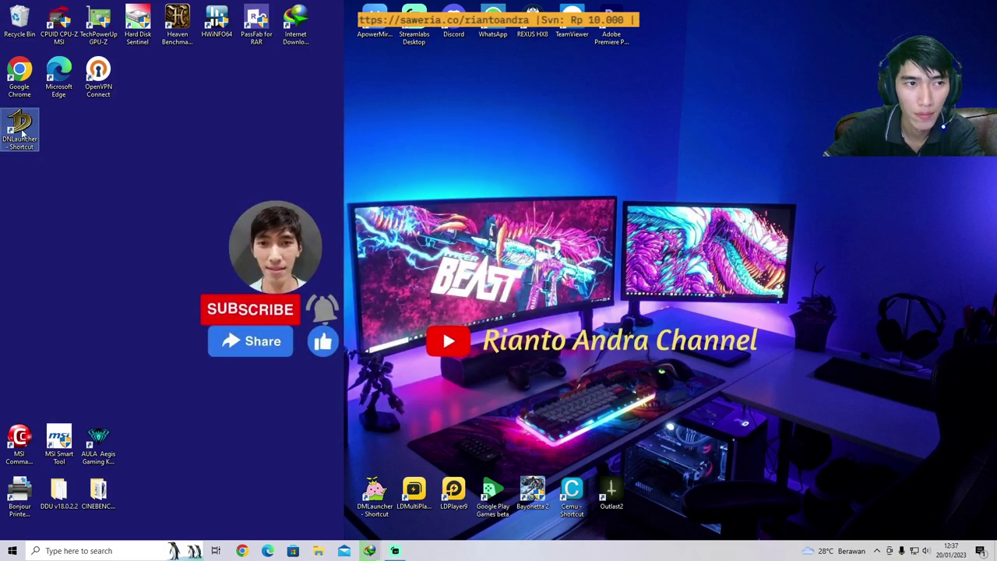
double_click(22, 132)
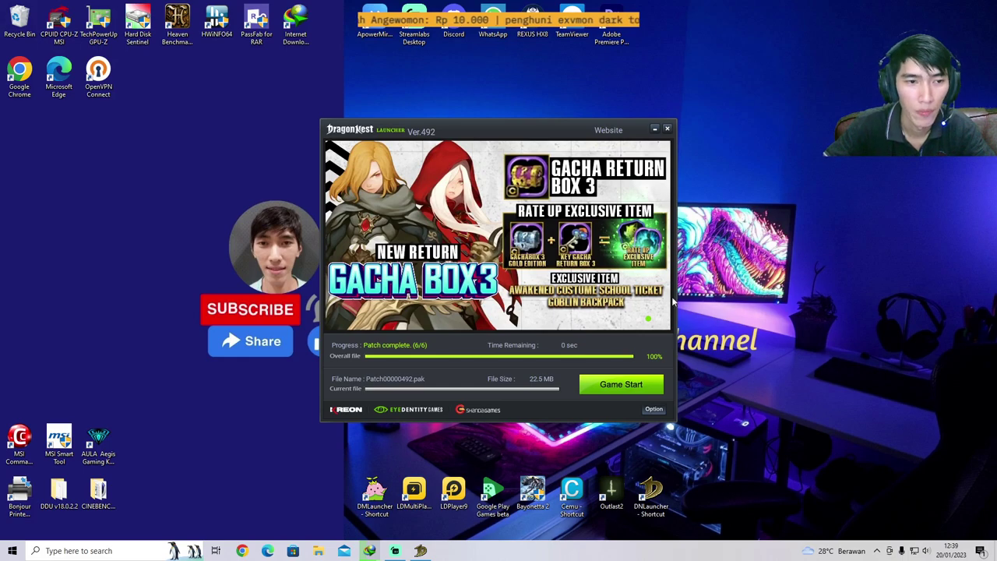
Step: Set the resolution to 1920 X 1080 in the launcher's game options, go through the quality and window mode settings, and apply them
left_click(653, 410)
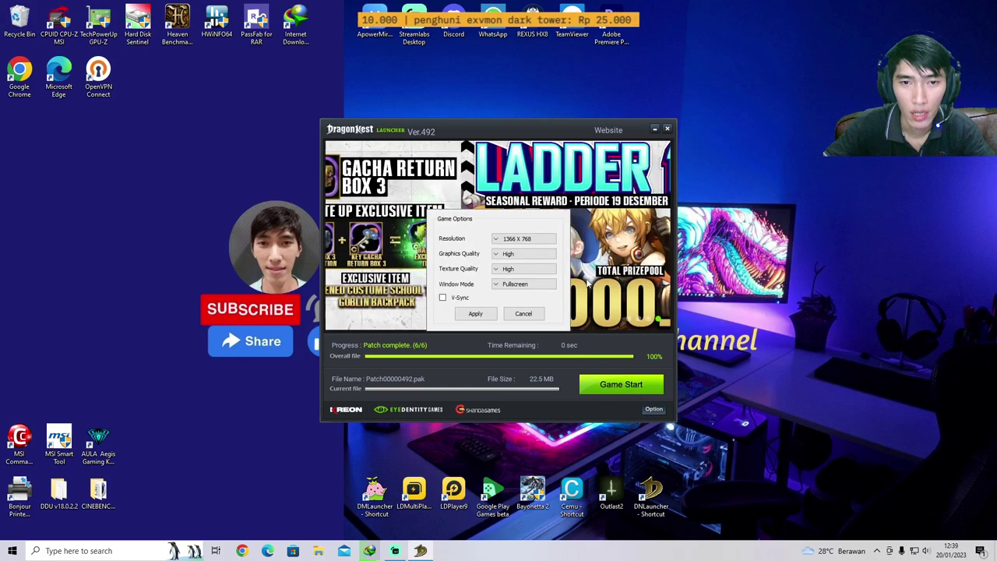
left_click(513, 240)
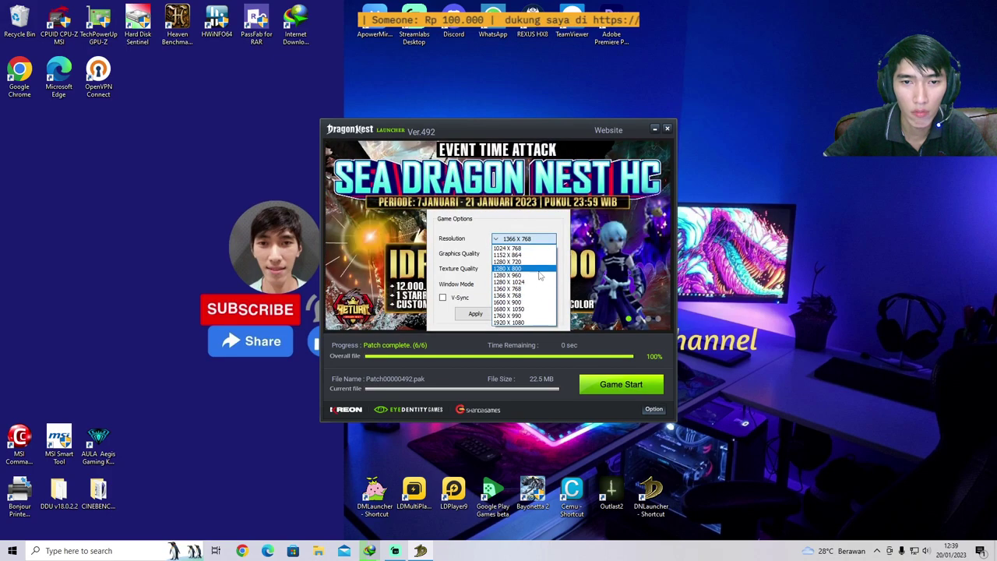
left_click(507, 279)
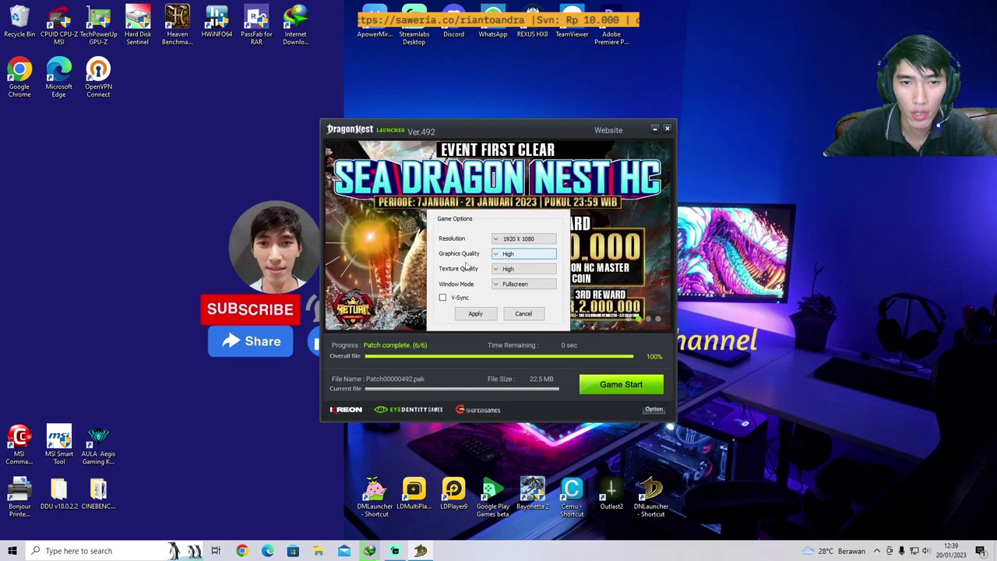
left_click(520, 270)
left_click(522, 287)
left_click(524, 254)
left_click(522, 277)
left_click(517, 284)
left_click(539, 297)
left_click(474, 313)
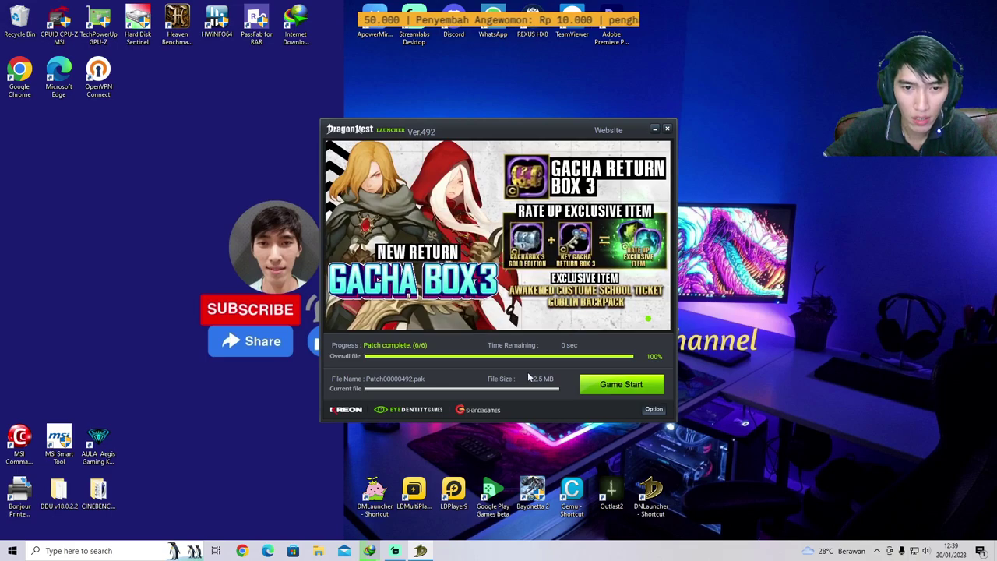
Step: Start the game, submit the account login, and connect to the Return World(1) server
left_click(616, 385)
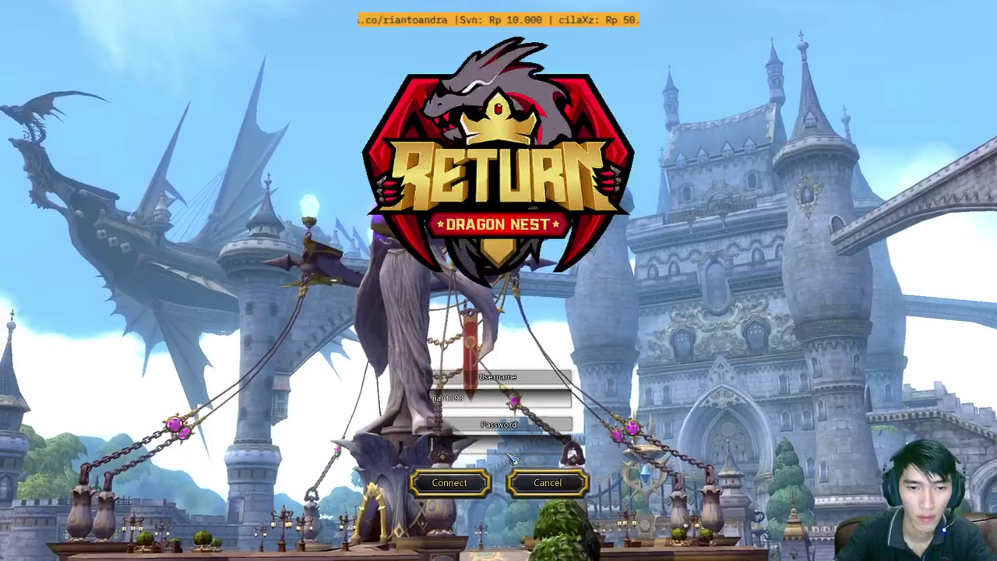
key("Return")
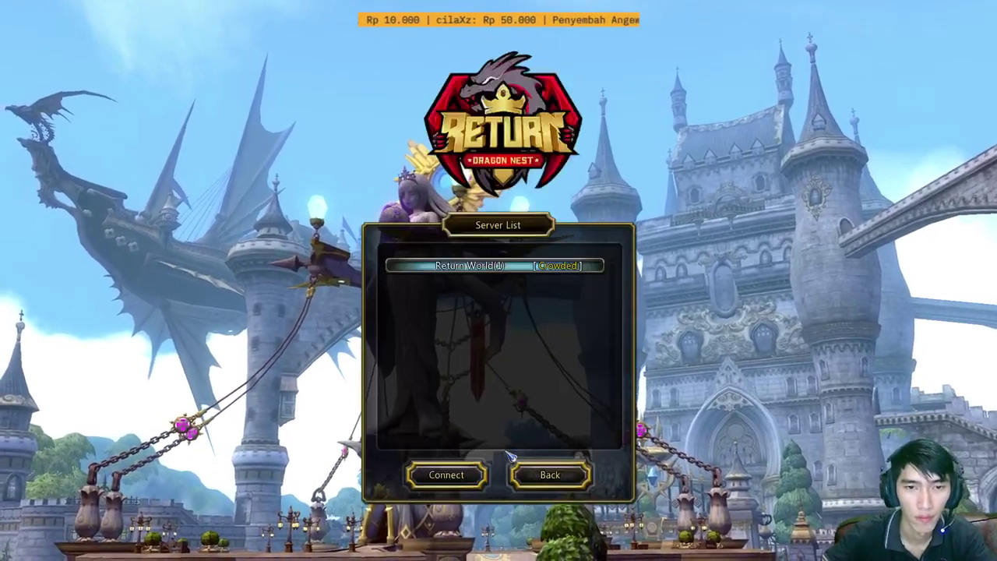
left_click(445, 473)
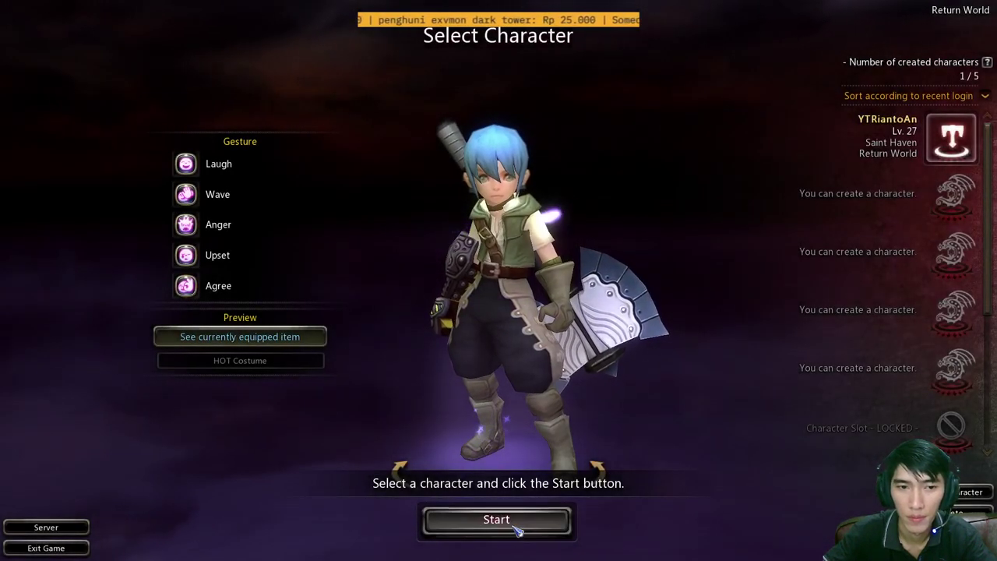
Step: Open the channel list with the existing level 27 character without a second password, and return to character selection
left_click(566, 528)
left_click(580, 337)
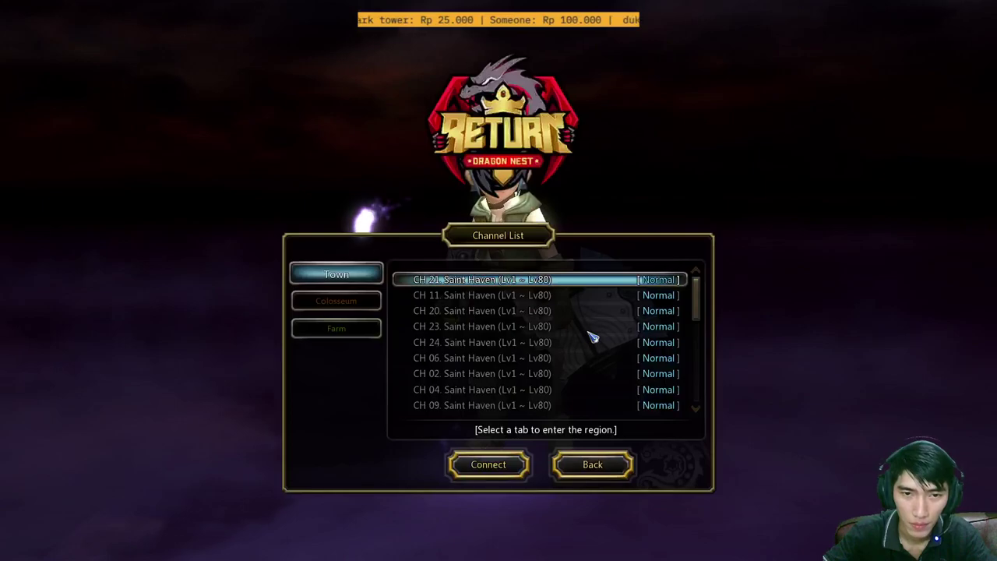
left_click(593, 464)
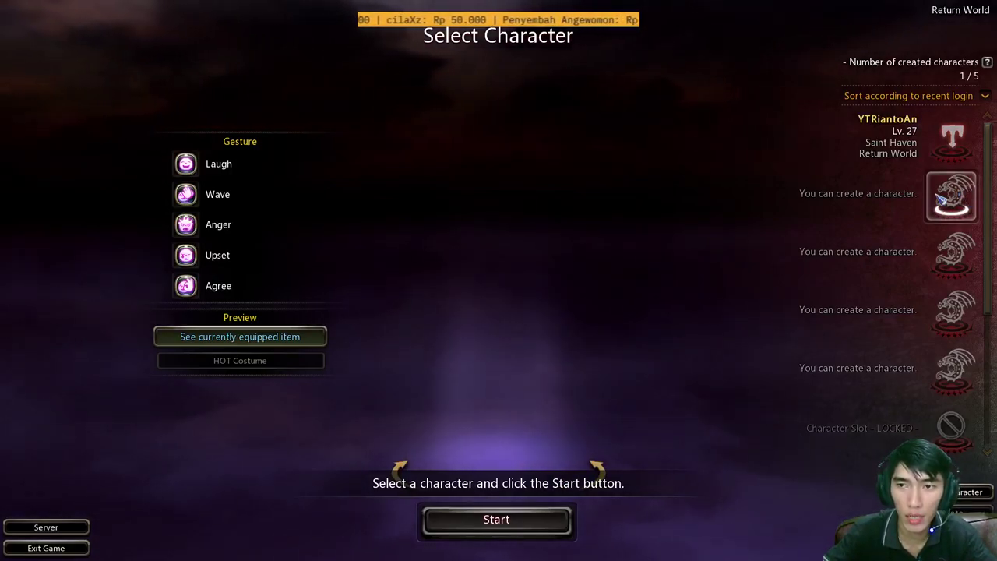
Step: Try to start the game from the empty character slot without a second password, and dismiss the message that appears
left_click(542, 523)
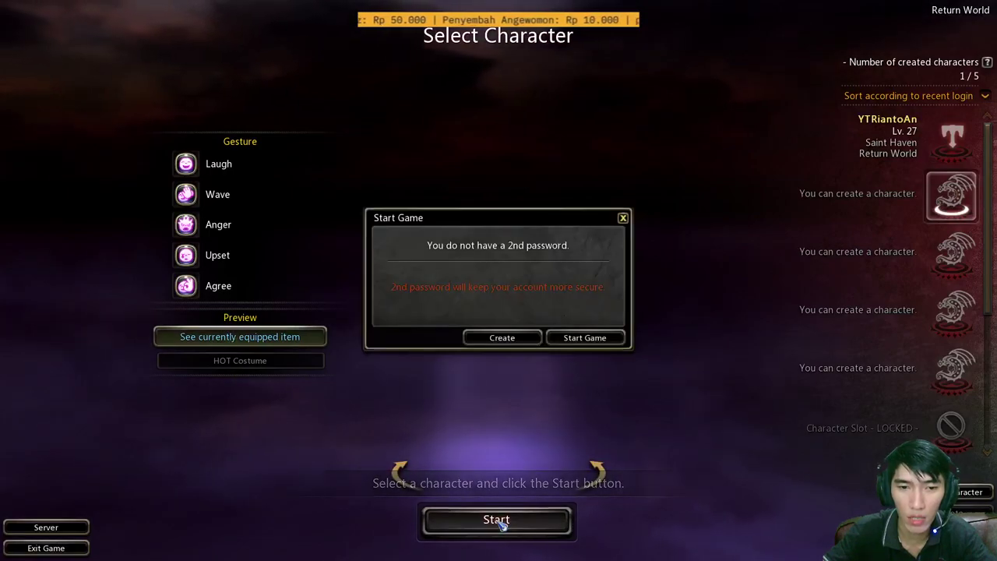
left_click(586, 342)
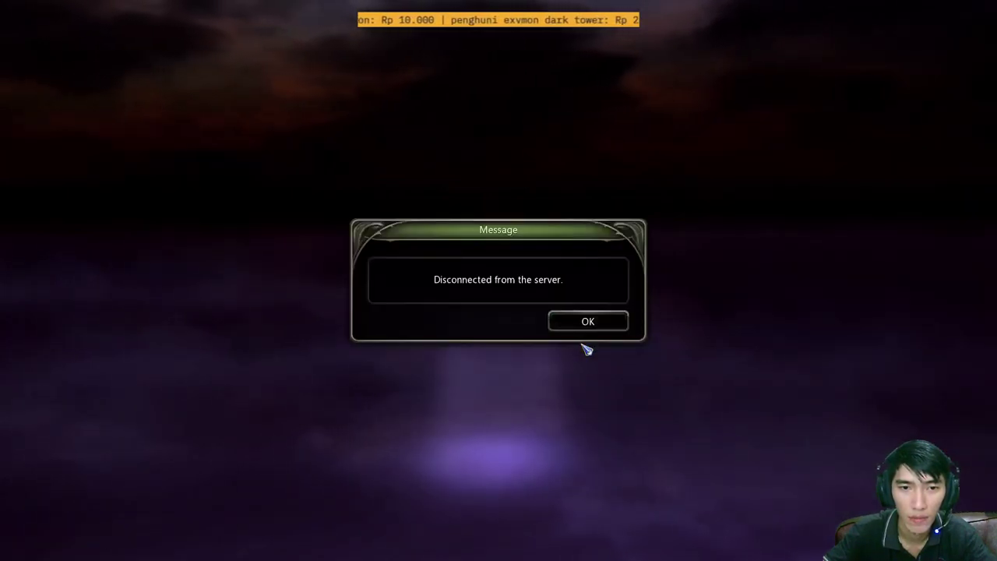
left_click(585, 322)
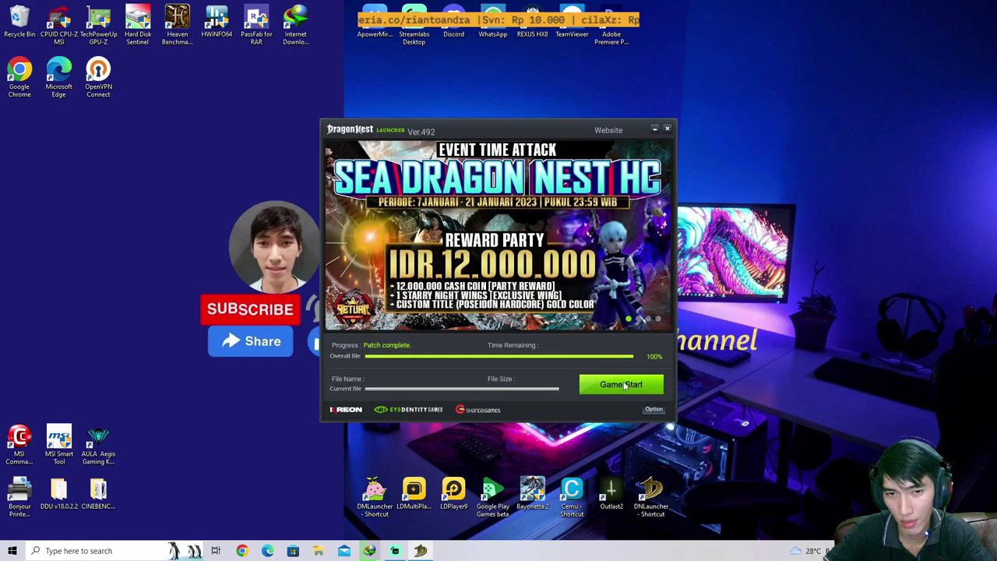
Step: Start the game again from the launcher, enter the account username and password, and connect to the server
left_click(622, 384)
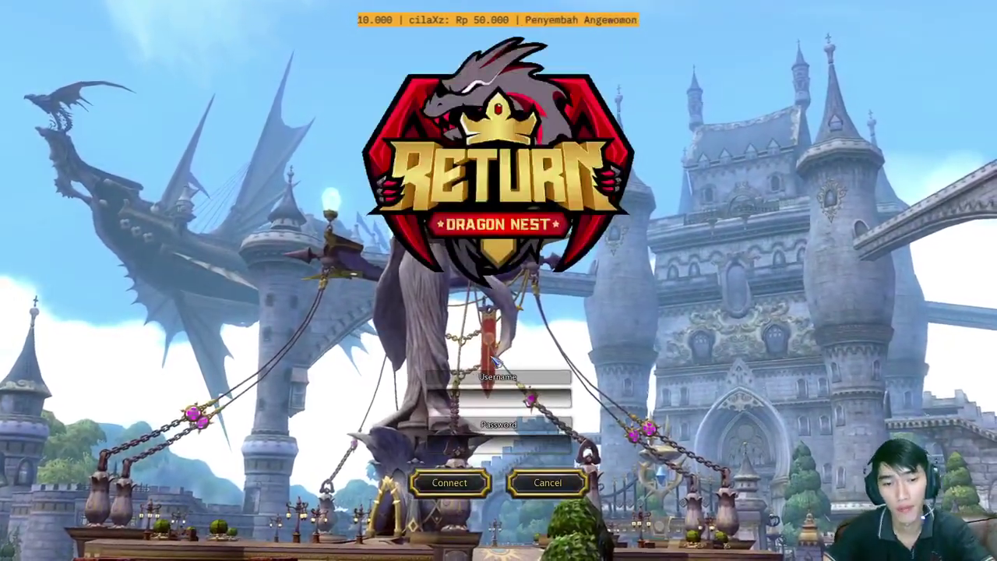
type("rianto93")
key("Tab")
type("****")
key("Return")
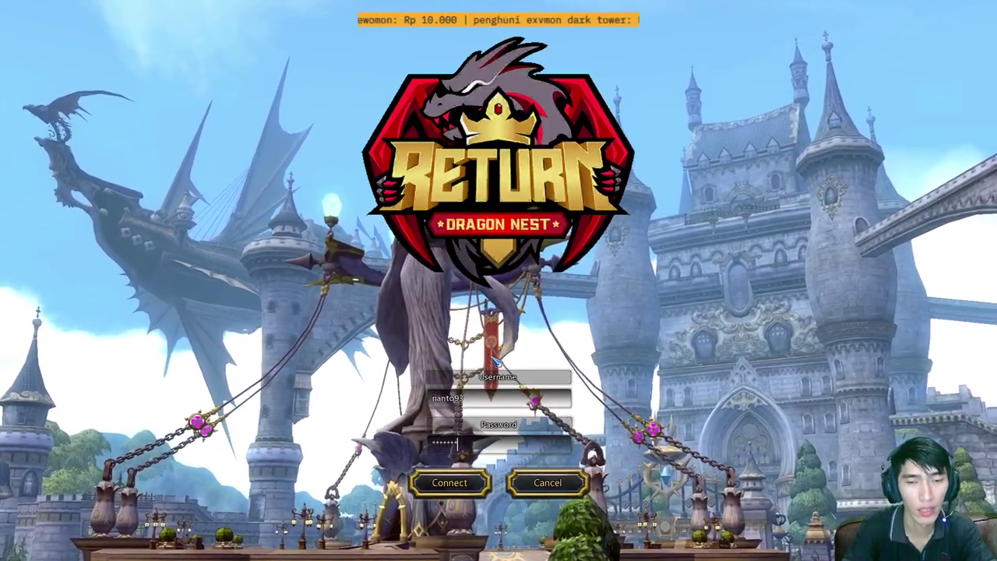
left_click(550, 477)
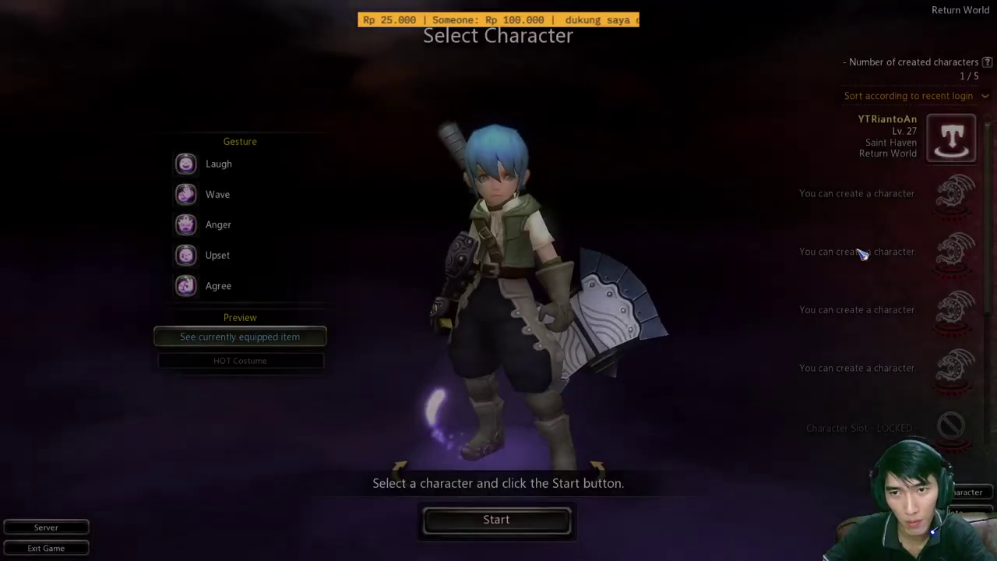
Step: Open character creation for the first empty character slot
left_click(952, 205)
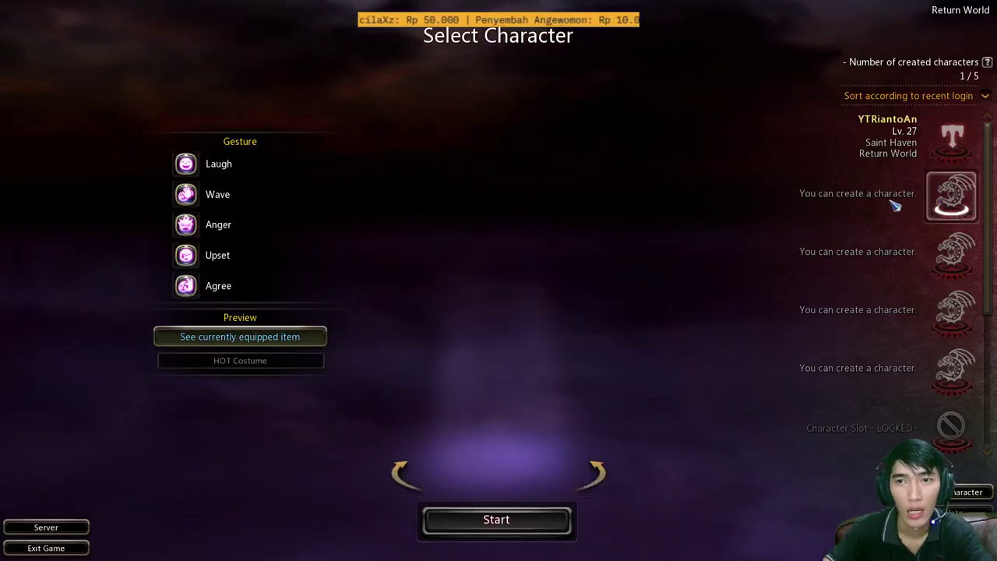
left_click(952, 195)
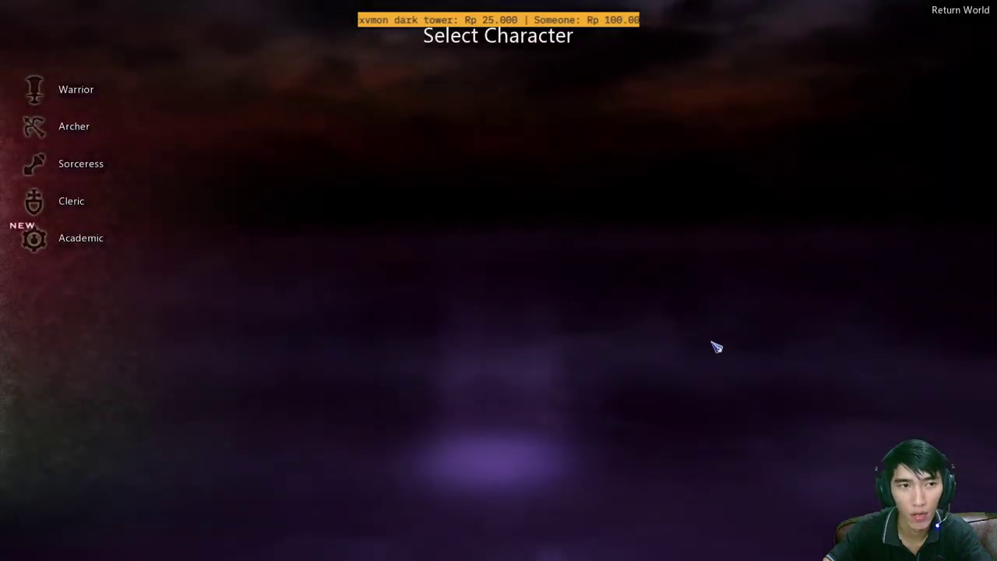
Step: Preview the Warrior, Archer, Sorceress, Cleric and Academic classes on the character creation screen
left_click(81, 91)
left_click(81, 125)
left_click(80, 165)
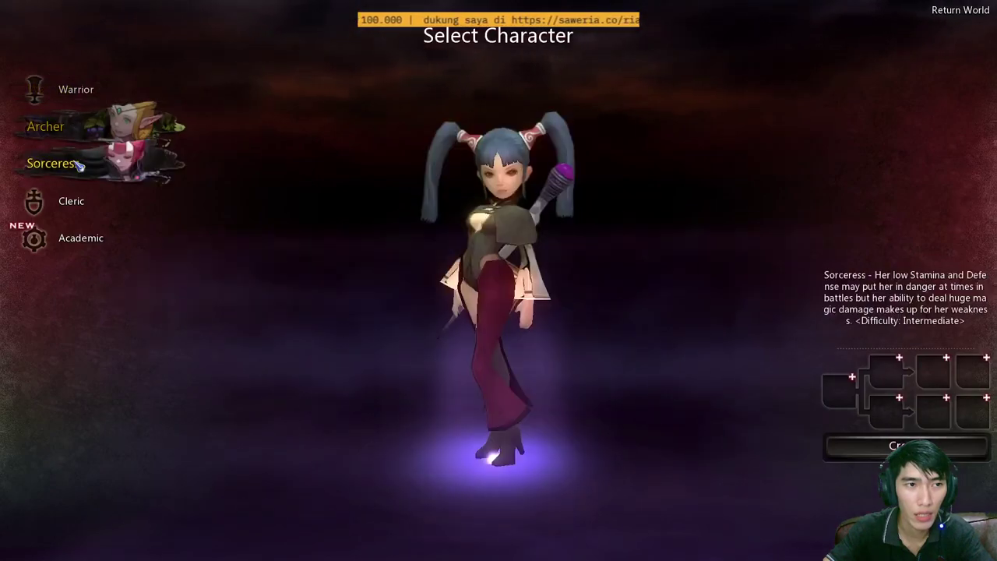
left_click(72, 204)
left_click(76, 242)
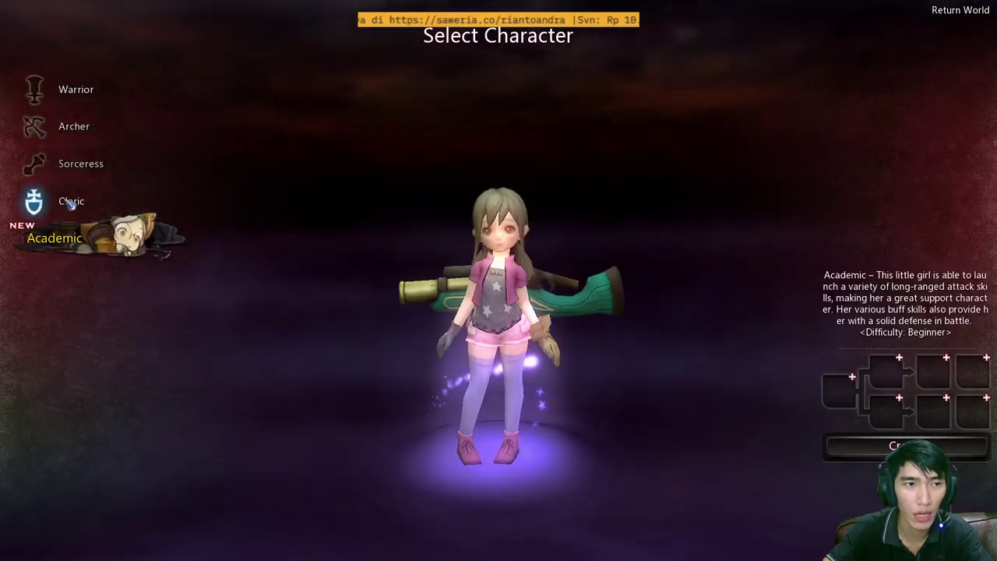
left_click(72, 202)
left_click(74, 164)
left_click(74, 127)
left_click(76, 90)
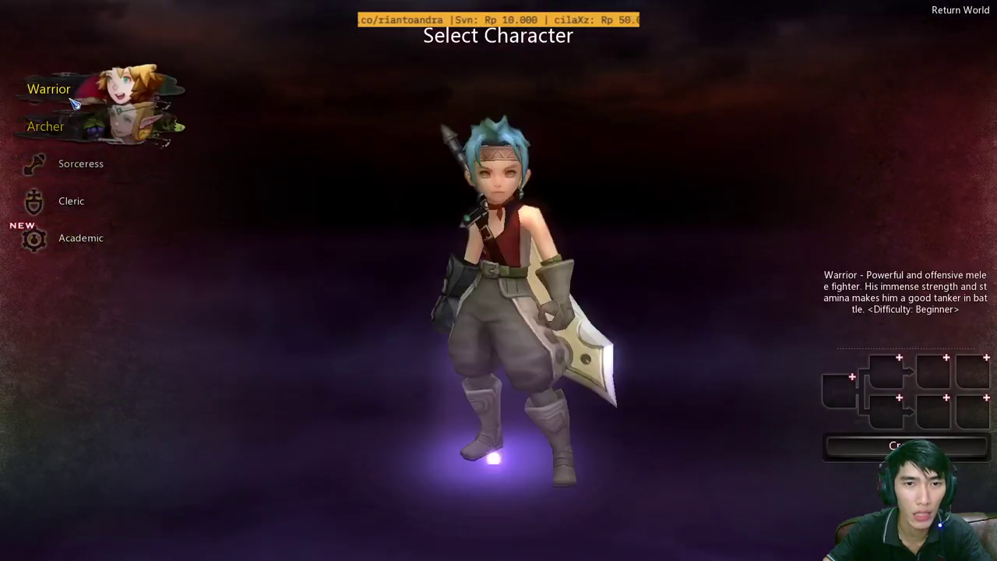
Step: Compare the Archer, Sorceress, Cleric and Academic classes again on the character creation screen
left_click(74, 126)
left_click(79, 165)
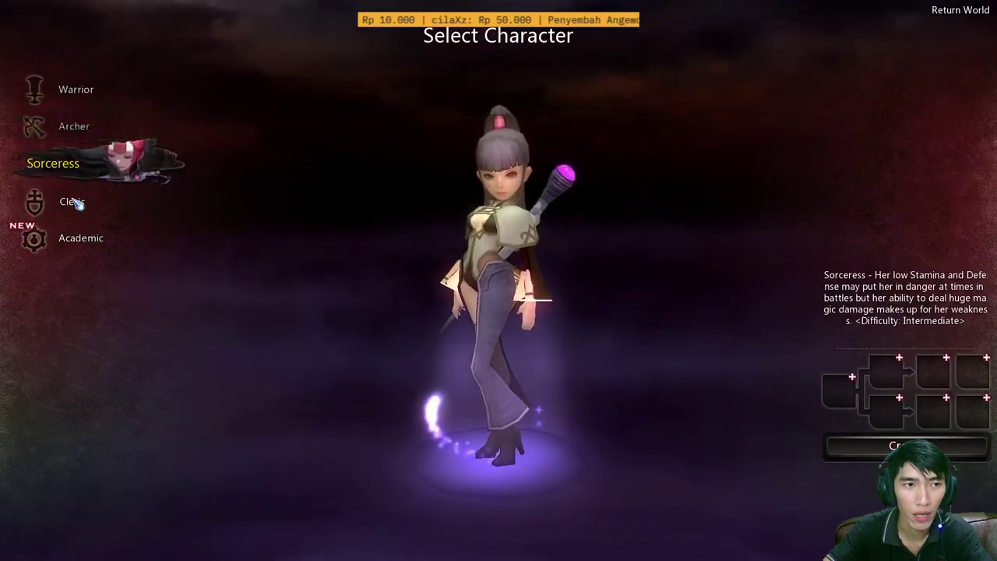
left_click(71, 203)
left_click(76, 240)
left_click(71, 204)
left_click(75, 167)
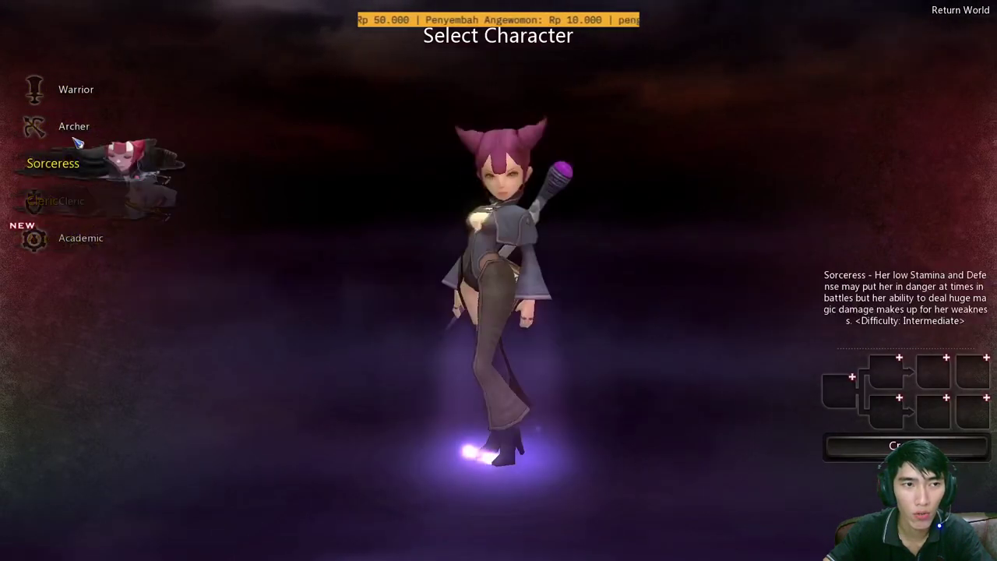
left_click(76, 132)
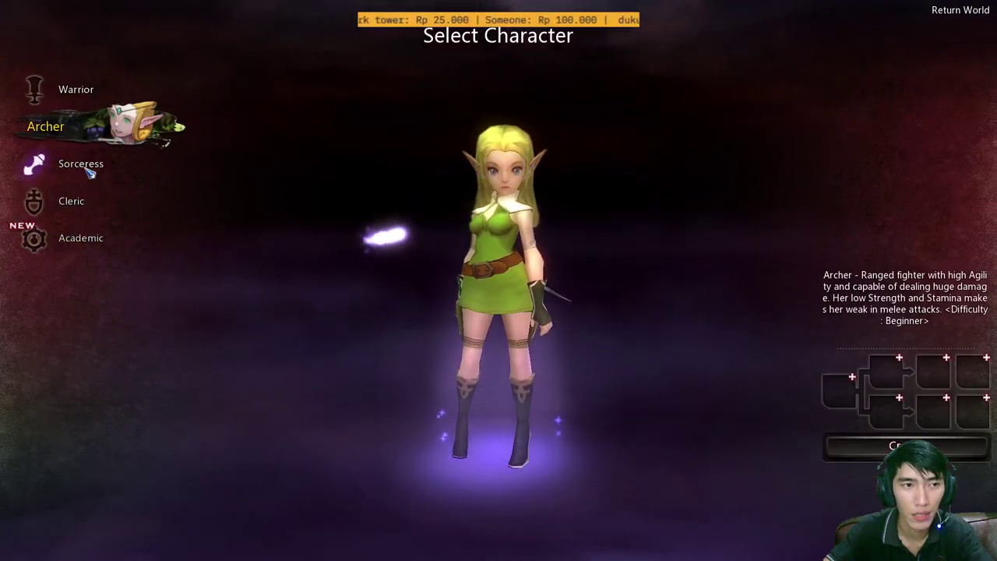
left_click(89, 173)
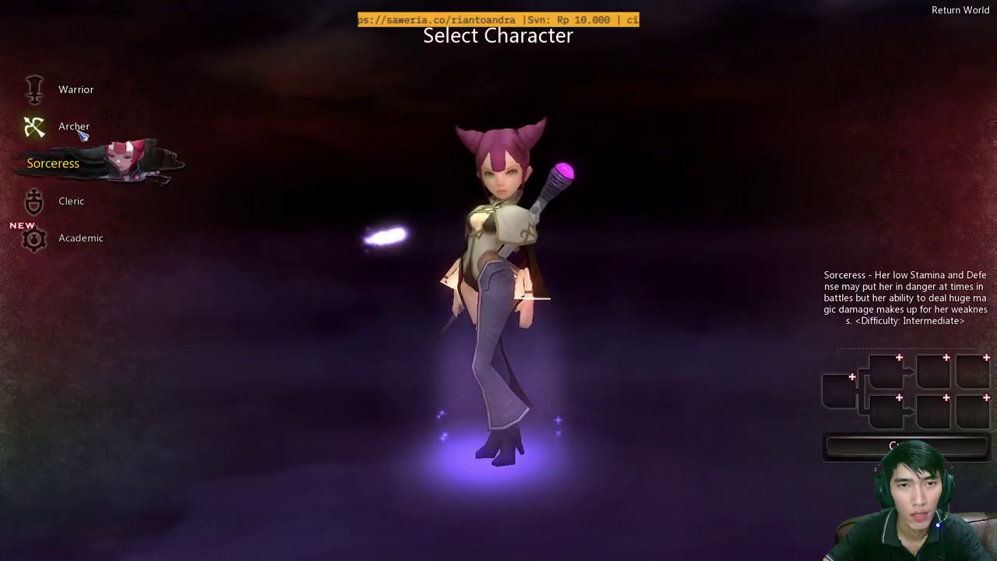
Step: Choose the Archer class for the new character and pick a different hairstyle and different facial features
left_click(82, 134)
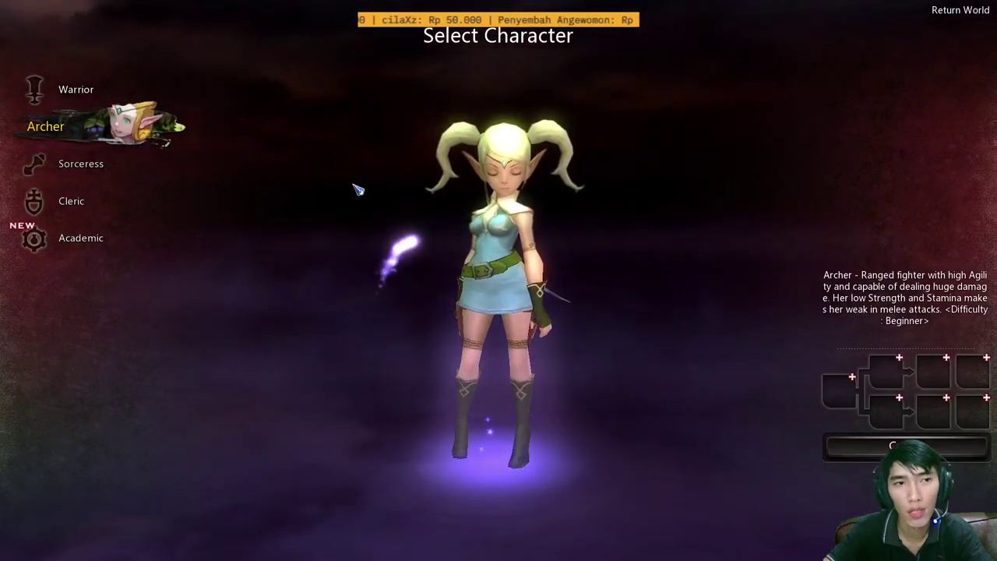
left_click(858, 397)
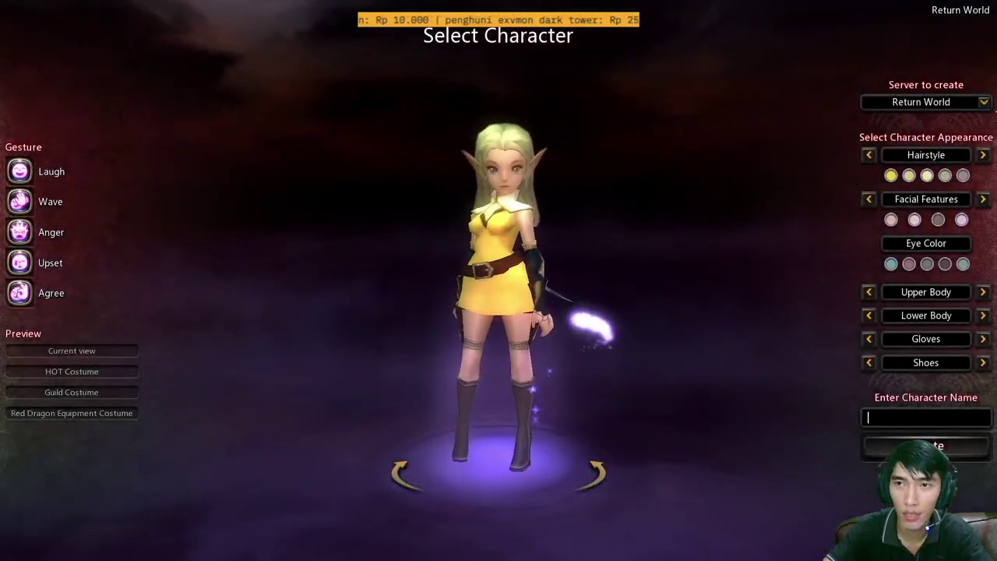
left_click(983, 155)
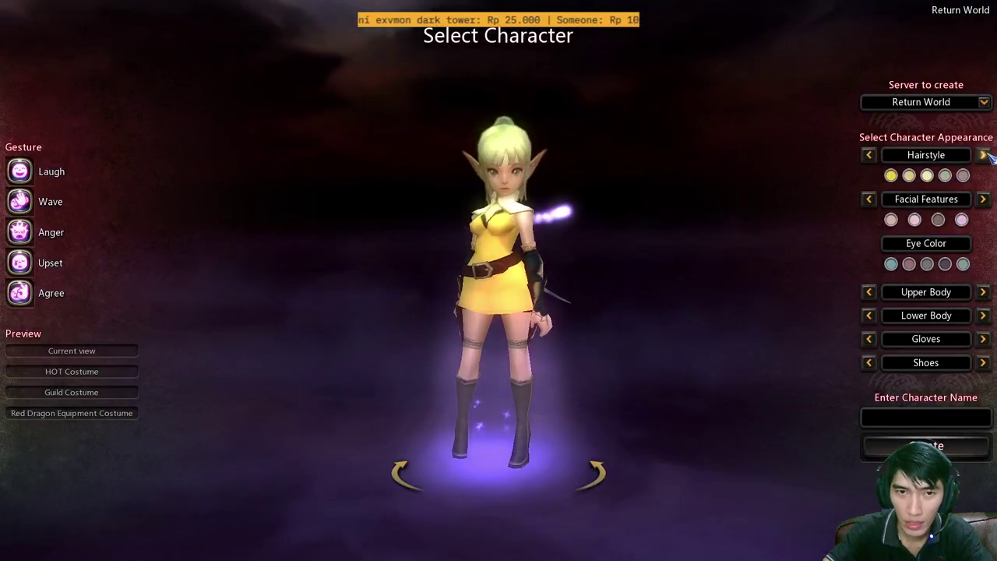
left_click(983, 155)
left_click(983, 155)
left_click(984, 155)
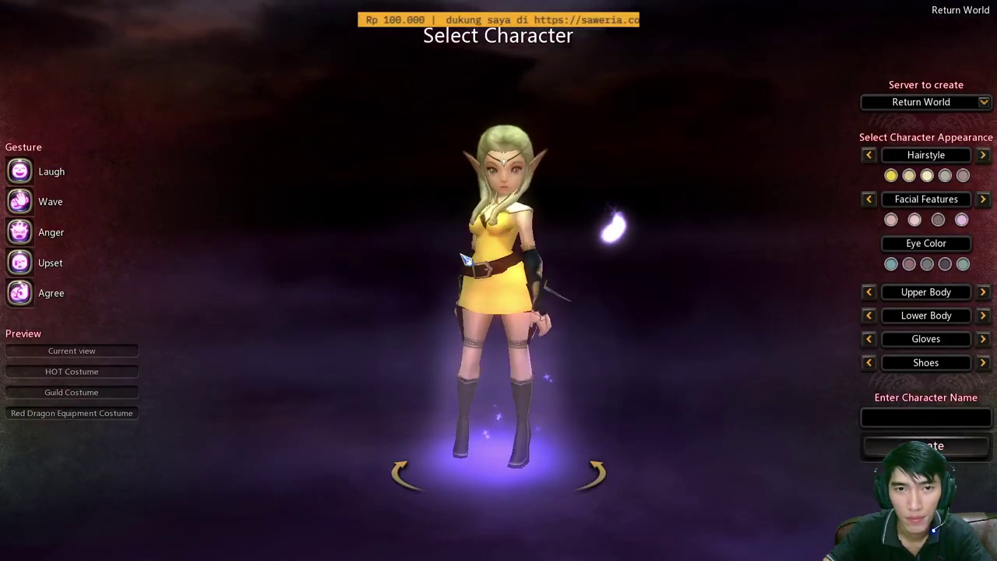
left_click(984, 200)
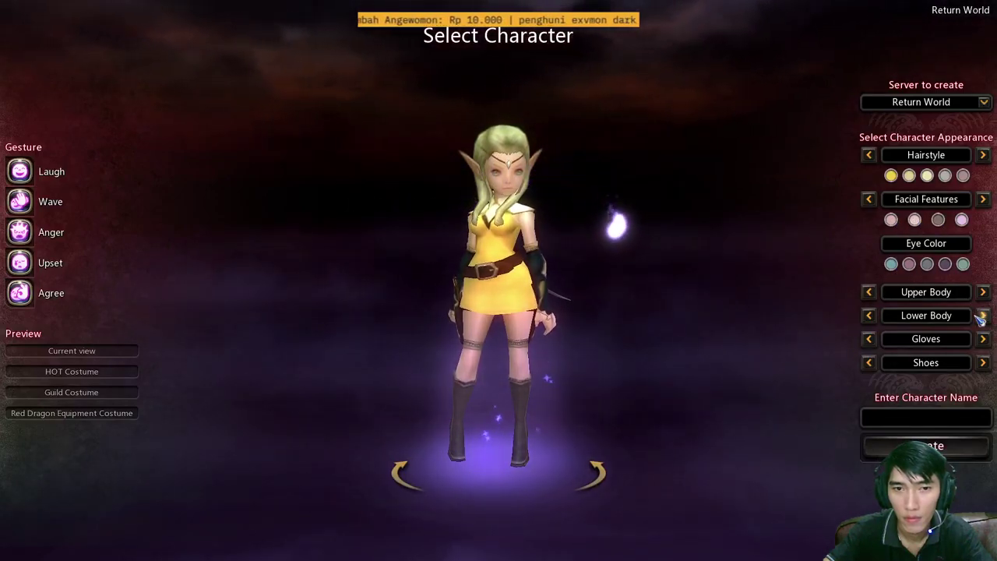
Step: Try the character name RA, dismiss the message, and create the character with the name RAYT
left_click(923, 420)
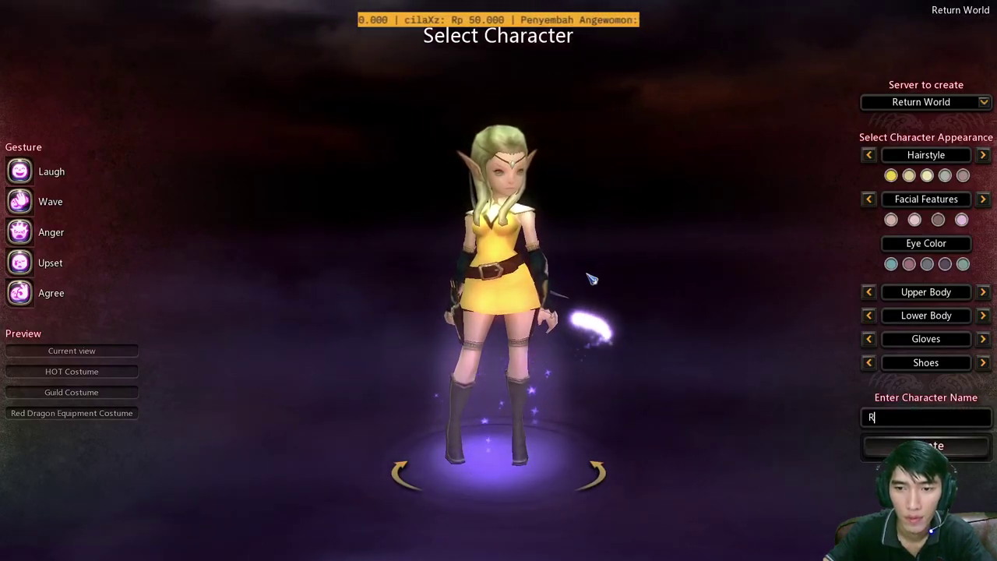
type("A")
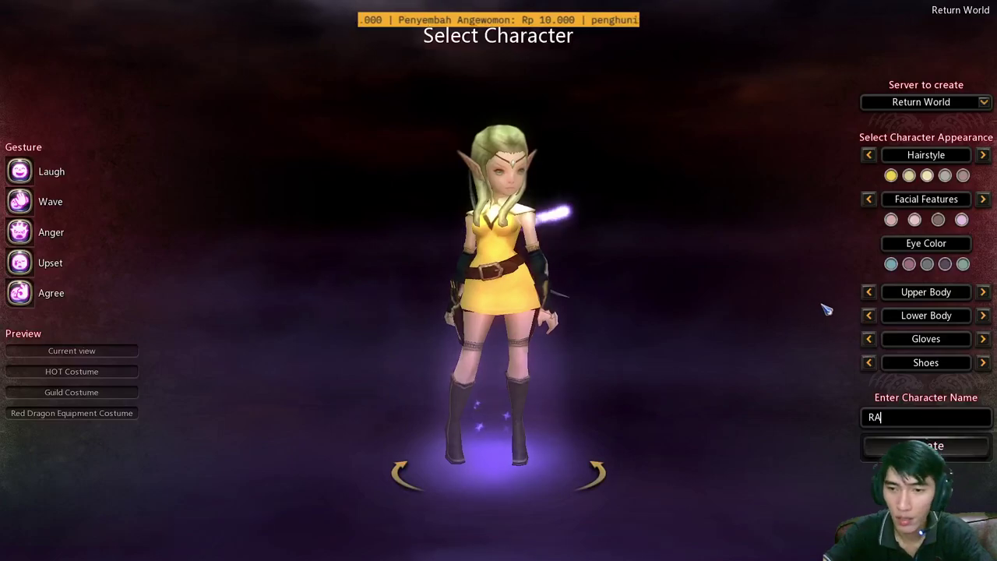
key("Return")
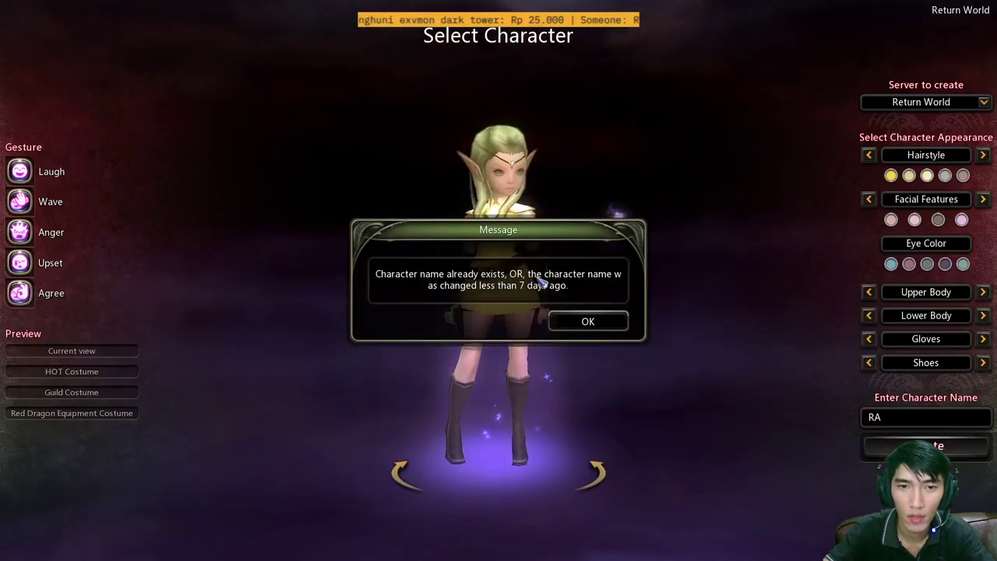
left_click(600, 322)
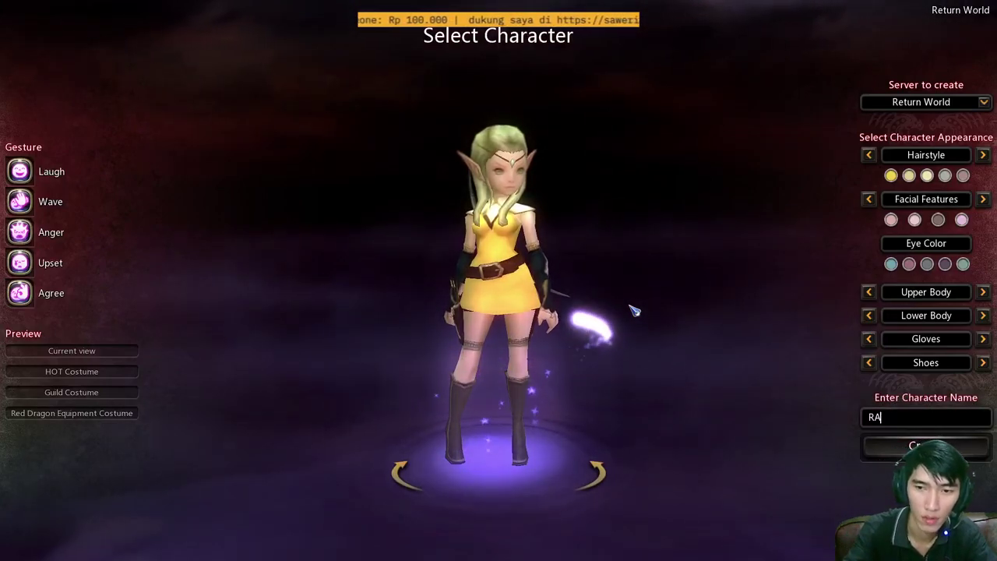
type("YT")
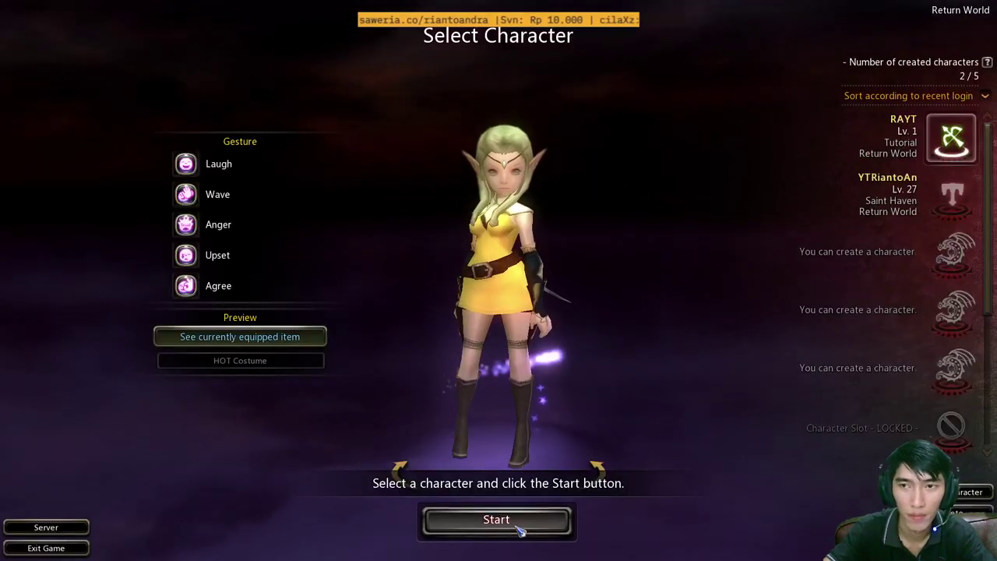
Step: Start the game with the new Archer without creating a second password, and skip the opening cutscene
left_click(496, 520)
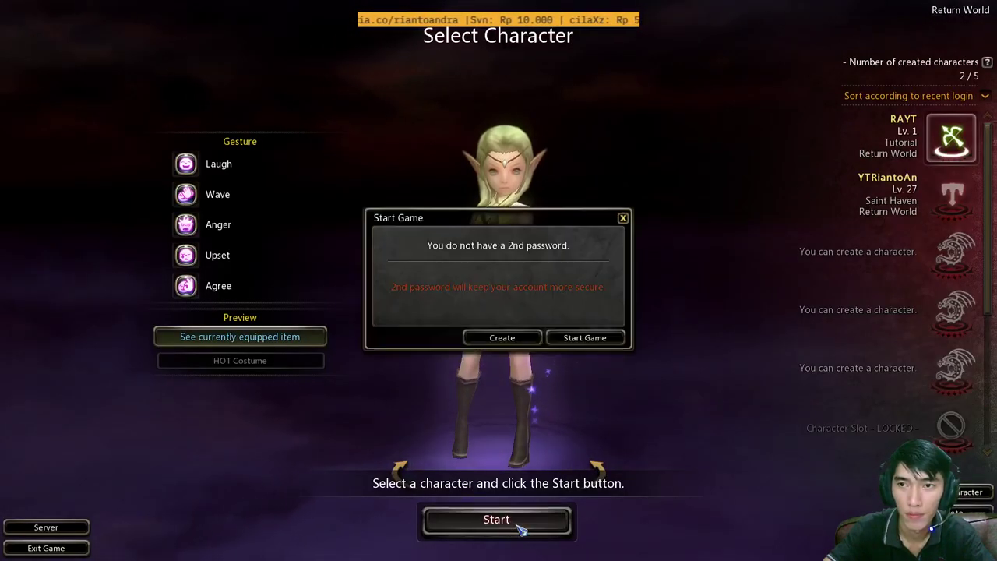
left_click(586, 337)
left_click(488, 465)
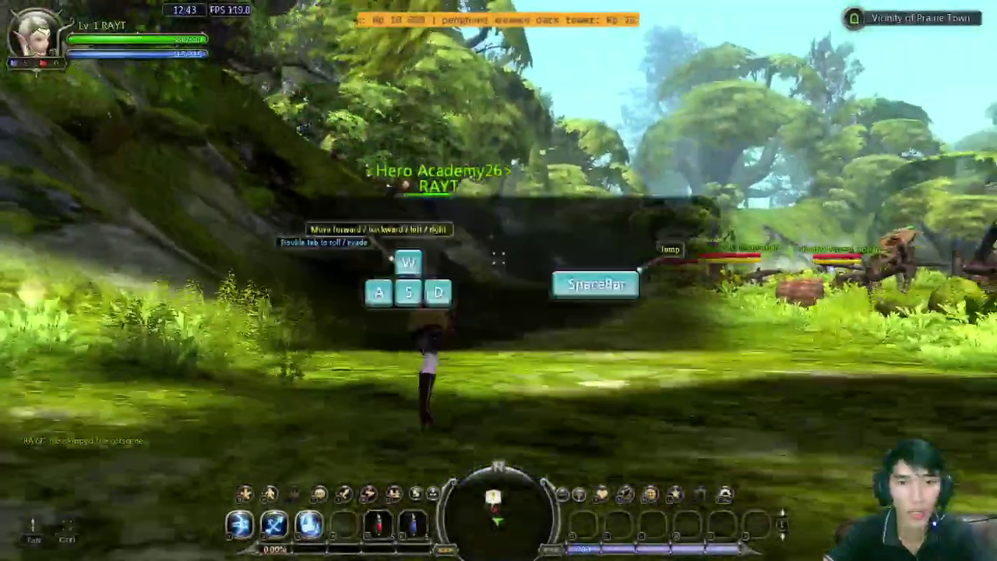
Step: Move the character forward along the path and fight the monsters near Prairie Town with normal attacks
key("w")
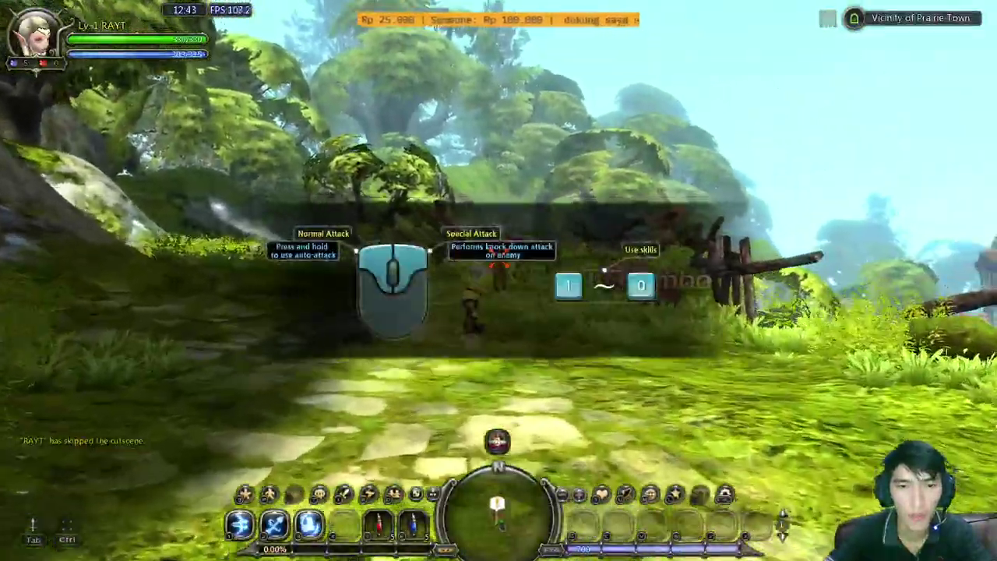
left_click(498, 280)
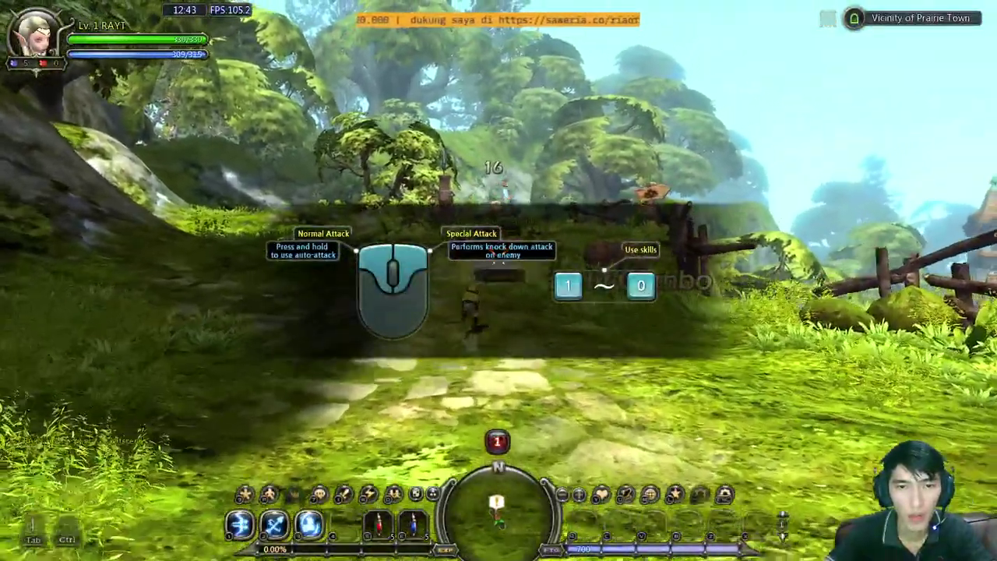
left_click(499, 280)
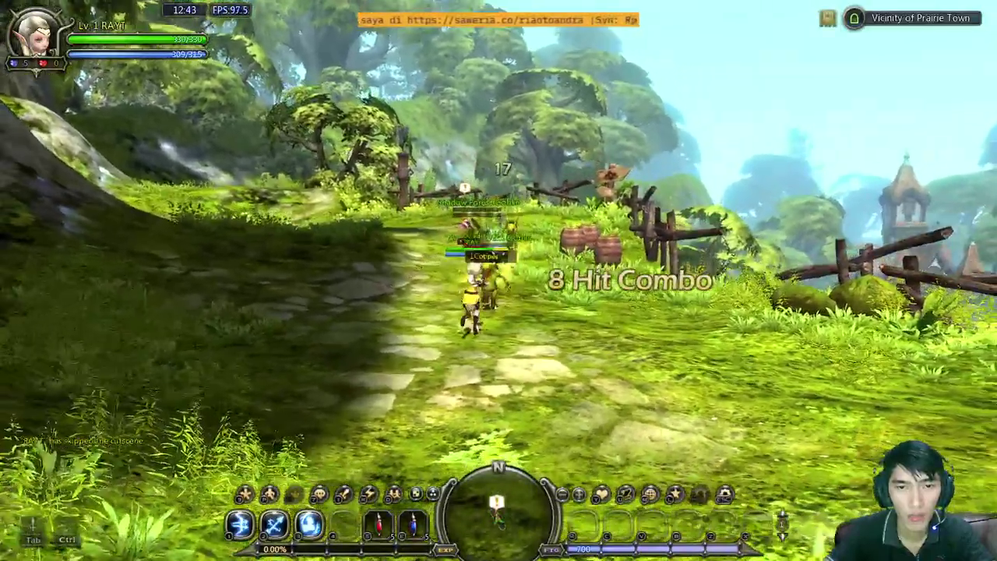
left_click(499, 281)
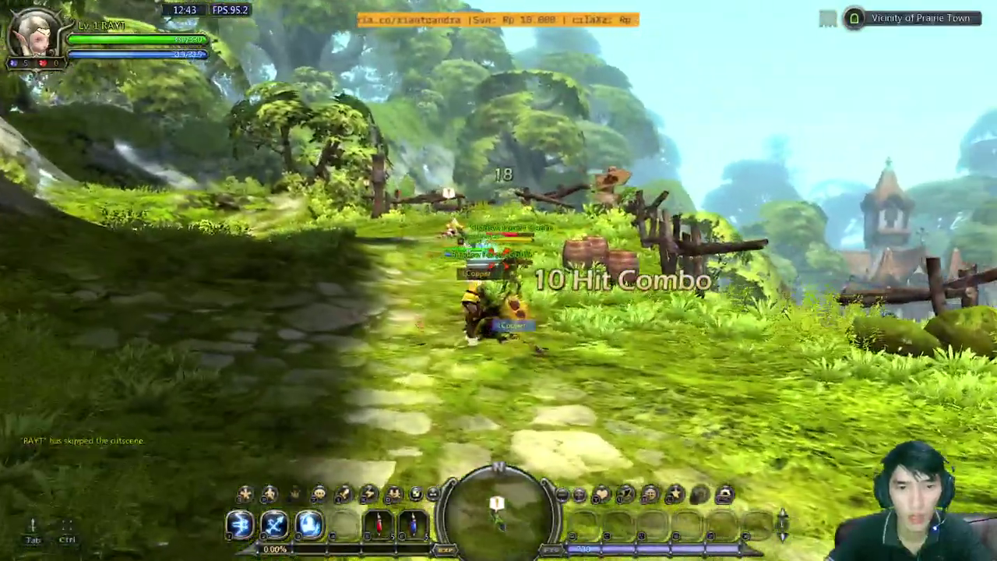
left_click(499, 280)
left_click(498, 280)
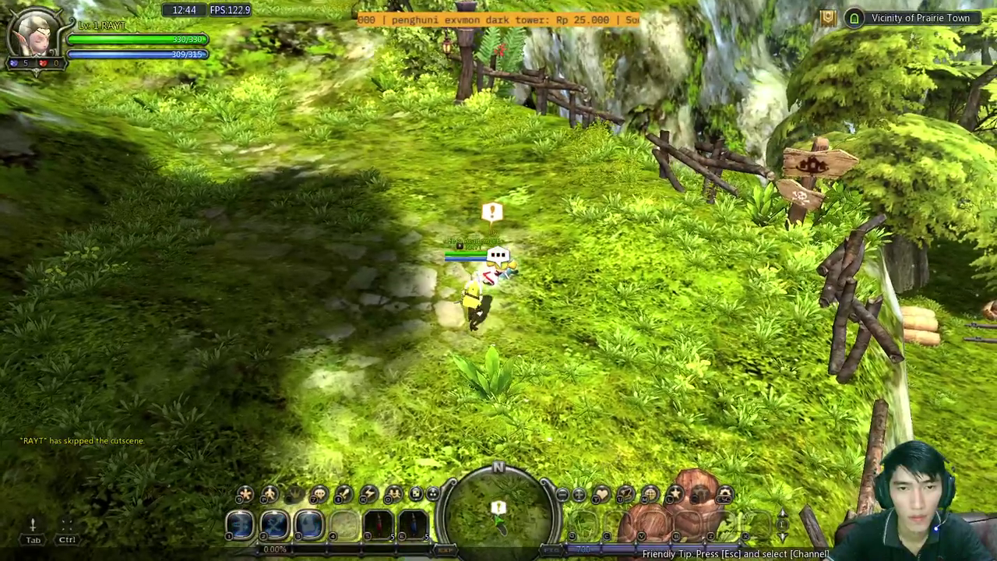
Step: Leave the combat state, talk to Lily to accept her quest, and close the conversation
key("Tab")
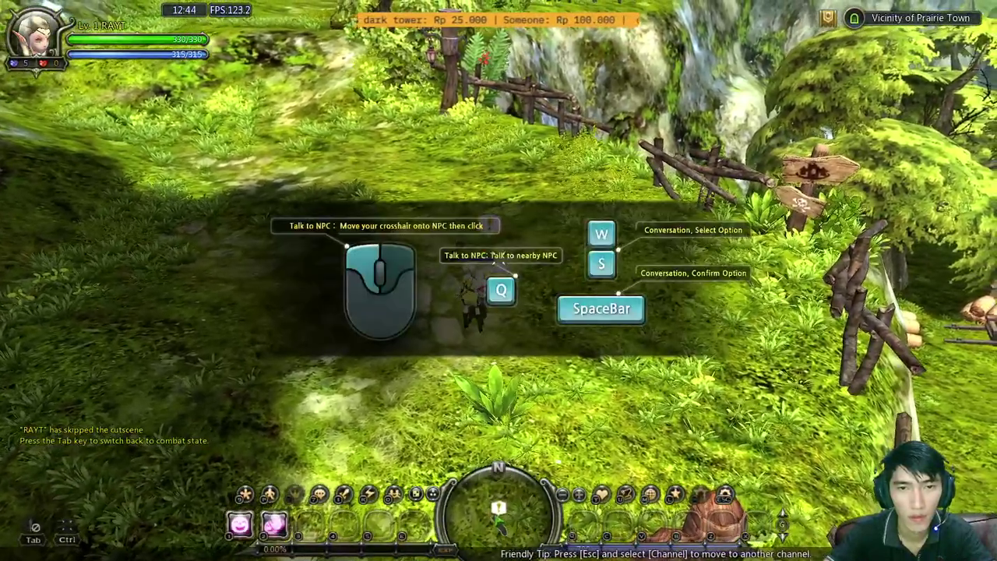
key("w")
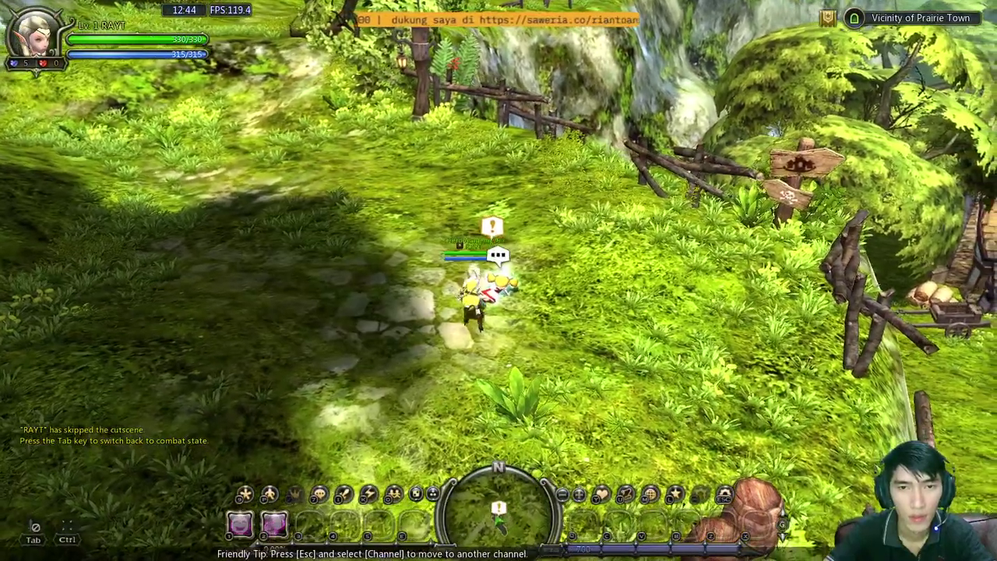
key("q")
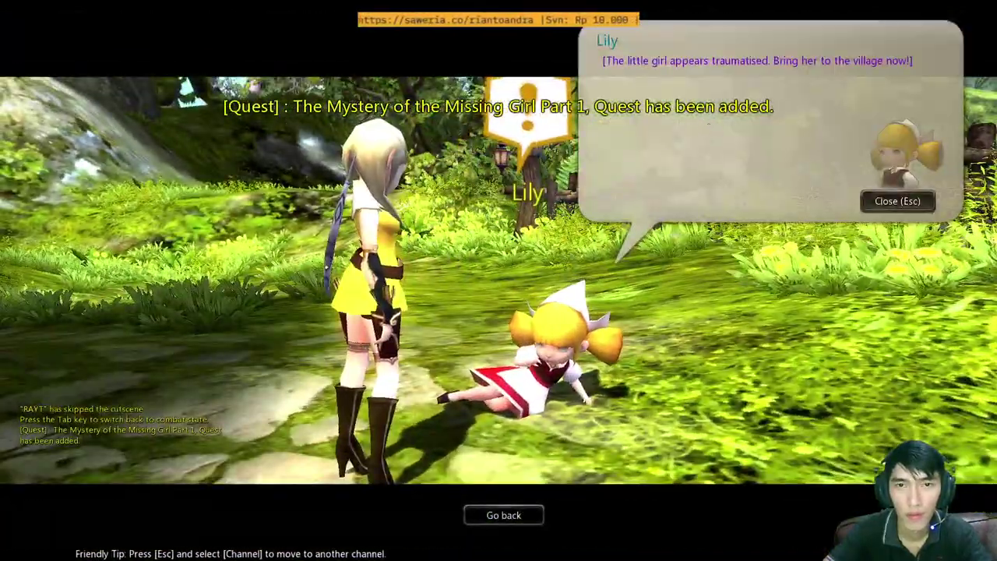
key("Escape")
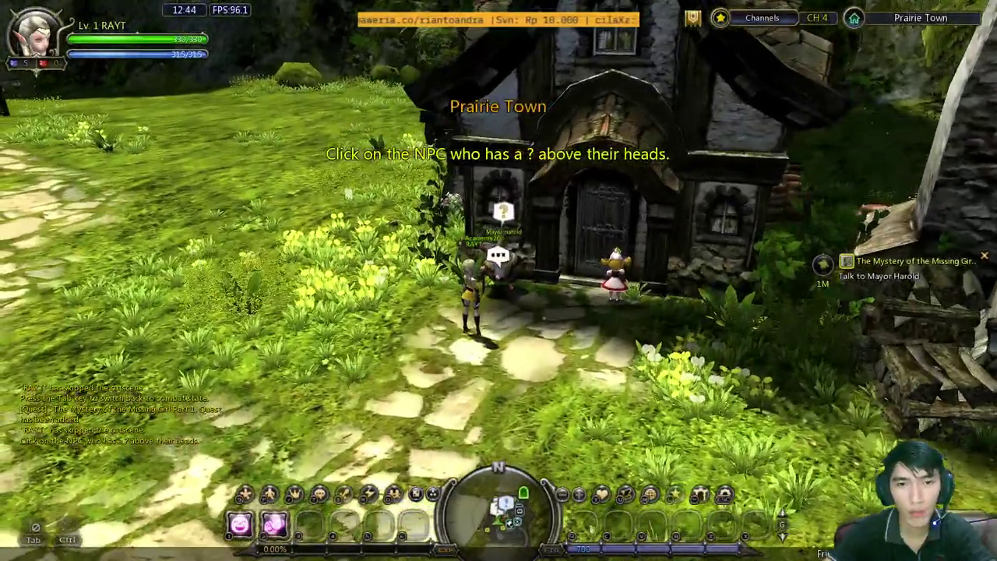
Step: Talk to Mayor Harold in Prairie Town and go through his quest conversation
key("f")
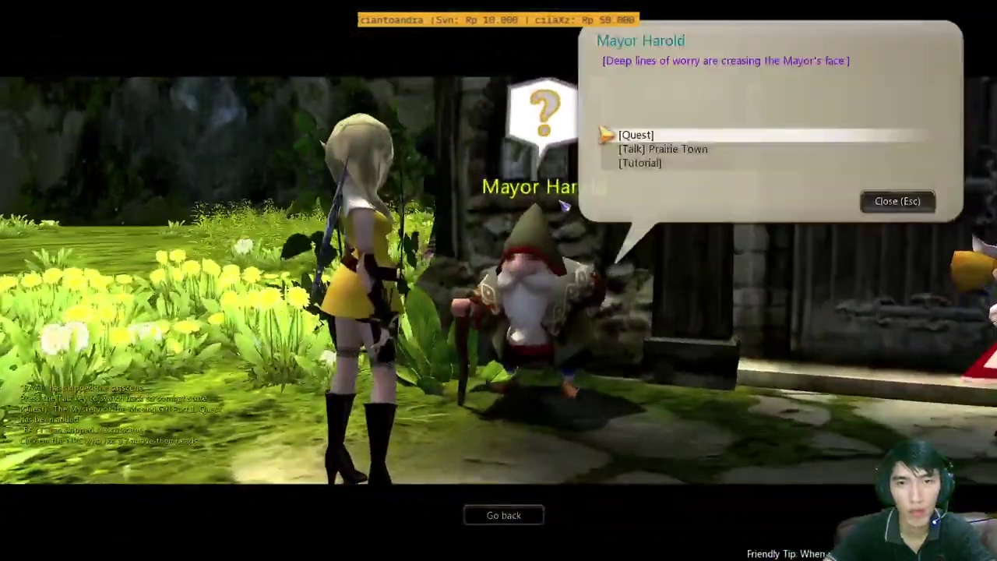
left_click(679, 135)
left_click(710, 136)
left_click(712, 135)
left_click(712, 136)
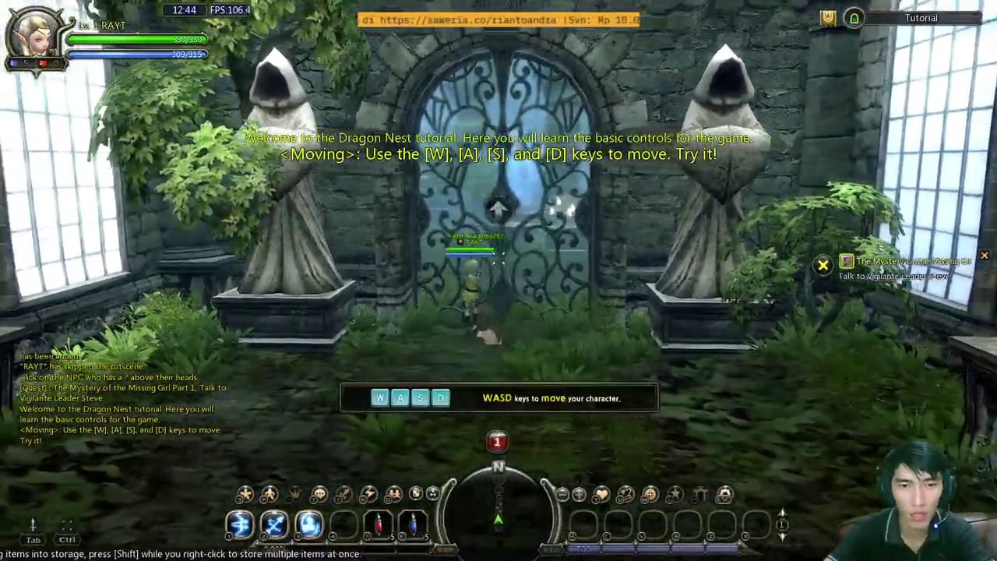
Step: Move the character forward in the tutorial area, and exit the game from the system menu
key("w")
key("Escape")
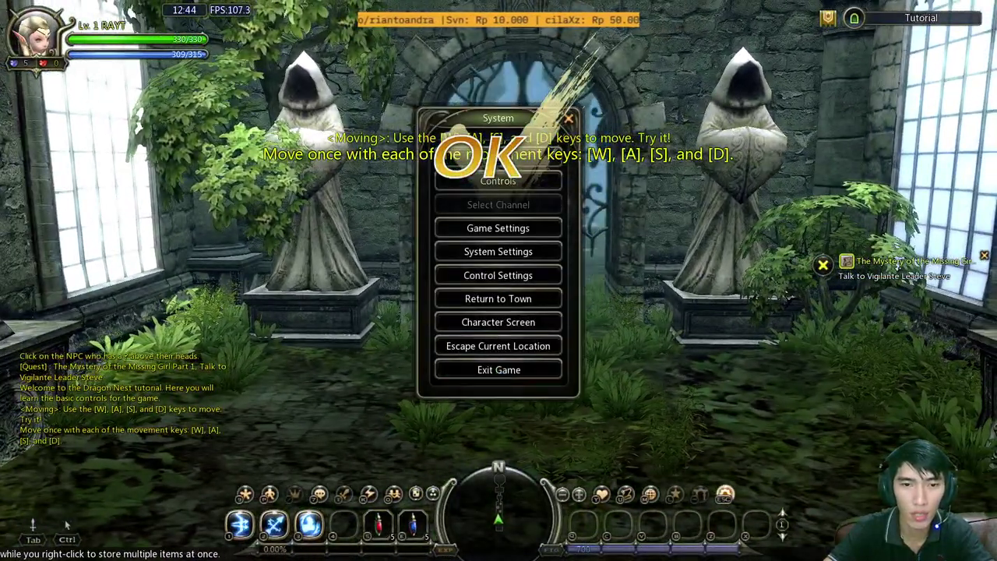
left_click(501, 369)
key("Escape")
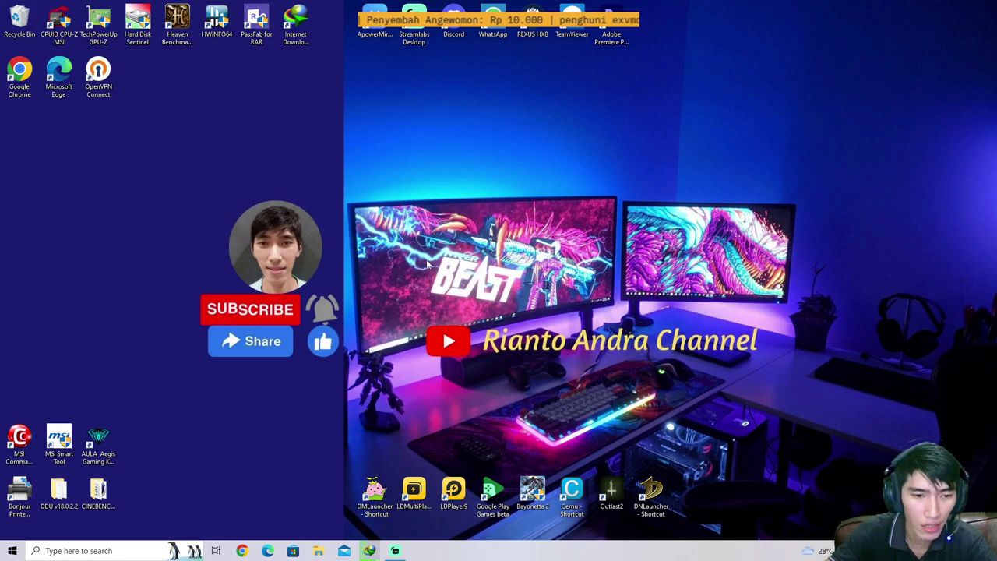
Step: Open File Explorer and view the contents of the Downloads folder
left_click(319, 551)
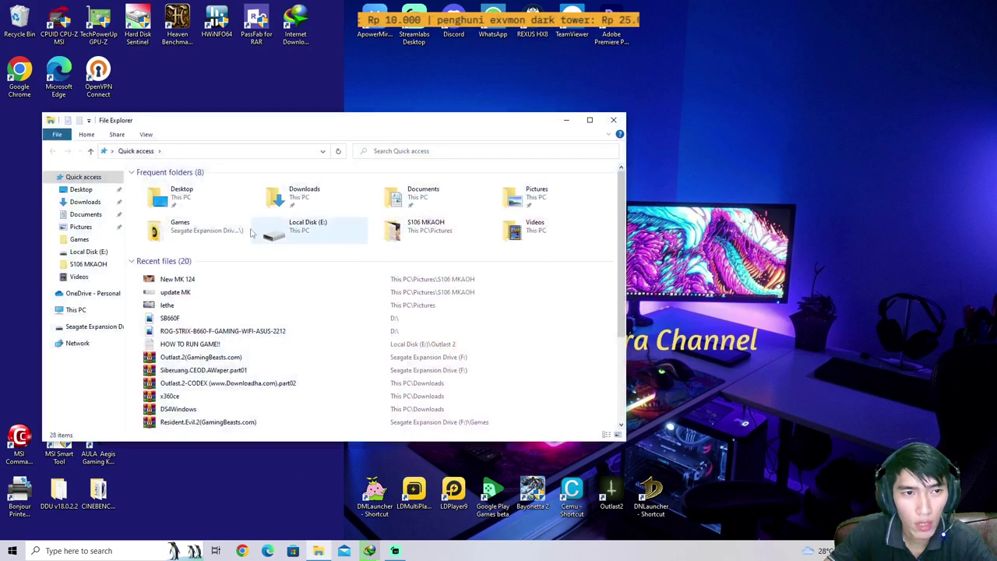
left_click(92, 204)
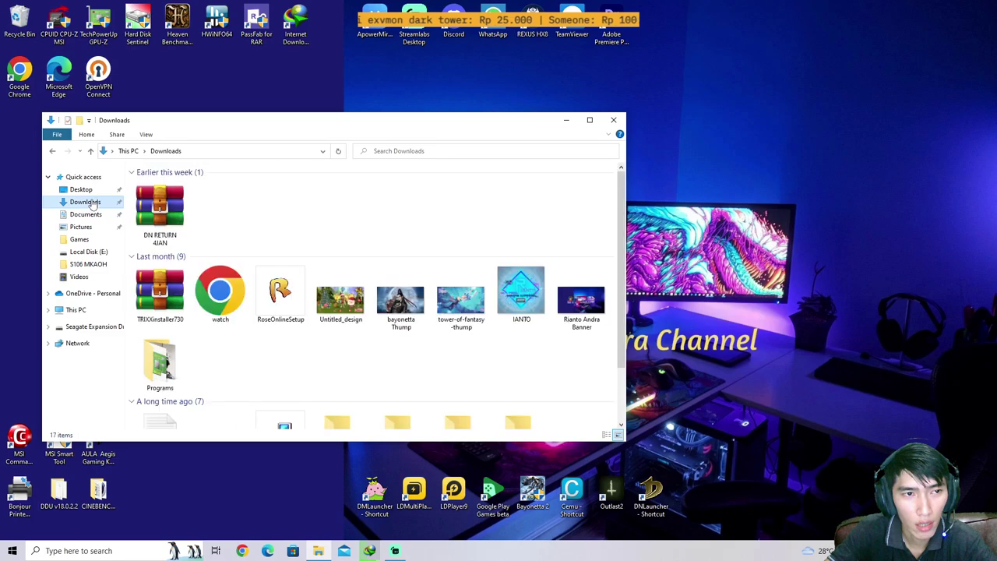
left_click(78, 191)
left_click(85, 202)
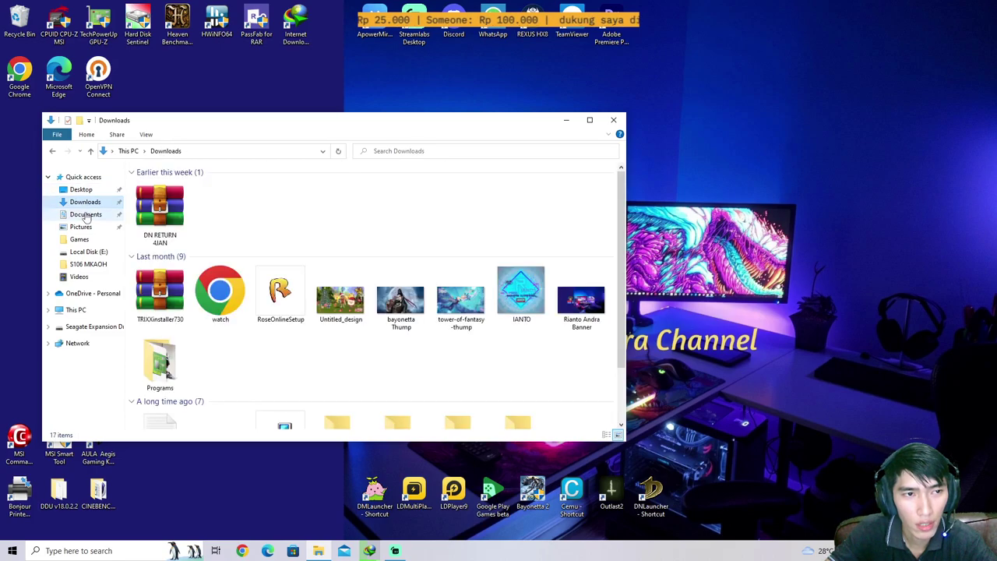
Step: Open the Program Files folder on Local Disk (C:) and look through its list of installed program folders
left_click(75, 309)
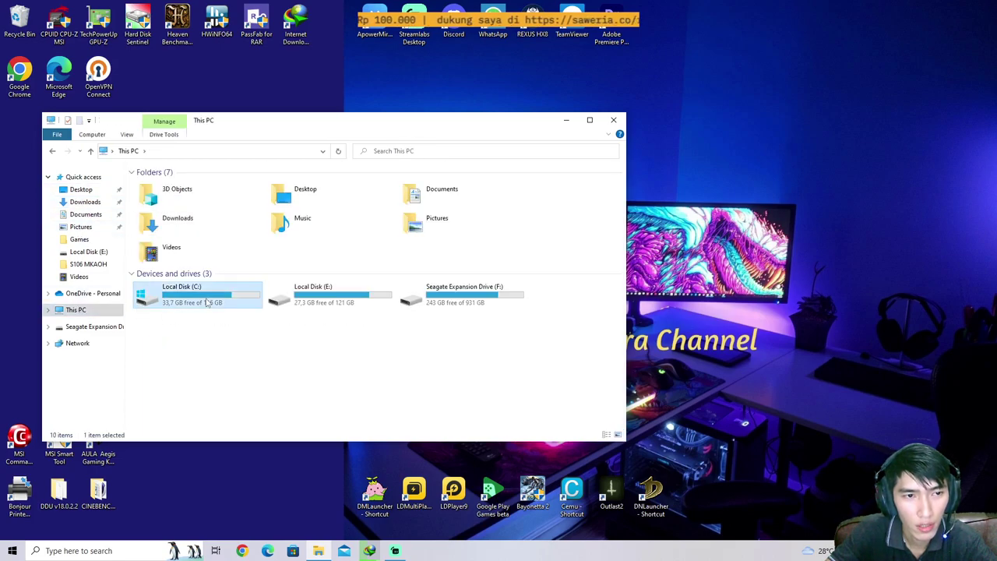
double_click(195, 296)
left_click(176, 230)
double_click(175, 231)
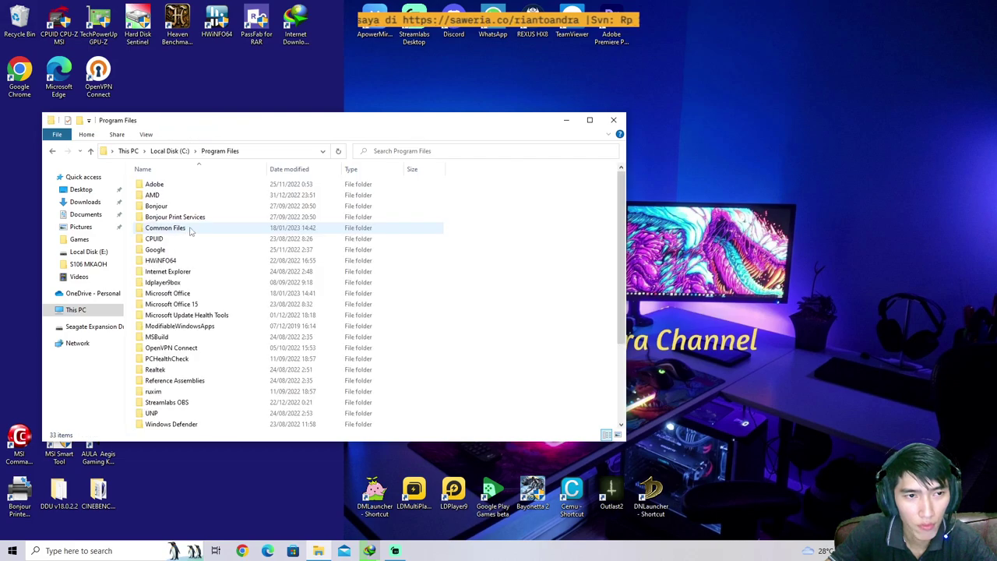
scroll(208, 243, "down", 4)
scroll(226, 273, "up", 2)
scroll(218, 277, "down", 3)
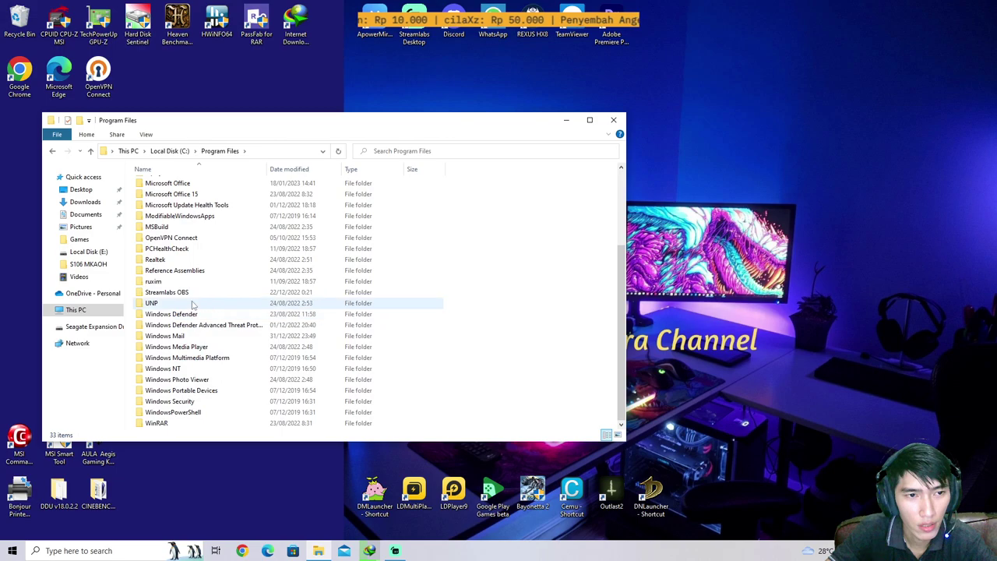
scroll(187, 222, "up", 3)
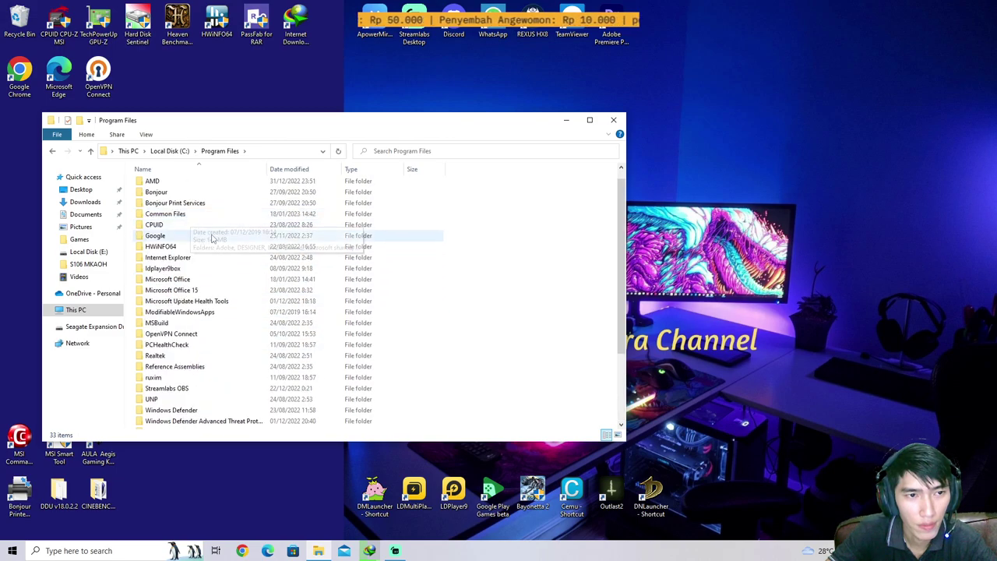
scroll(212, 241, "down", 3)
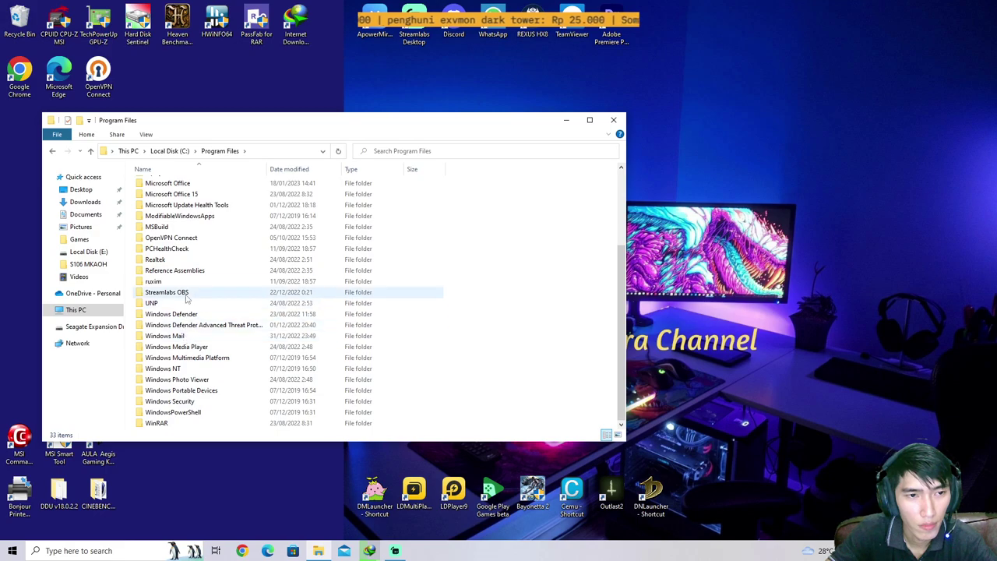
scroll(196, 269, "up", 3)
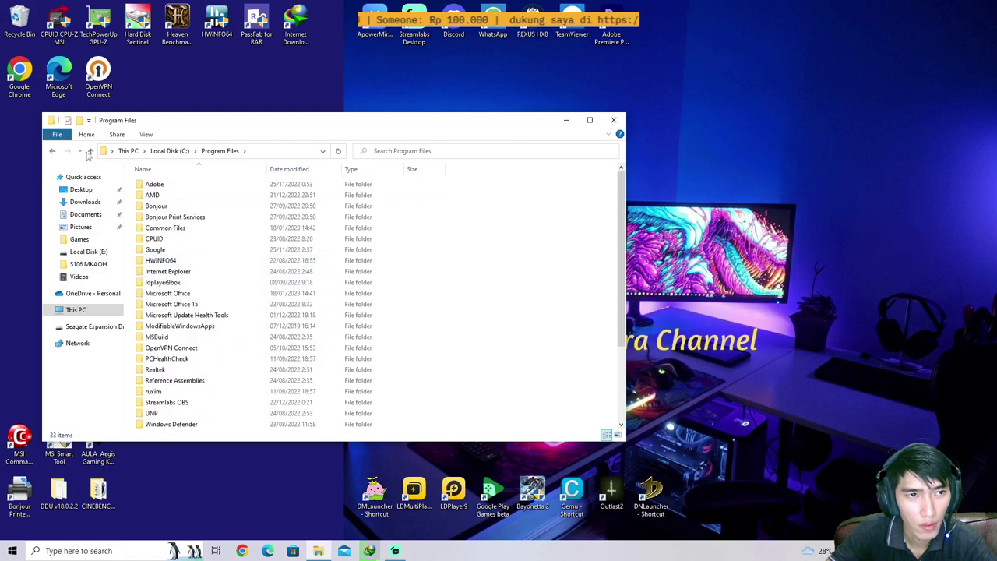
Step: Go back to Local Disk (C:) and open the System32 folder inside the Windows folder
left_click(52, 151)
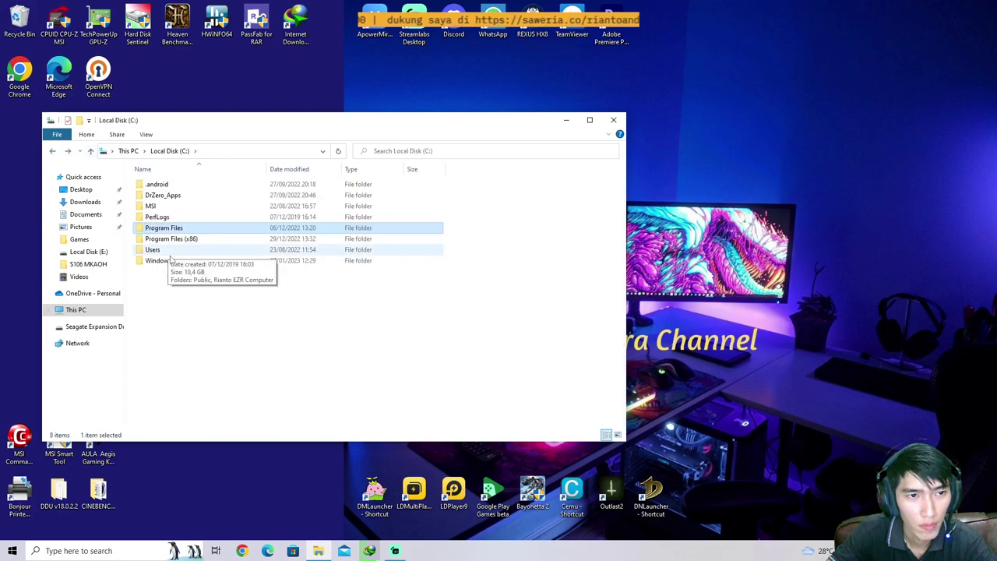
double_click(170, 260)
scroll(198, 271, "down", 10)
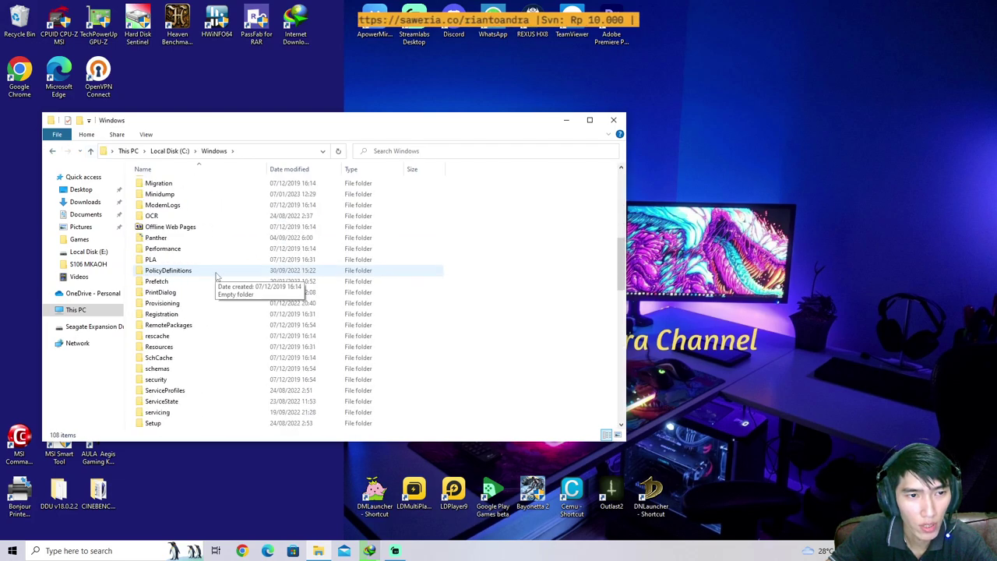
scroll(216, 275, "down", 9)
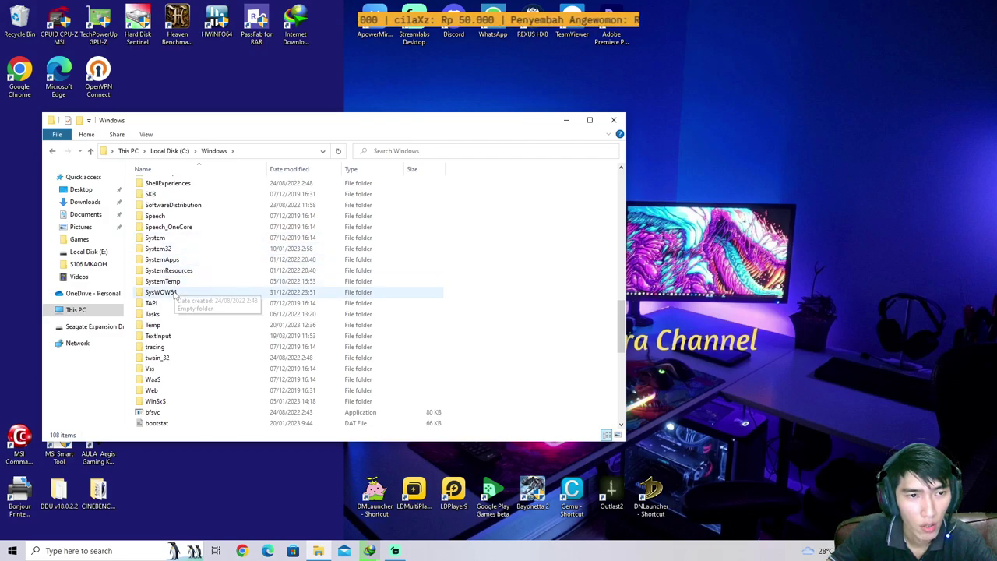
double_click(173, 250)
Step: Locate and select mfc100u.dll in the System32 folder, and close File Explorer
scroll(187, 257, "down", 20)
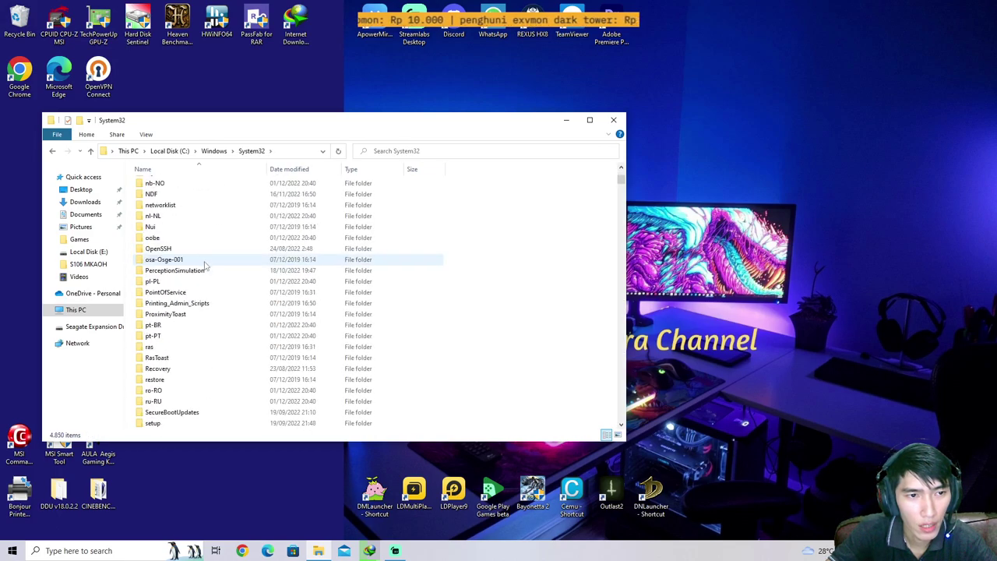
scroll(220, 265, "down", 20)
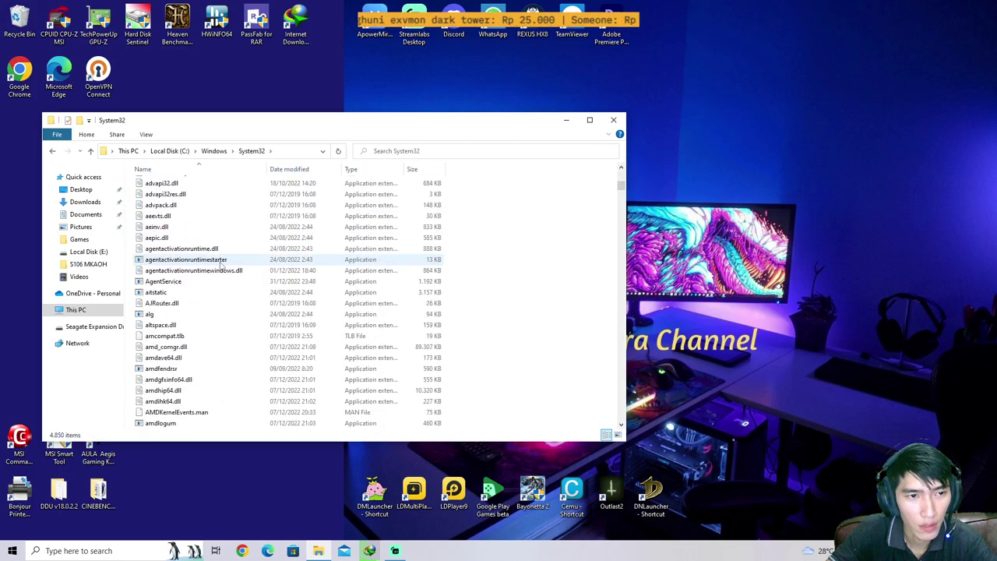
scroll(221, 268, "down", 20)
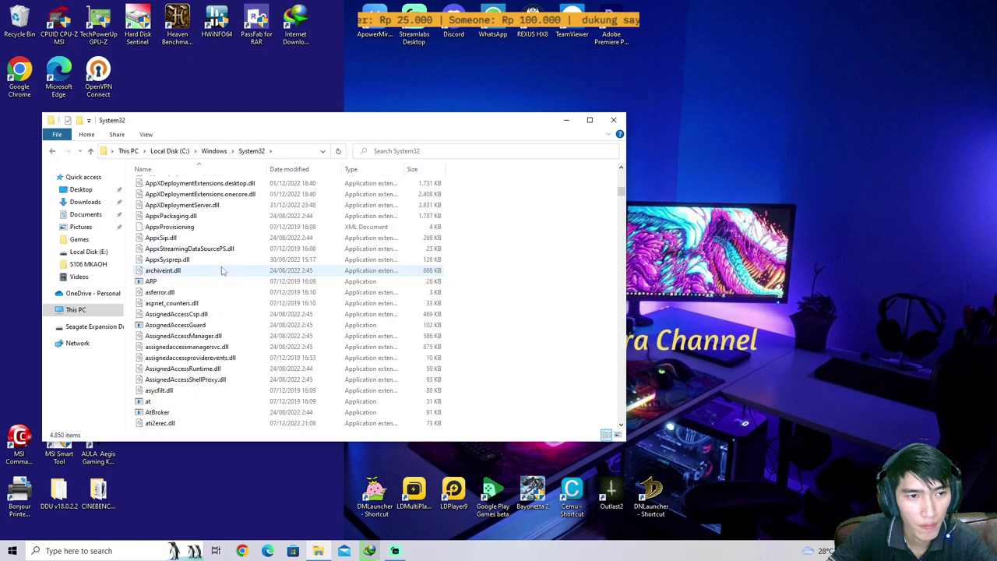
left_click_drag(621, 198, 628, 291)
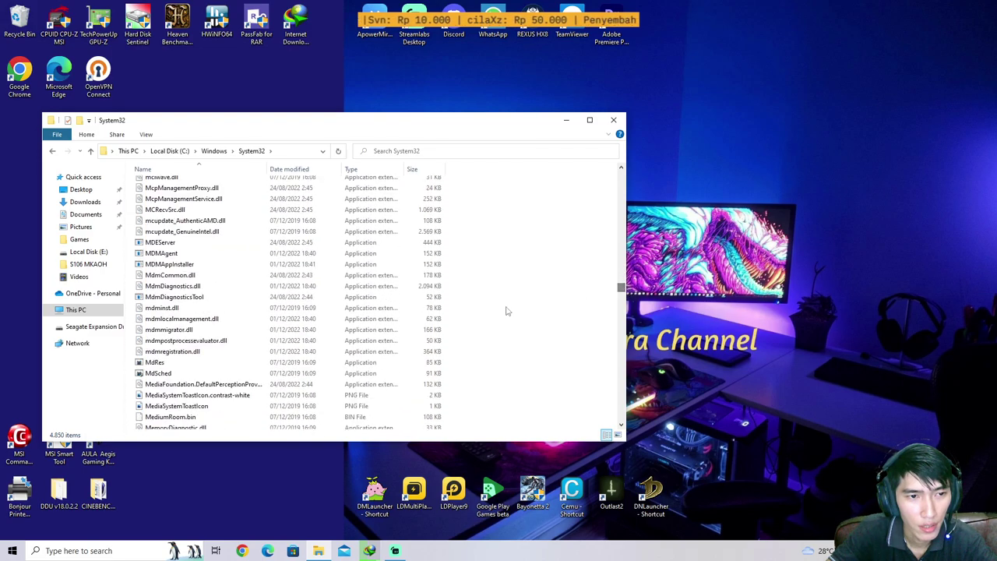
scroll(194, 319, "down", 15)
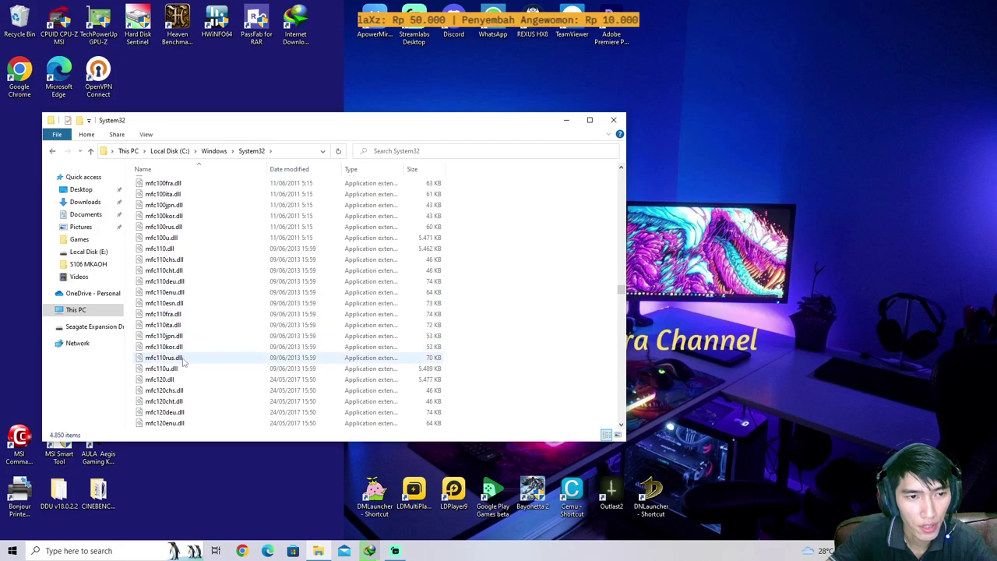
left_click(170, 239)
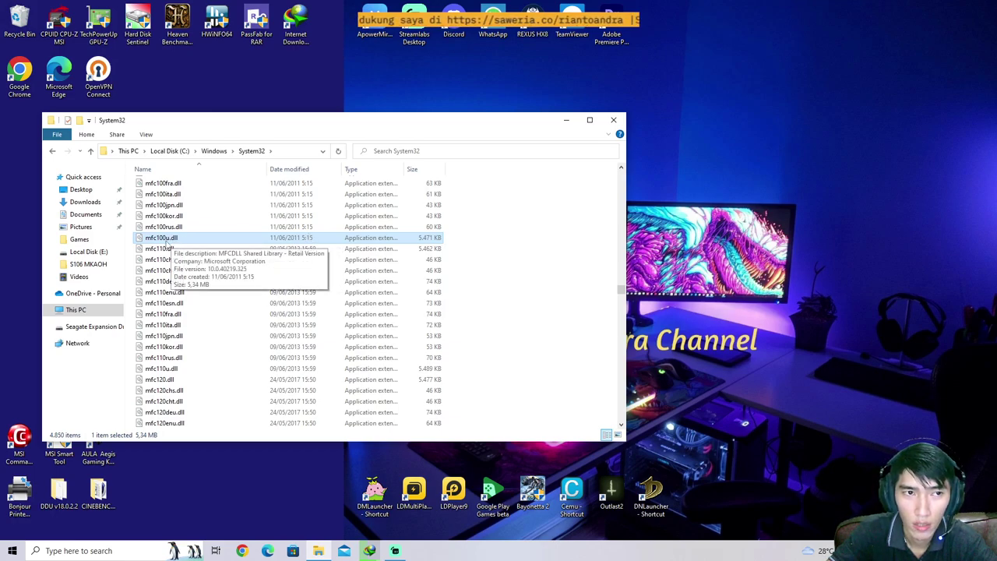
left_click(81, 312)
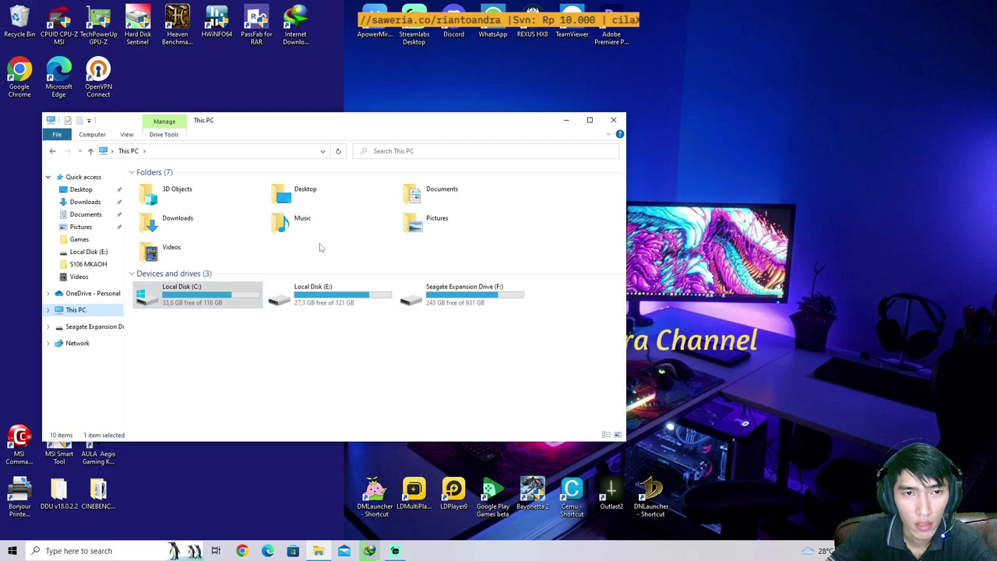
left_click(613, 119)
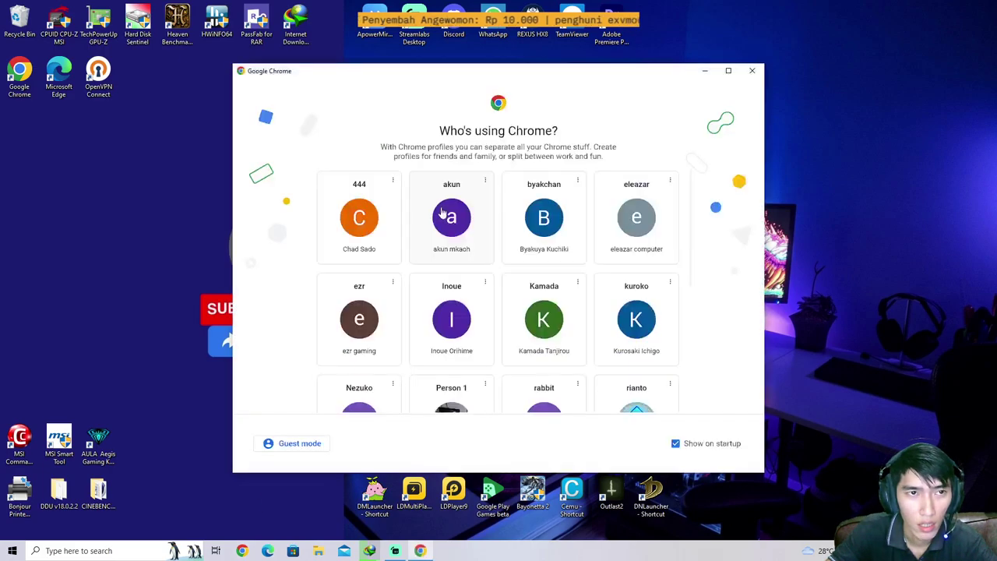
Step: Switch to Google Chrome and open the profile with the cyan diamond picture
scroll(624, 272, "down", 3)
left_click(648, 290)
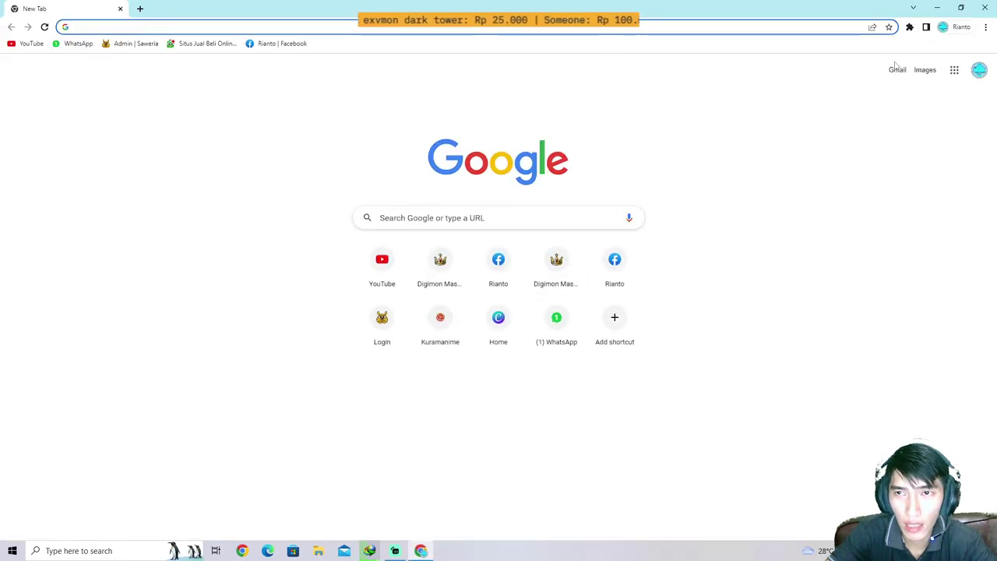
Step: Check the Windows activation status in the Update & Security settings, and close Settings
left_click(12, 551)
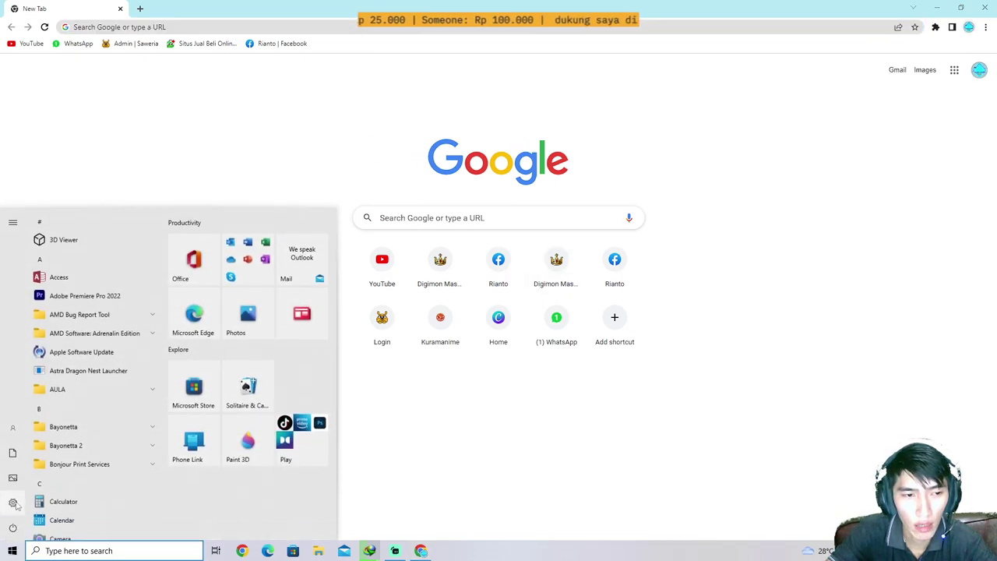
left_click(13, 503)
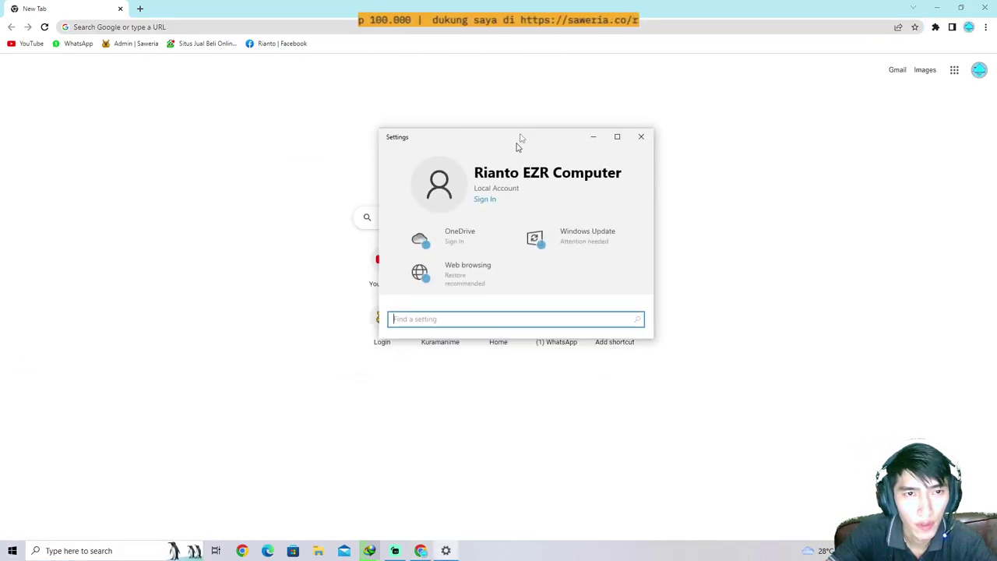
left_click_drag(474, 167, 519, 2)
left_click(519, 292)
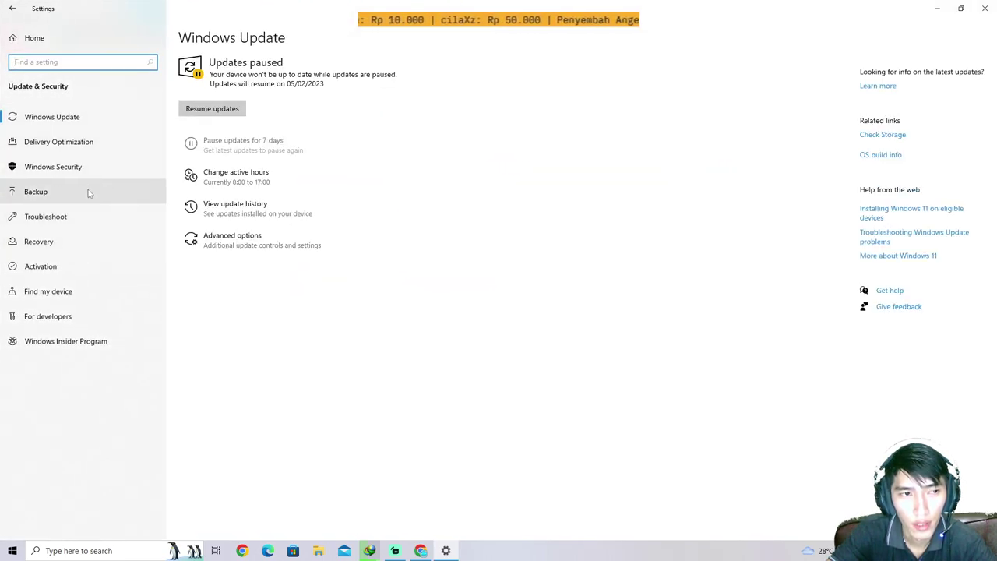
left_click(15, 270)
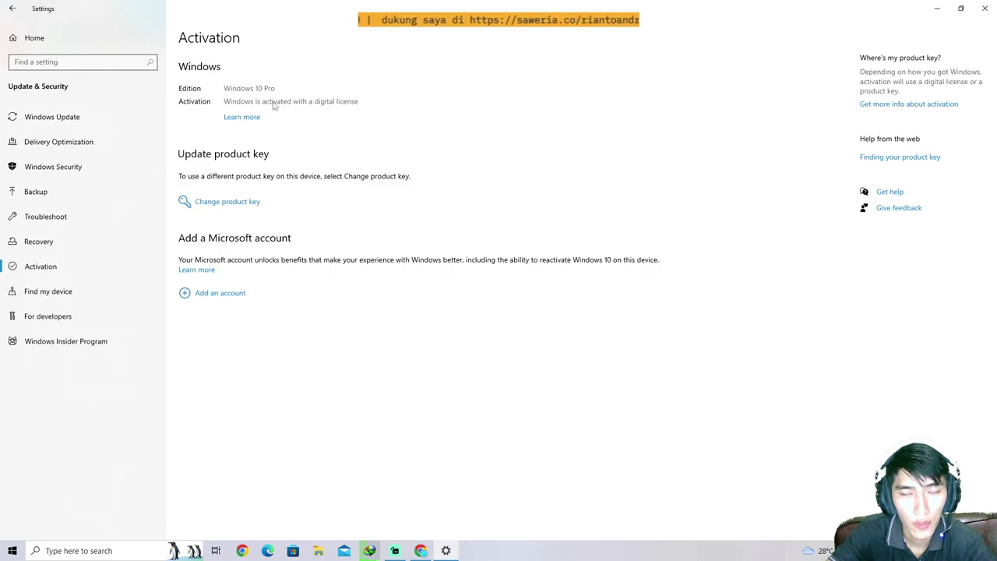
left_click(992, 8)
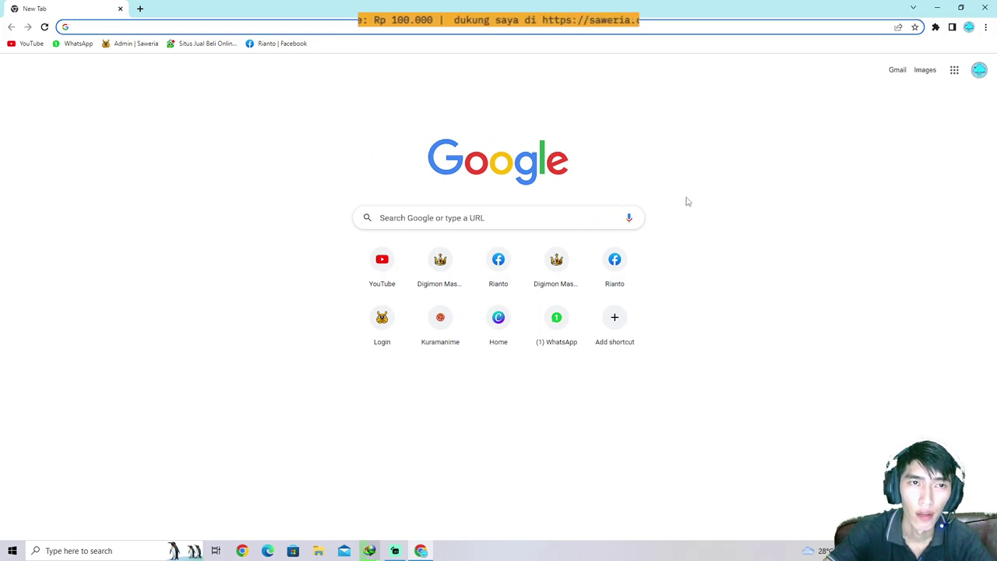
Step: Search Google for "direct x full installer"
left_click(484, 216)
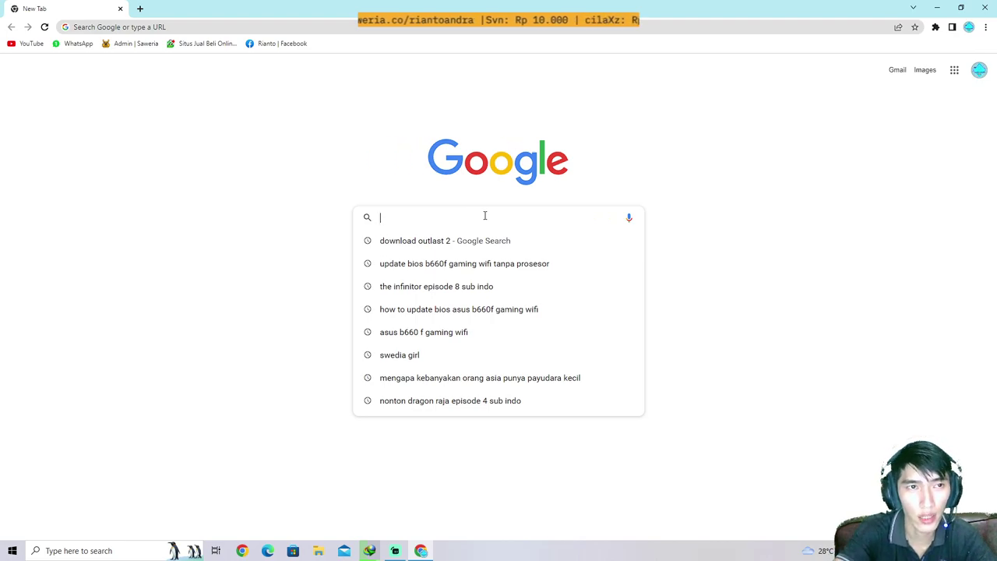
type("ri")
key("BackSpace")
key("BackSpace")
type("direct x l")
key("BackSpace")
type("full install")
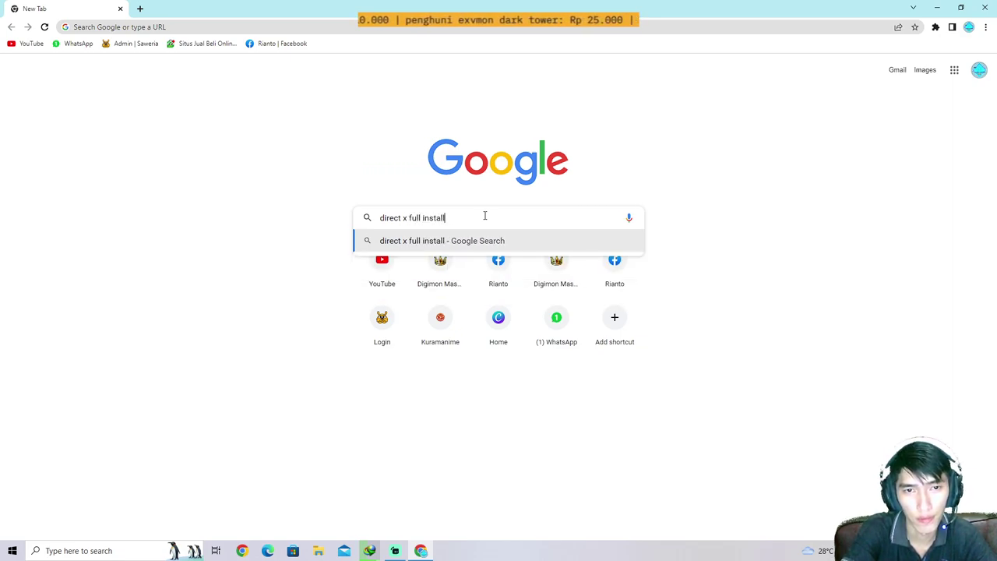
type("er")
key("Return")
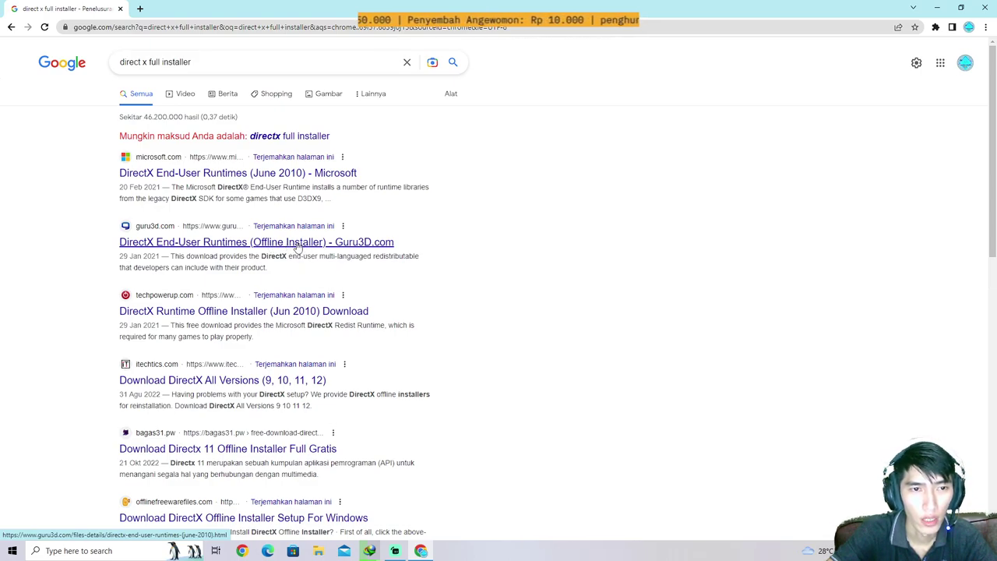
Step: Open the Guru3D page for DirectX End-User Runtimes (Offline Installer), examine its download locations, and close the browser
left_click(234, 246)
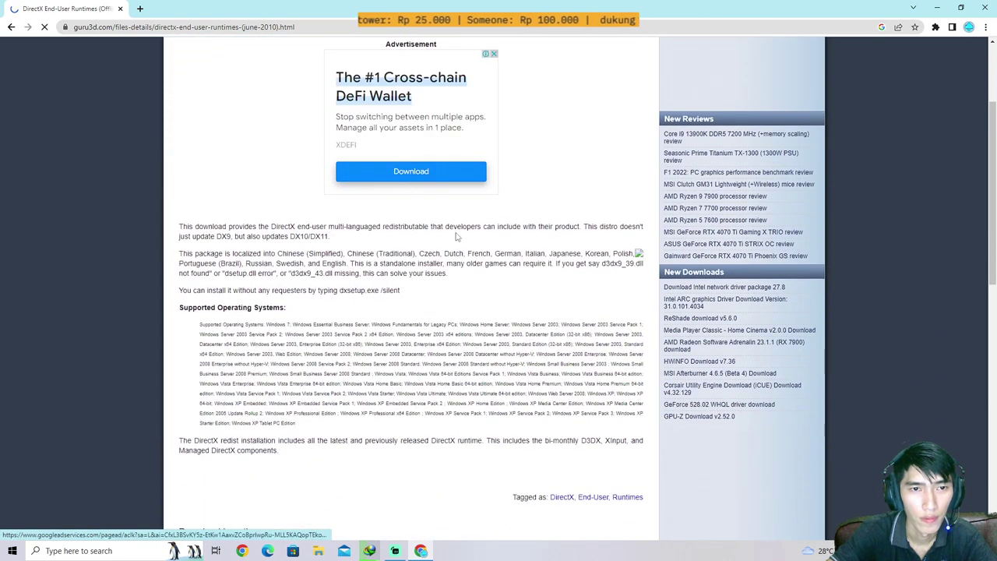
scroll(457, 238, "down", 3)
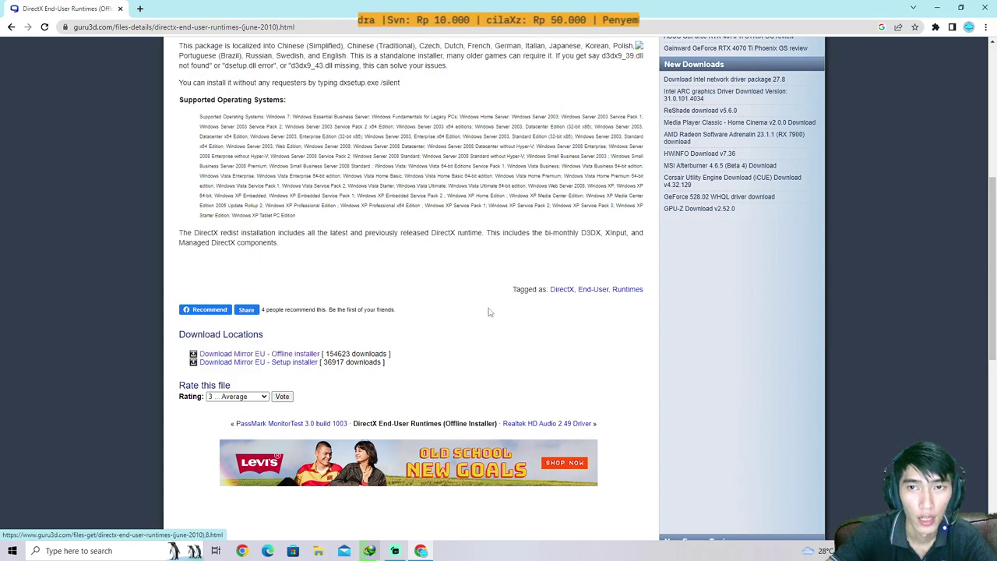
left_click(981, 9)
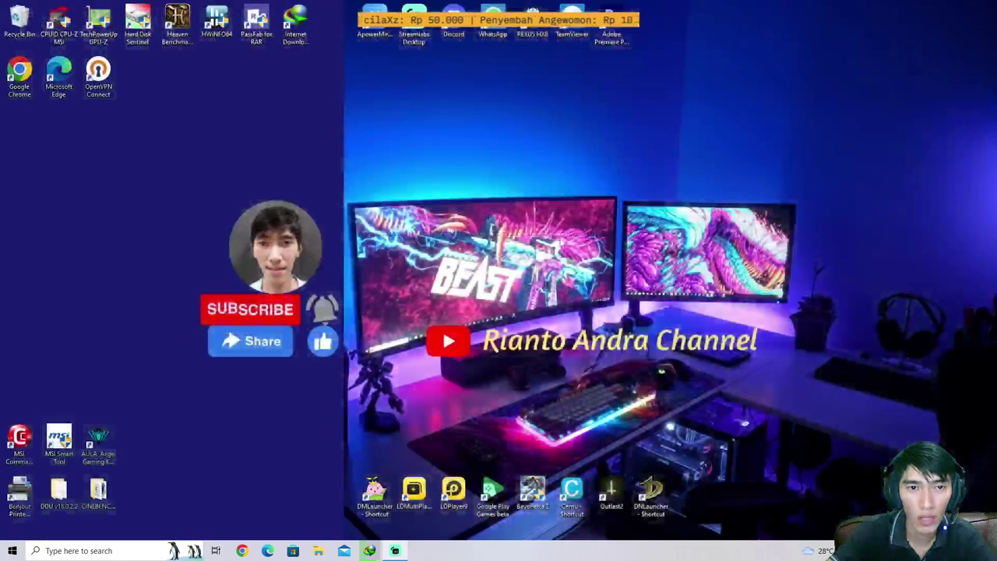
Step: Open the Apps & features settings and find the Microsoft Visual C++ Redistributable entries in the installed apps list
left_click(13, 551)
scroll(101, 372, "down", 10)
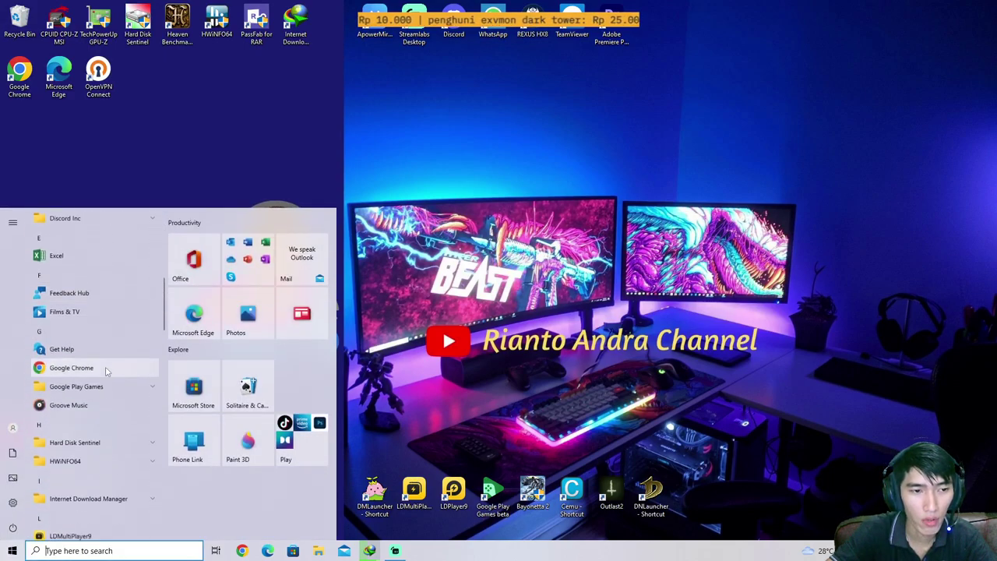
scroll(82, 402, "down", 5)
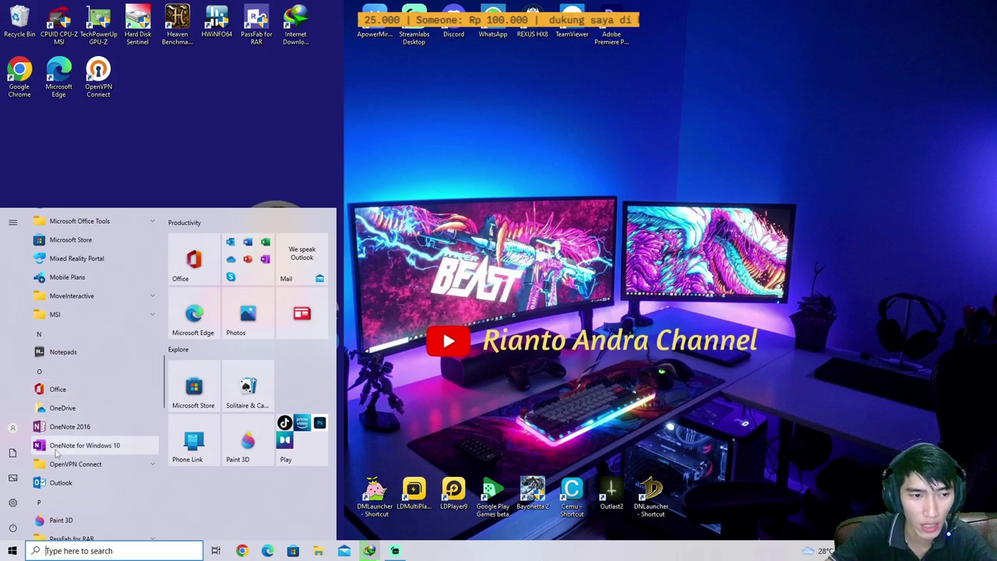
left_click(12, 503)
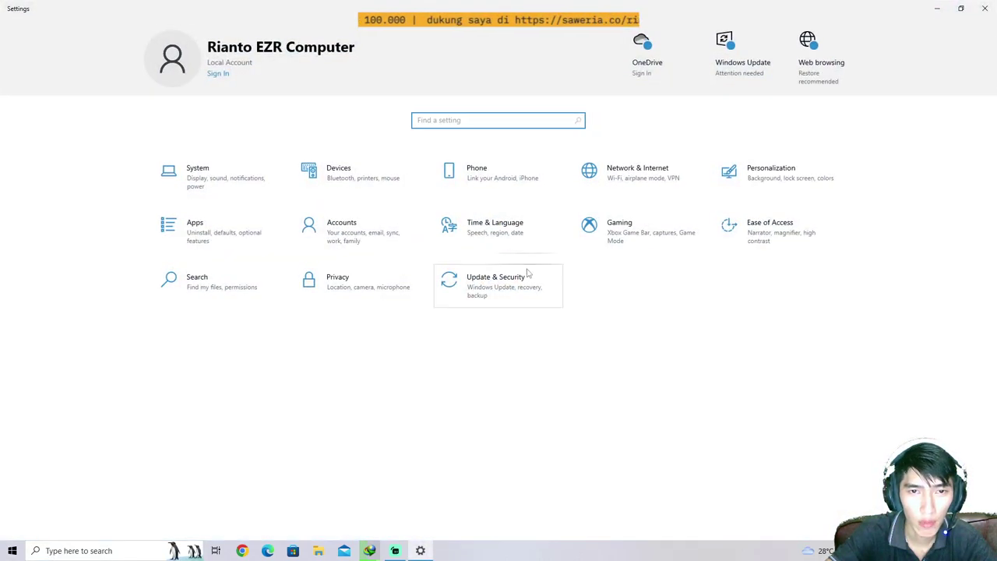
left_click(205, 237)
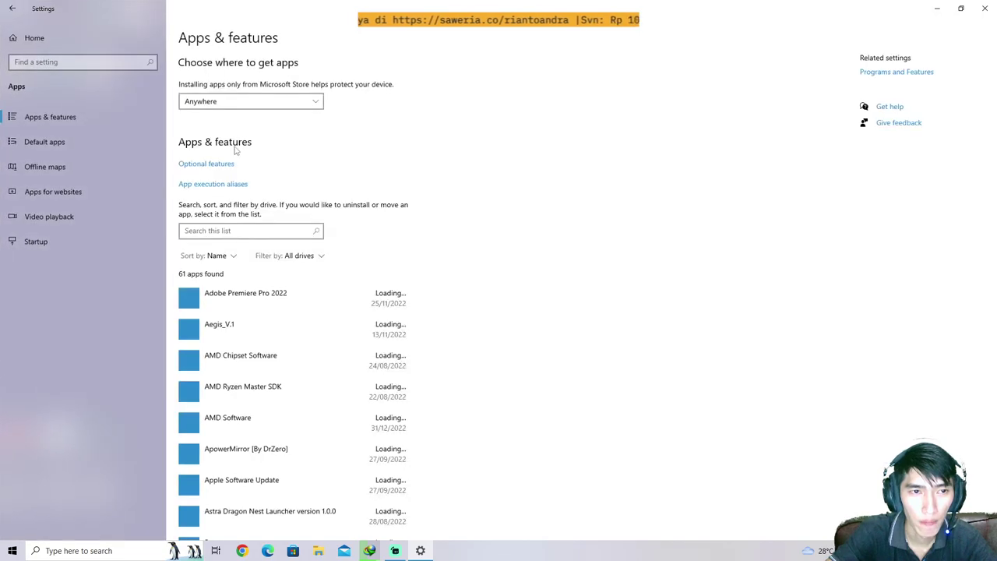
scroll(463, 258, "down", 10)
scroll(463, 258, "down", 15)
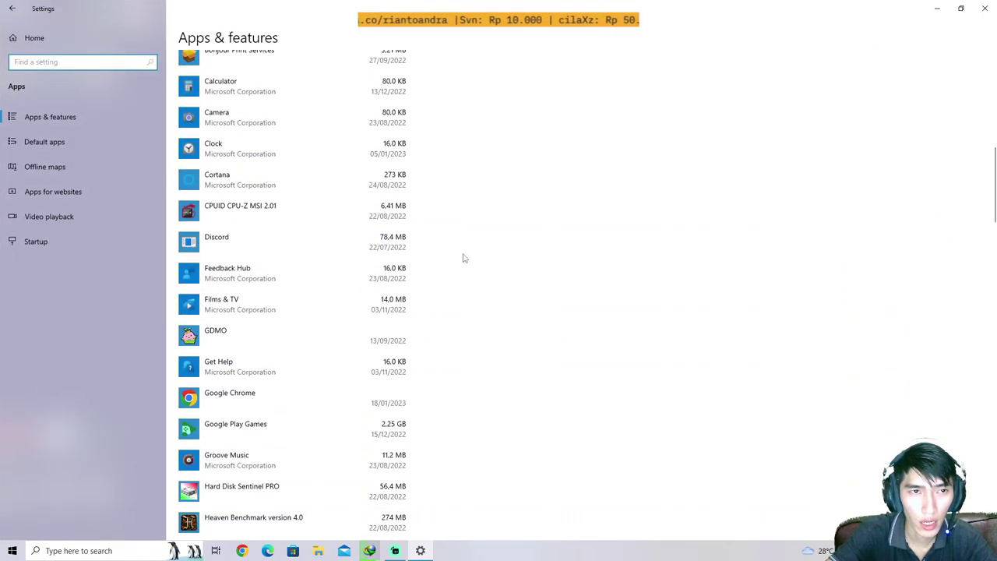
scroll(430, 258, "down", 3)
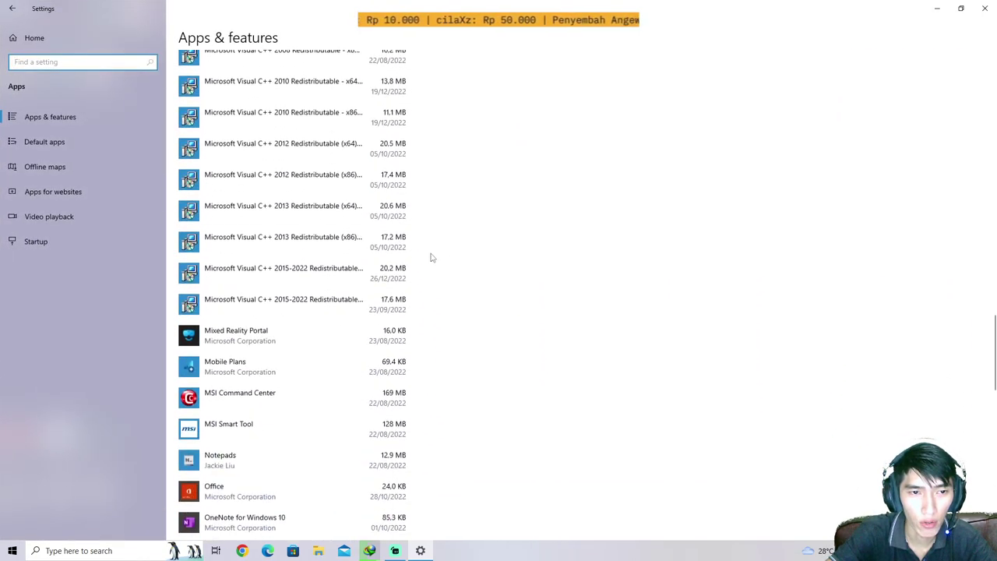
scroll(278, 241, "up", 2)
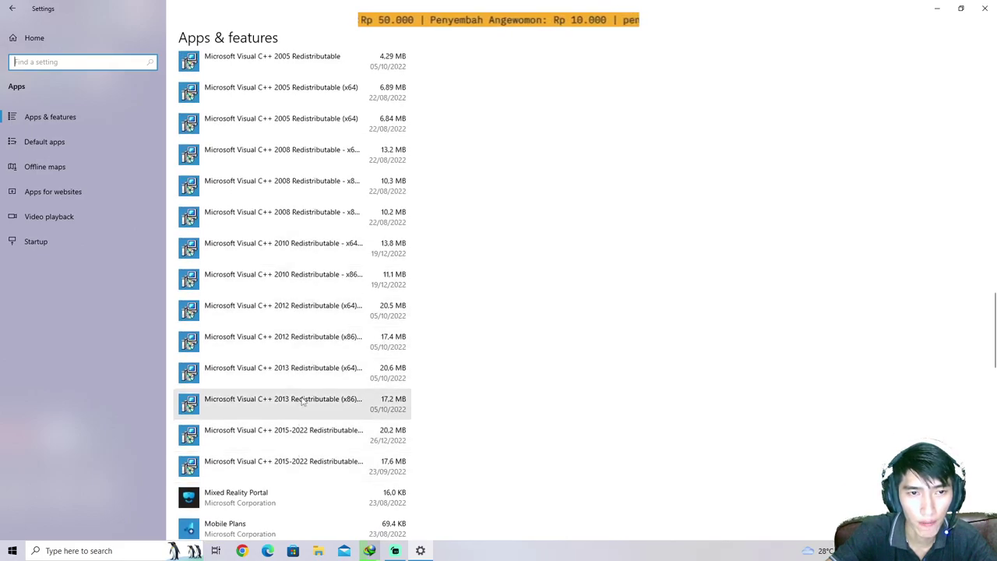
Step: Examine the details of the installed Microsoft Visual C++ Redistributable entries from 2005 through 2010
left_click(293, 62)
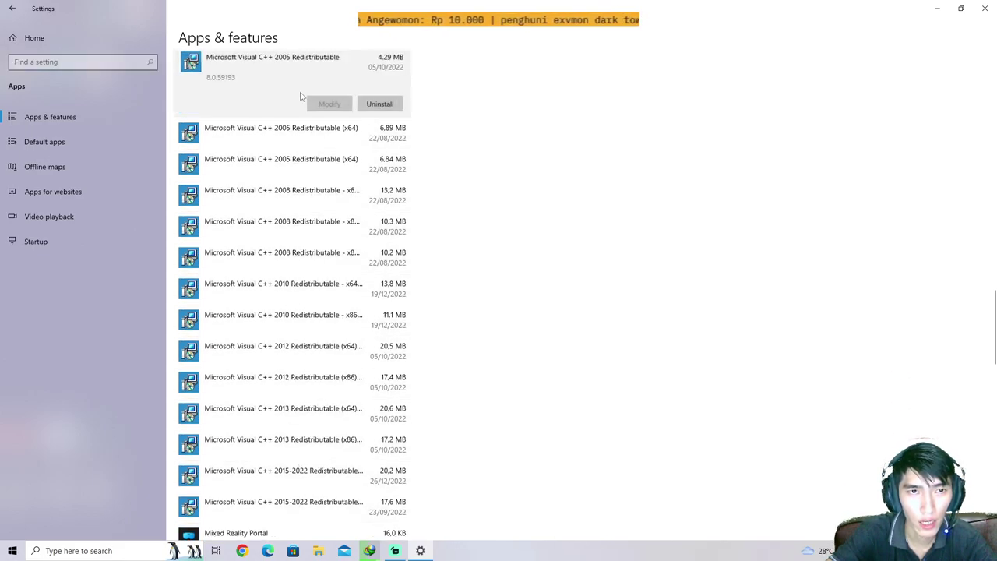
left_click(301, 133)
left_click(304, 196)
left_click(303, 230)
left_click(303, 271)
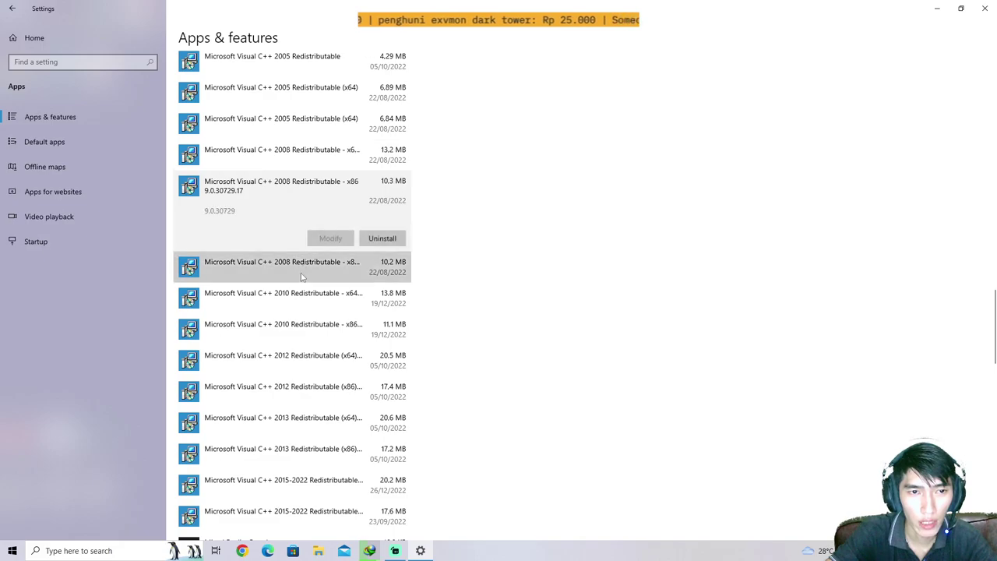
left_click(306, 300)
left_click(307, 331)
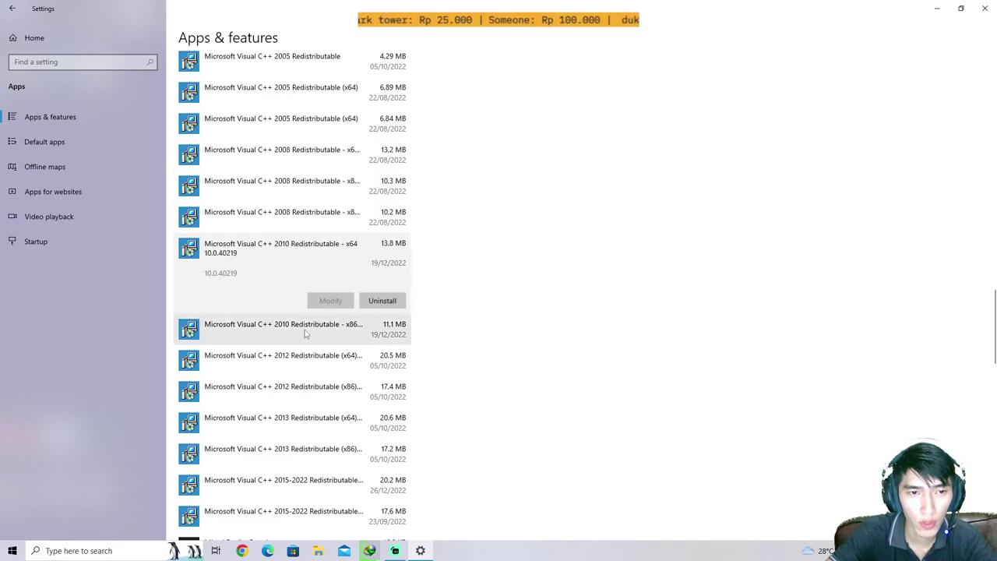
Step: Compare the x64 and x86 entries of Microsoft Visual C++ 2010 Redistributable, and close Settings
left_click(285, 257)
left_click(282, 331)
left_click(282, 247)
left_click(282, 331)
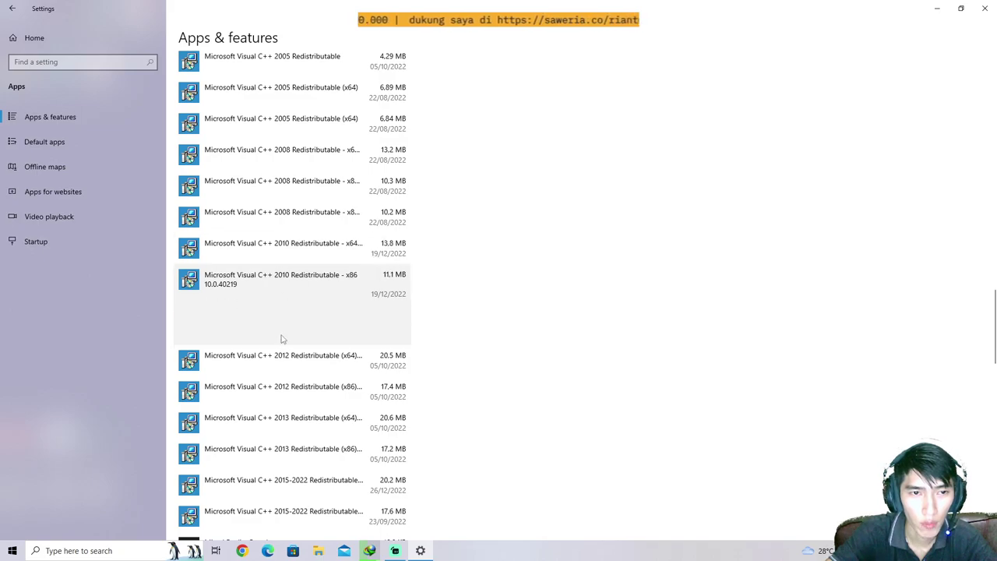
left_click(287, 257)
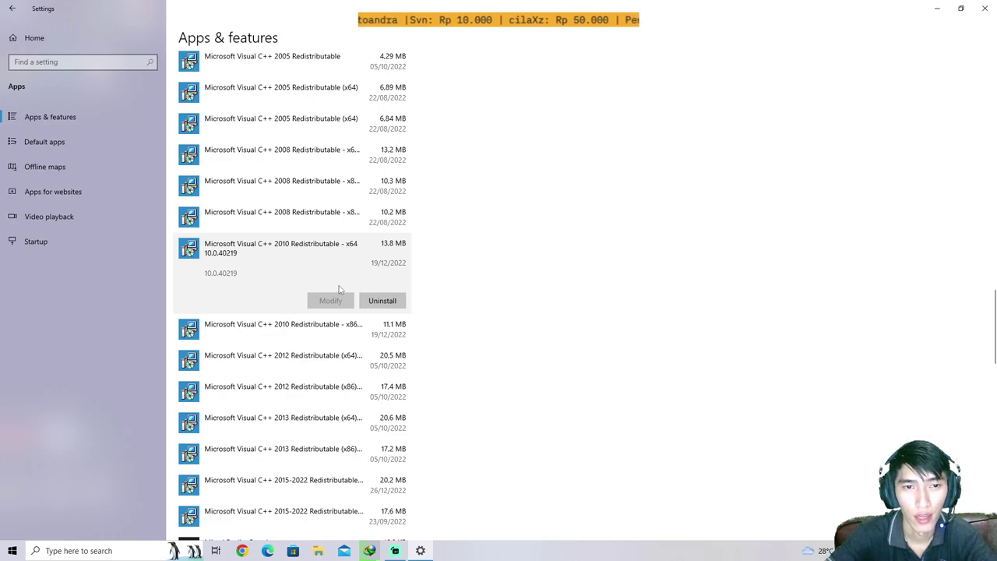
left_click(282, 327)
left_click(293, 293)
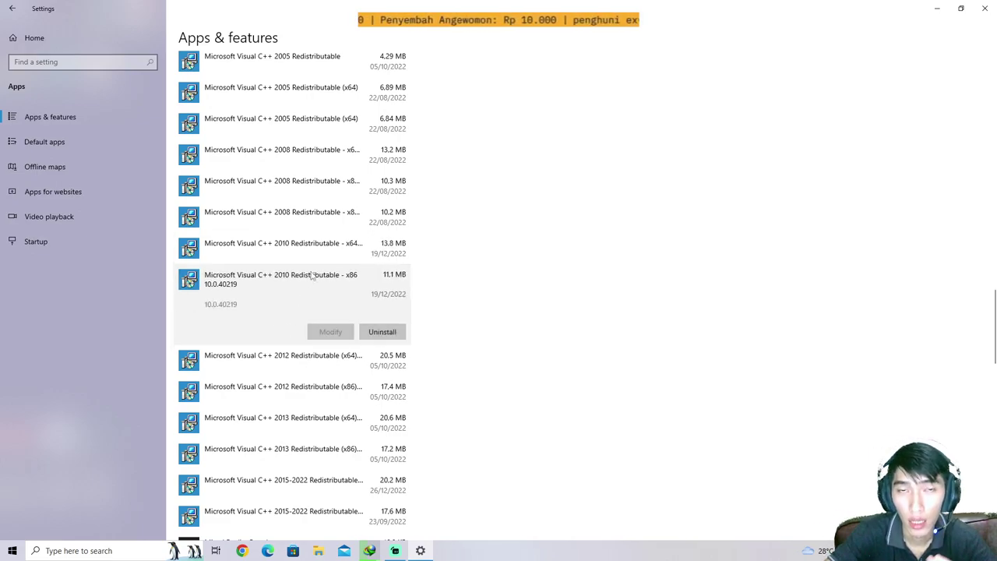
left_click(306, 257)
left_click(283, 341)
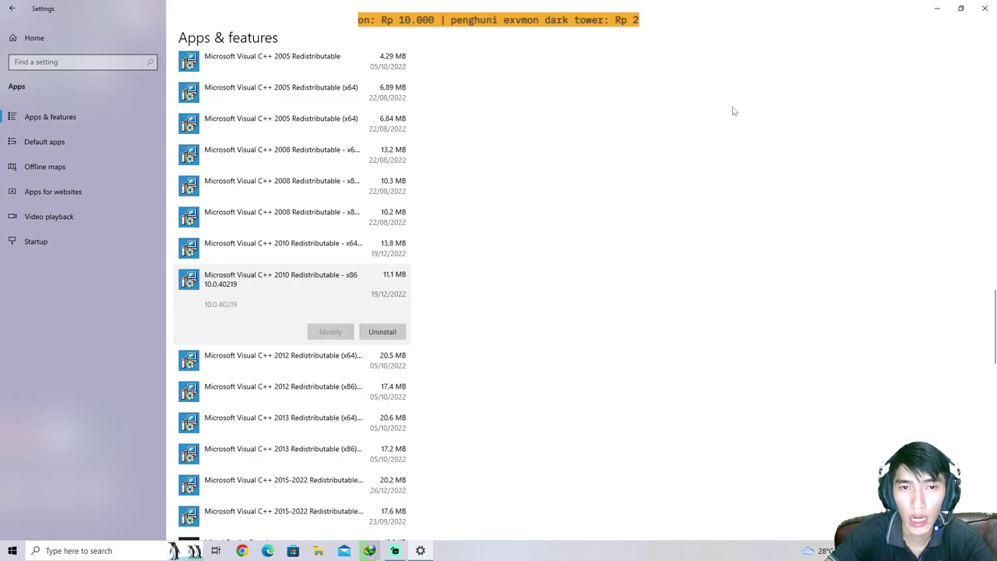
left_click(985, 8)
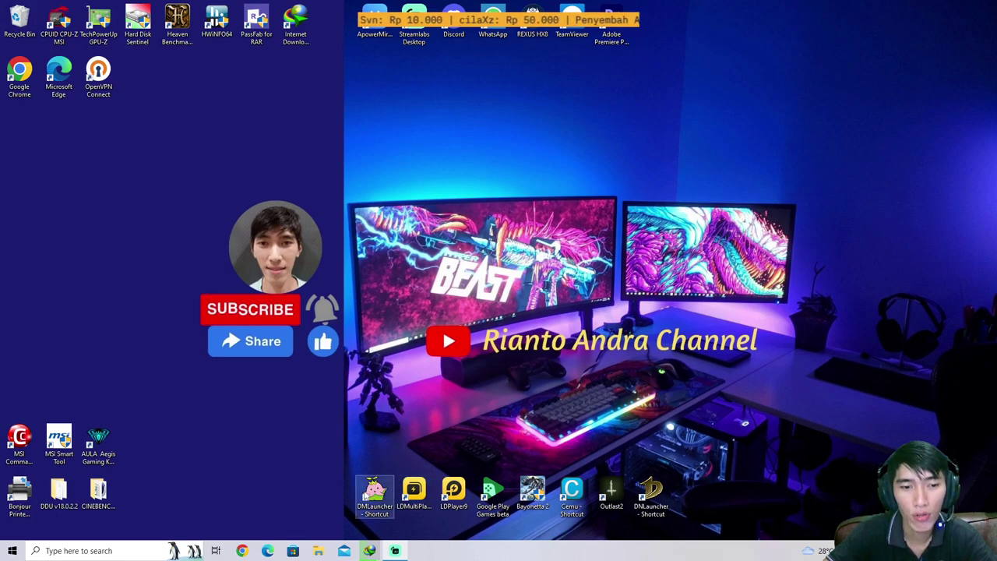
Step: Switch to Google Chrome and open the profile with the cyan picture
left_click(241, 552)
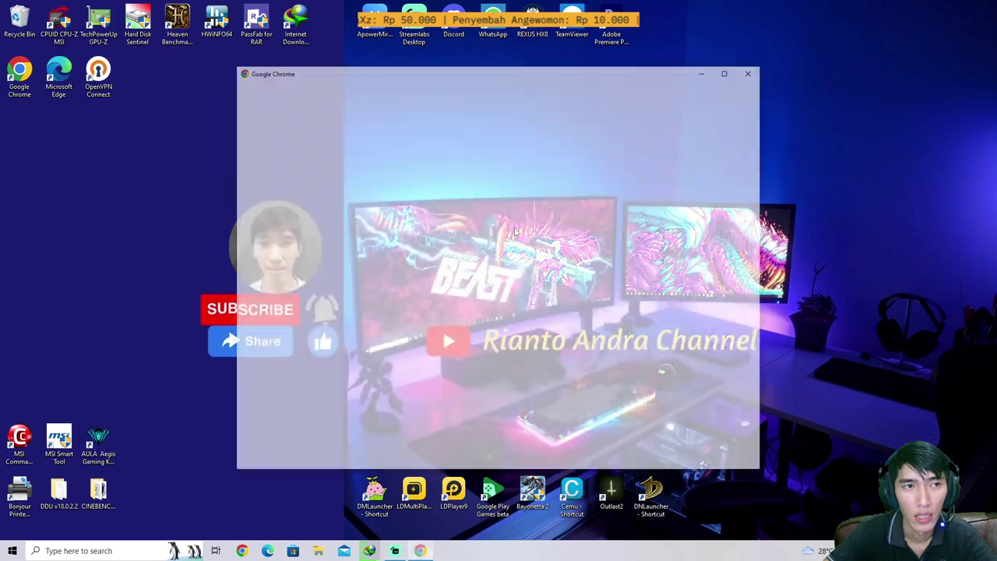
scroll(596, 263, "down", 2)
left_click(636, 317)
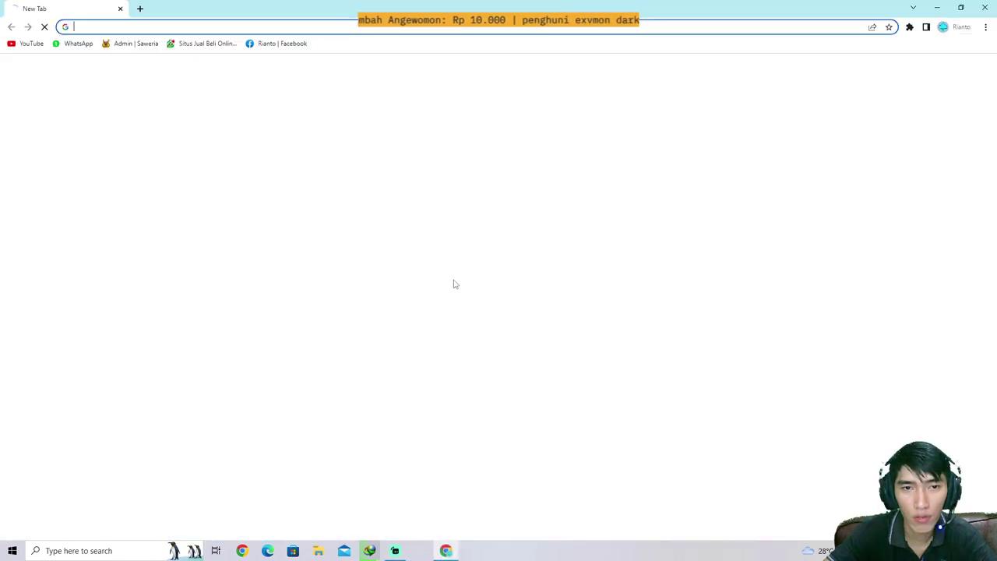
Step: Search Google for "download visual c++ full", examine the results, and close the browser
left_click(466, 218)
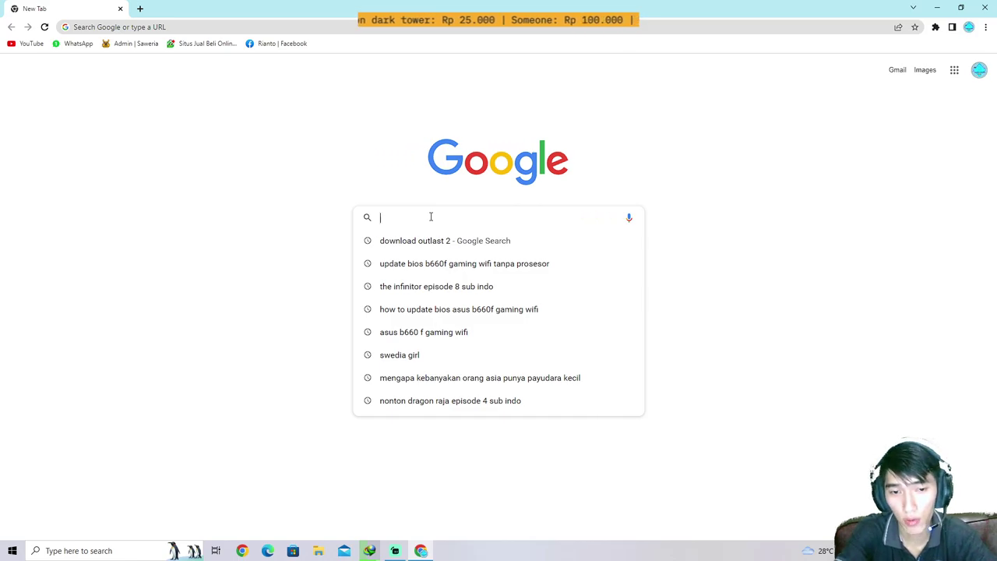
type("d")
key("BackSpace")
type("dd")
key("BackSpace")
key("BackSpace")
key("BackSpace")
type("download")
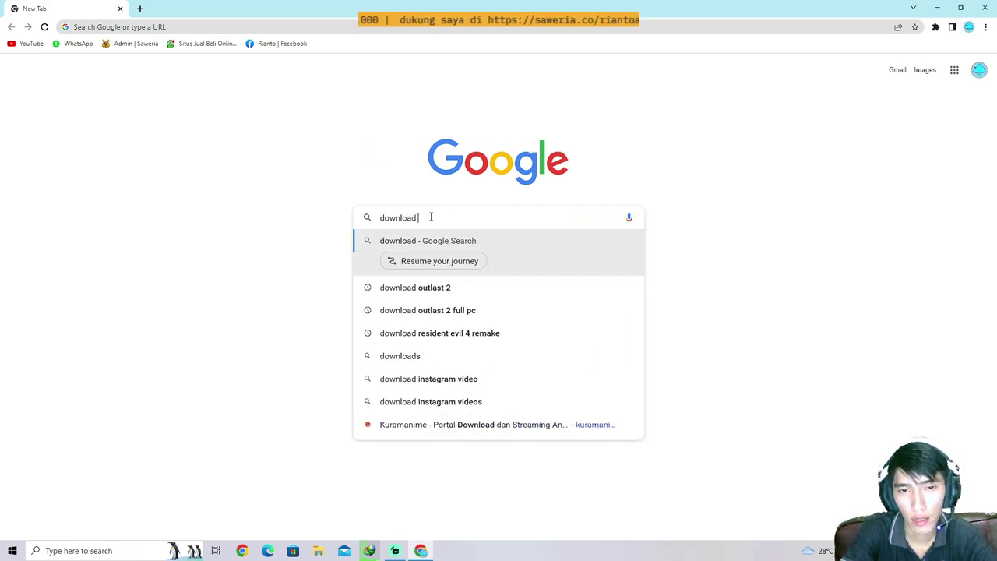
type(" visual c++ full")
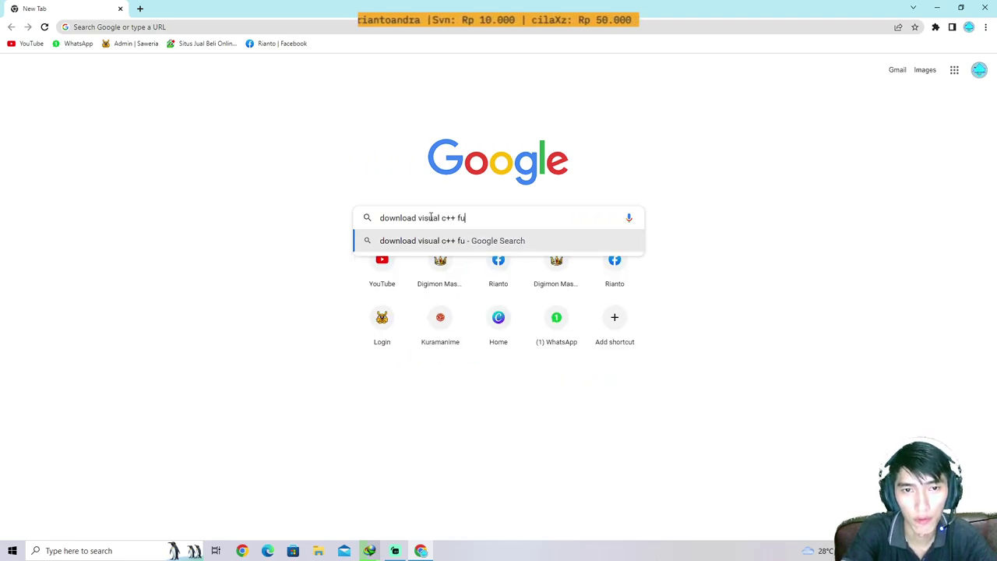
key("Return")
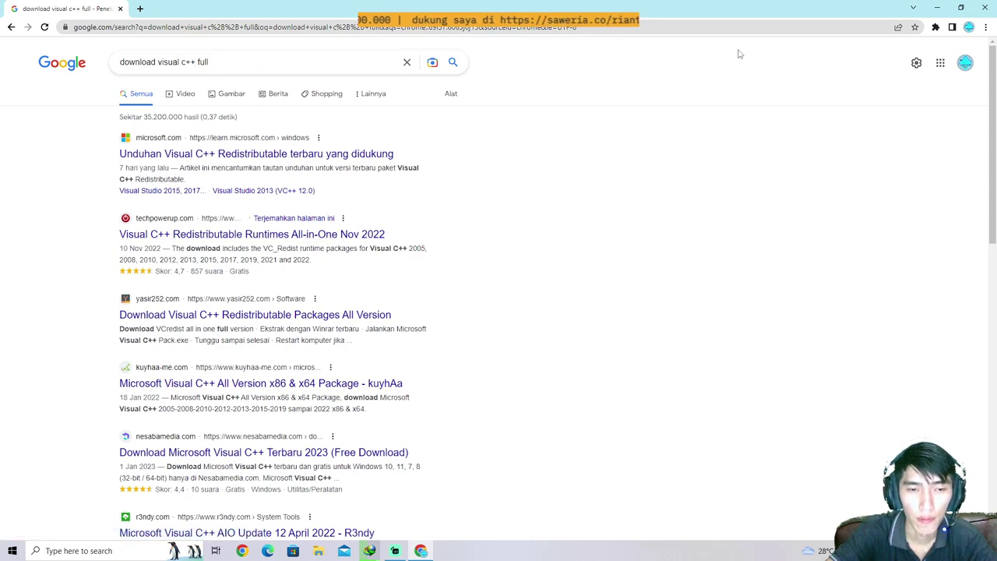
left_click(984, 7)
Step: Switch to File Explorer and open the DN RETURN 4JAN folder on Local Disk (E:)
left_click(318, 551)
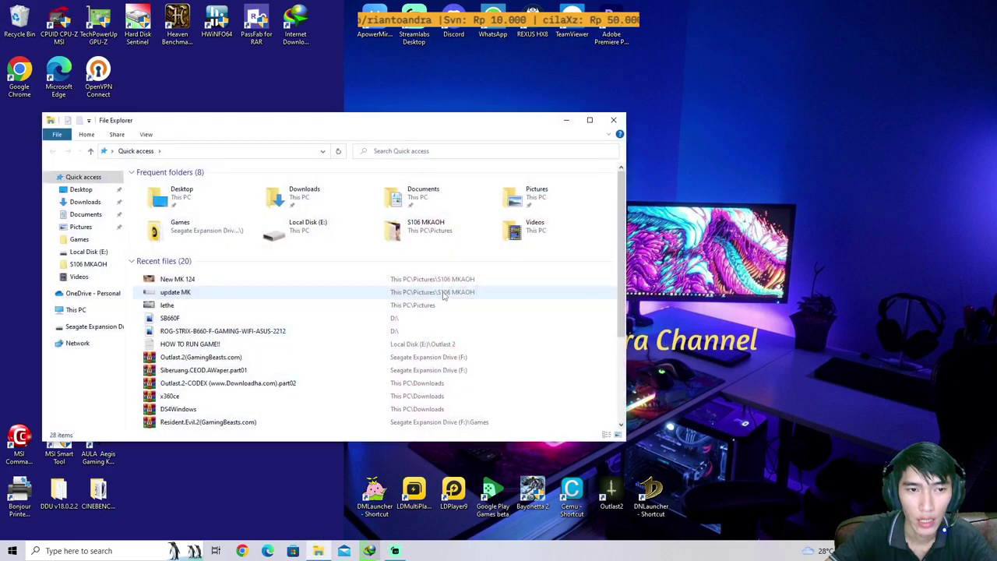
left_click(71, 310)
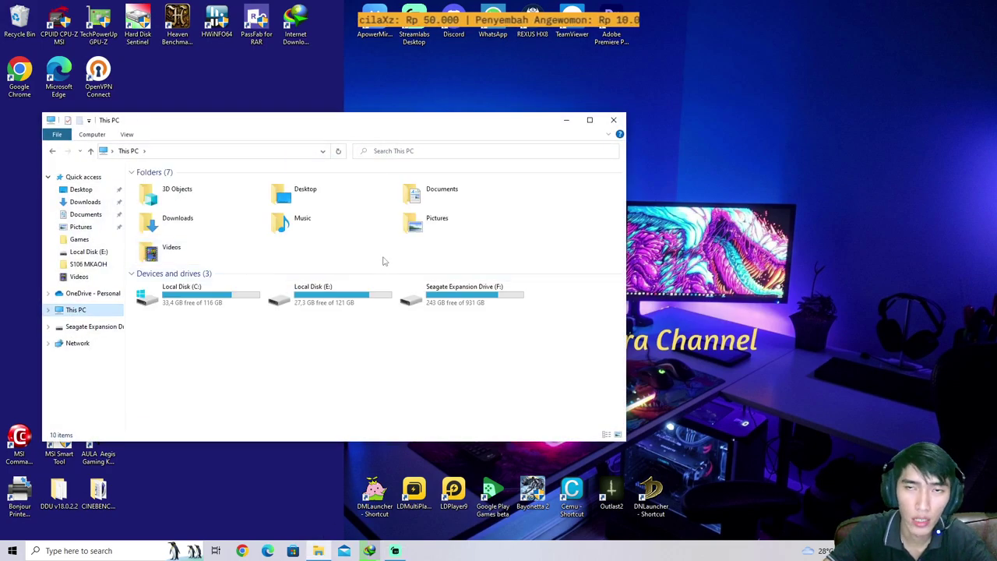
double_click(335, 302)
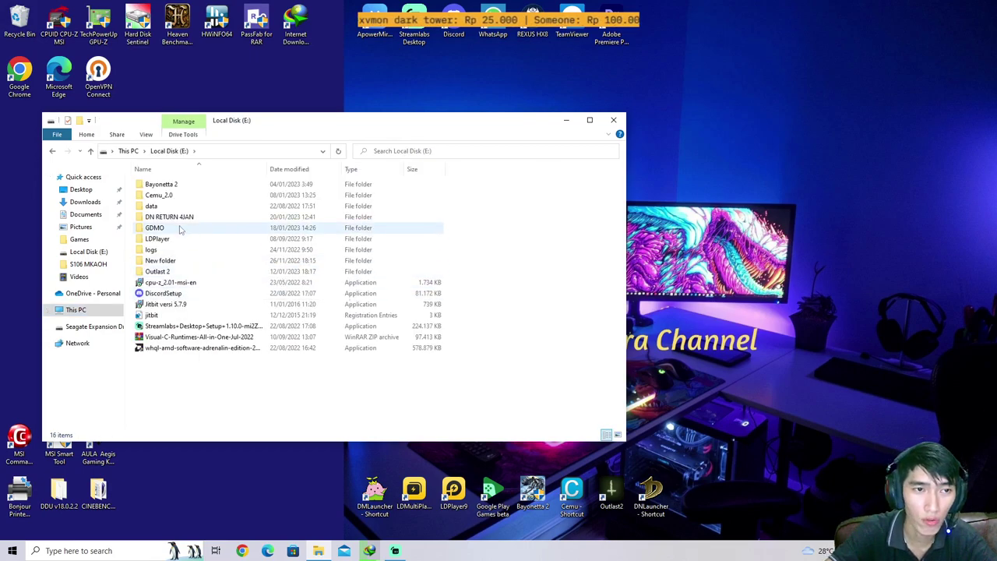
double_click(261, 218)
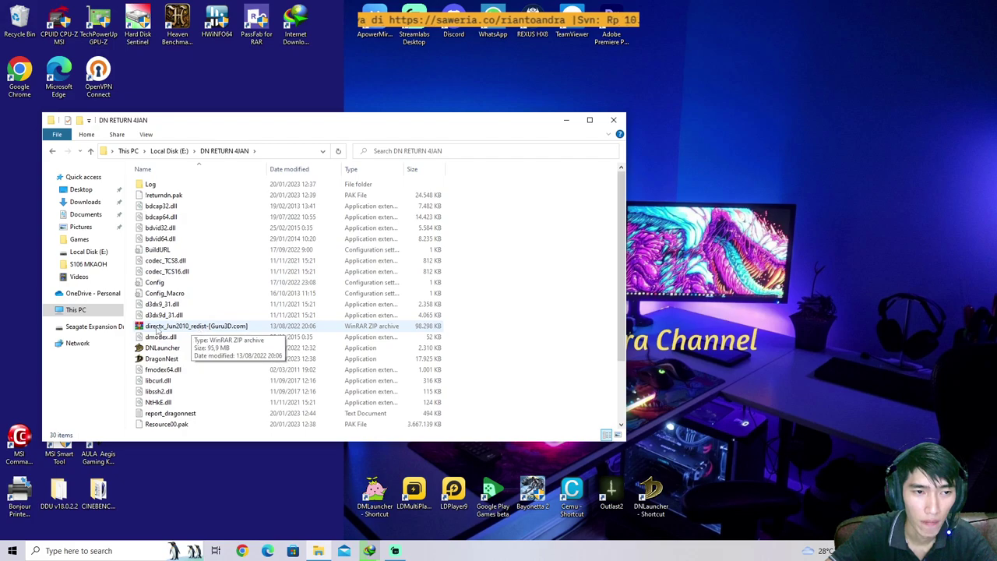
Step: Examine the contents of the directx_Jun2010_redist-[Guru3D.com] archive in WinRAR, and close it
left_click(158, 331)
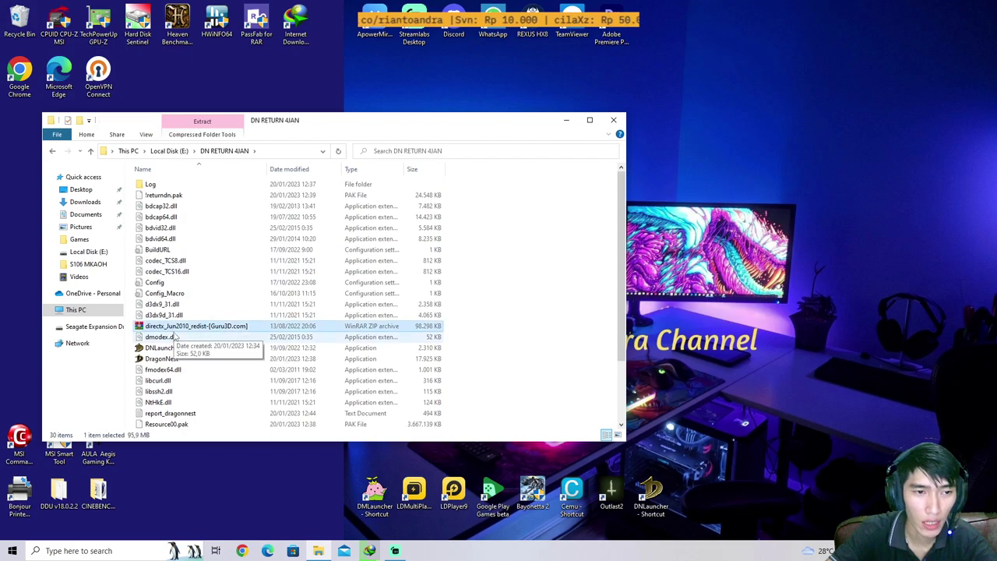
double_click(173, 330)
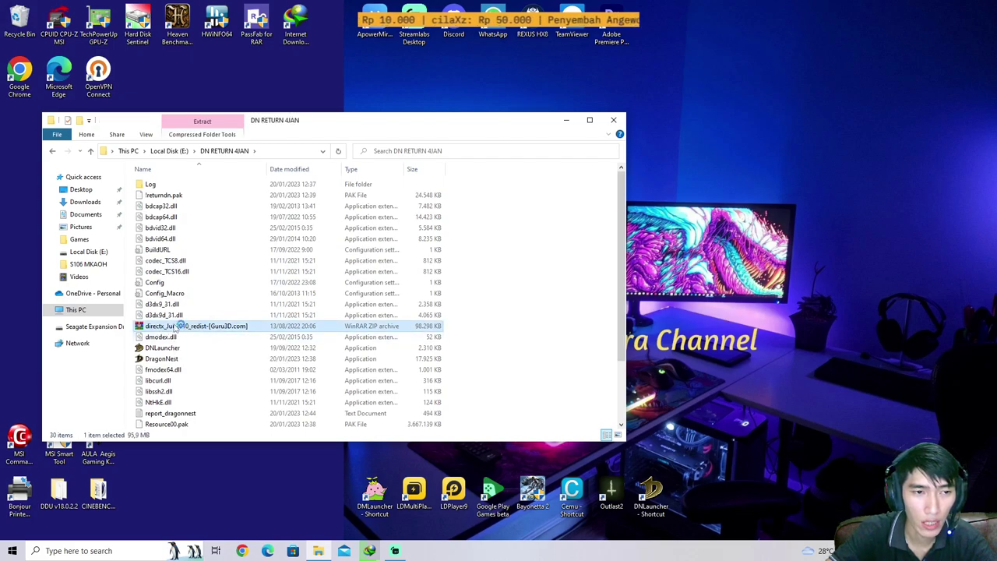
scroll(84, 200, "down", 20)
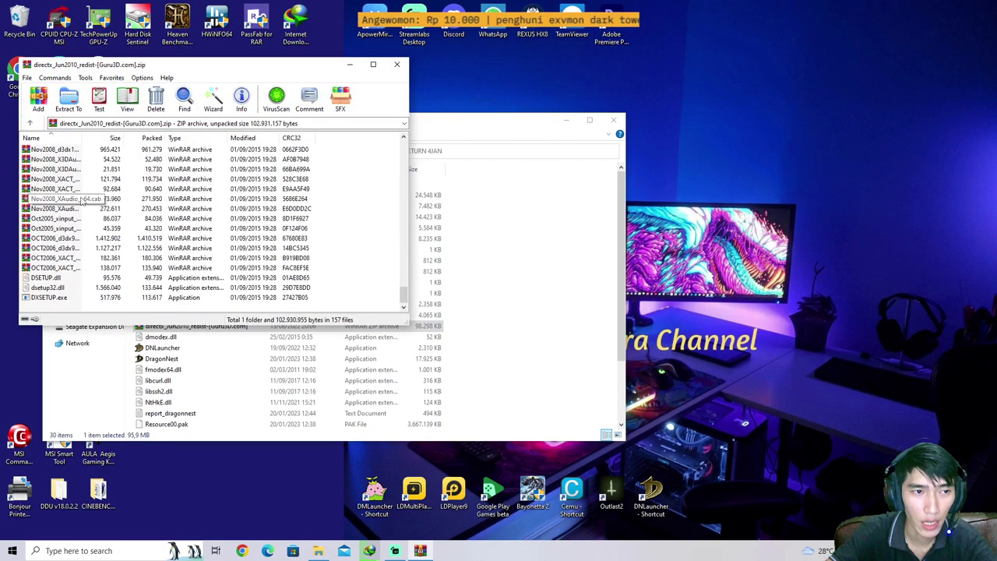
left_click(398, 65)
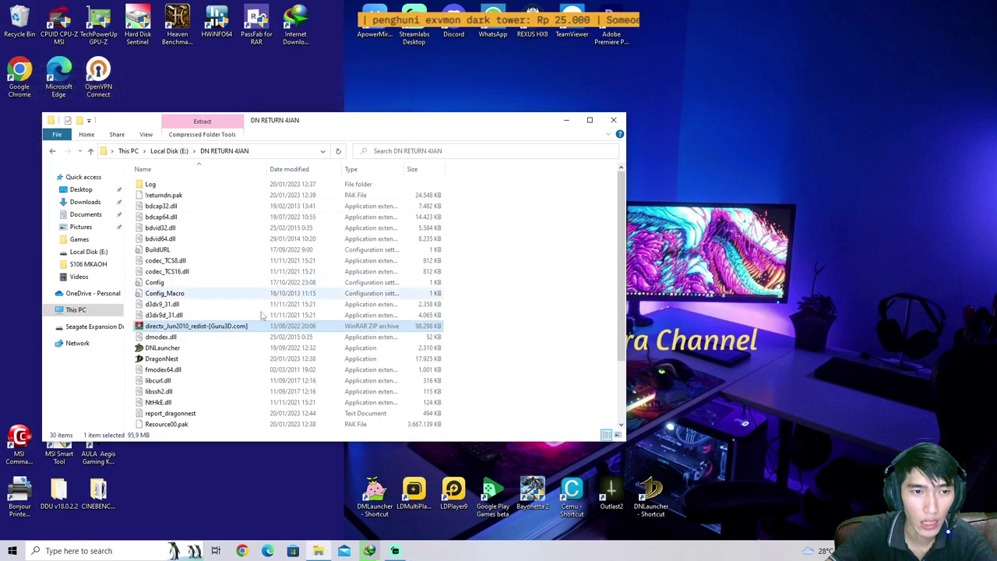
Step: Extract the directx_Jun2010_redist-[Guru3D.com] archive into a folder of the same name, and open that folder
right_click(197, 329)
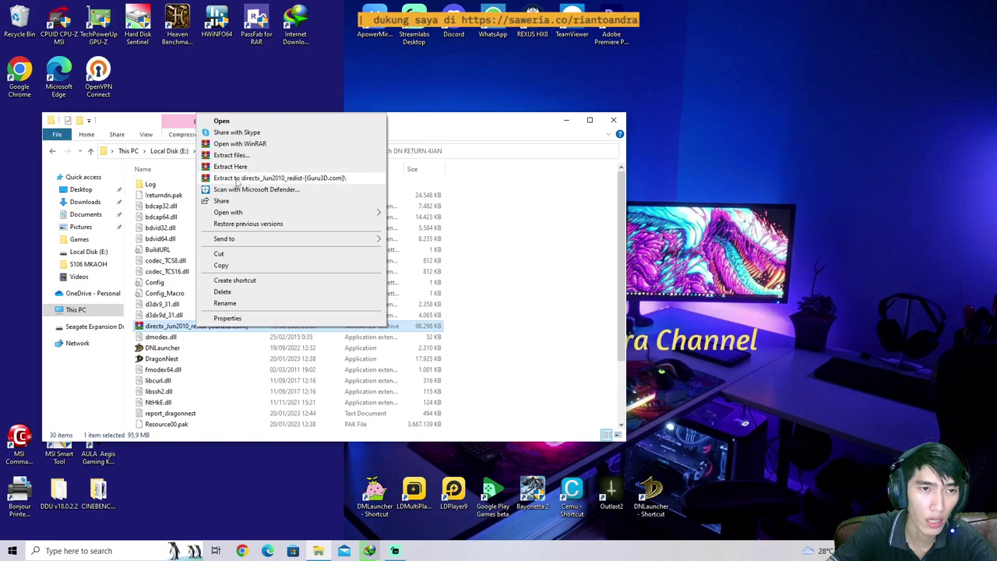
left_click(279, 179)
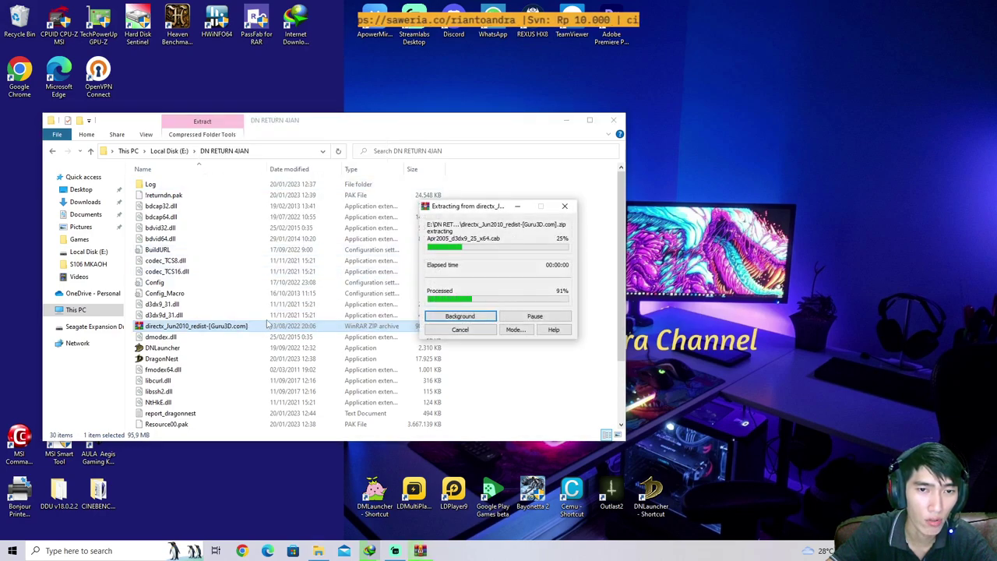
double_click(196, 184)
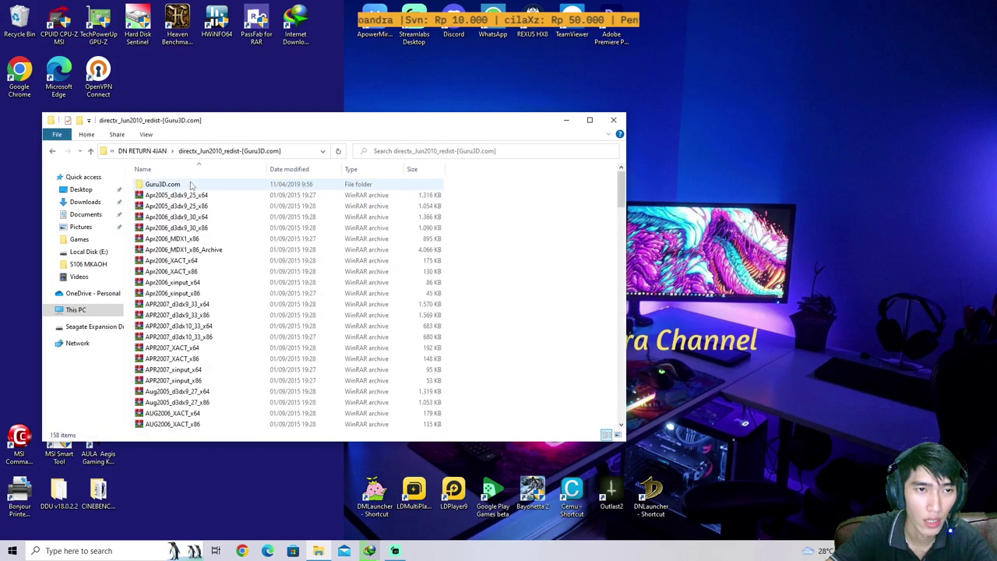
Step: Find DXSETUP in the extracted directx_Jun2010_redist-[Guru3D.com] folder and run it as administrator
scroll(197, 287, "down", 3)
scroll(199, 289, "down", 2)
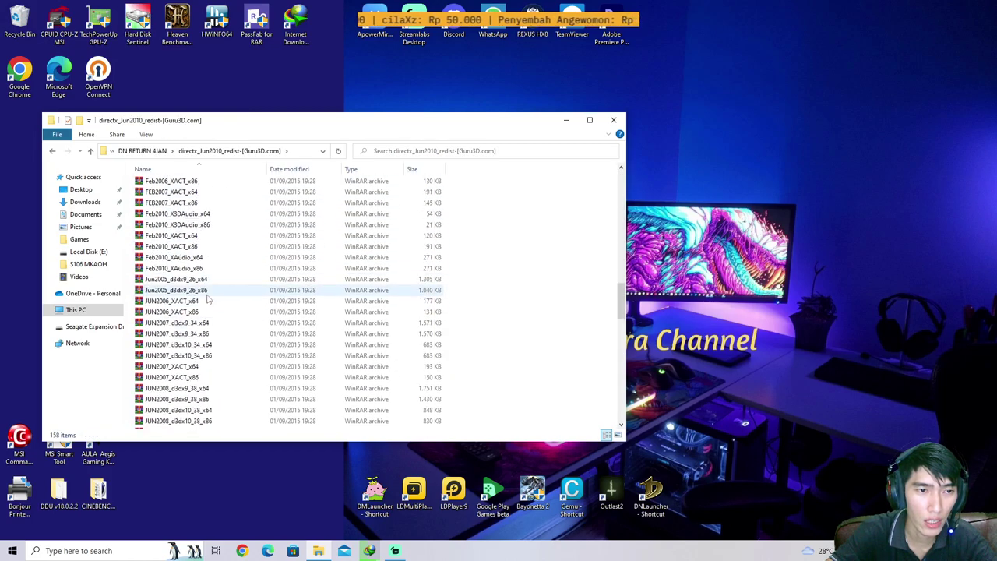
scroll(207, 299, "up", 6)
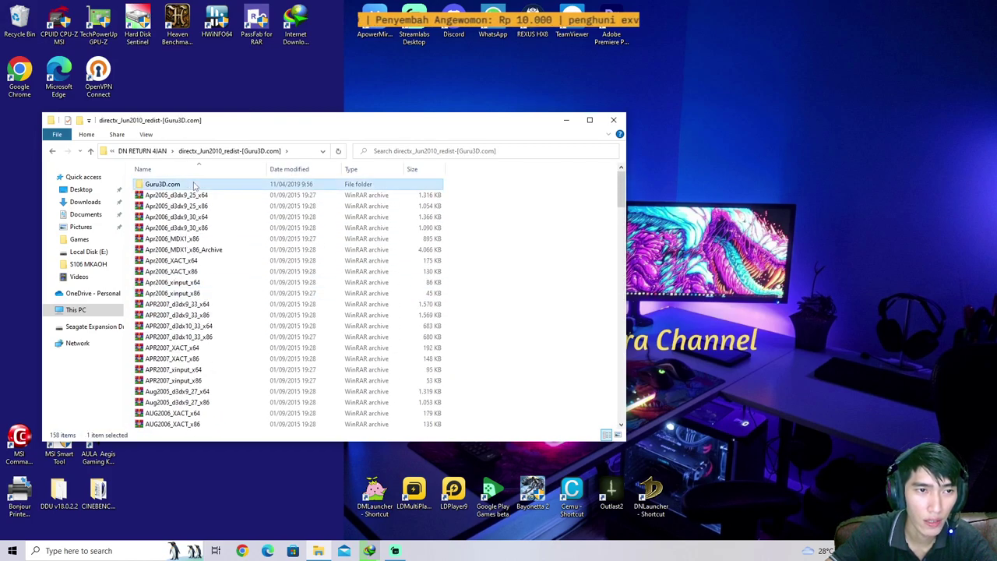
double_click(164, 185)
left_click(52, 151)
scroll(208, 270, "down", 10)
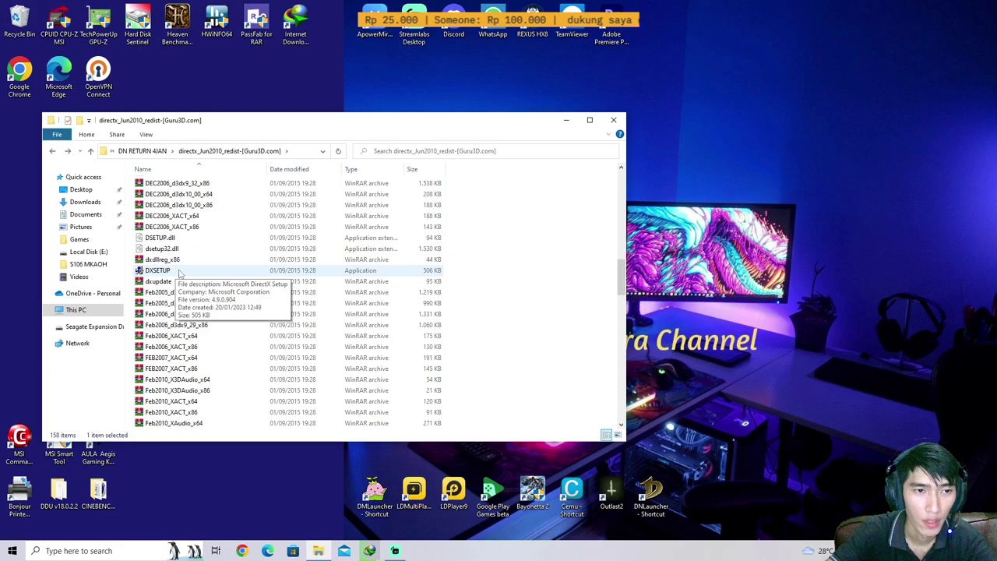
right_click(180, 271)
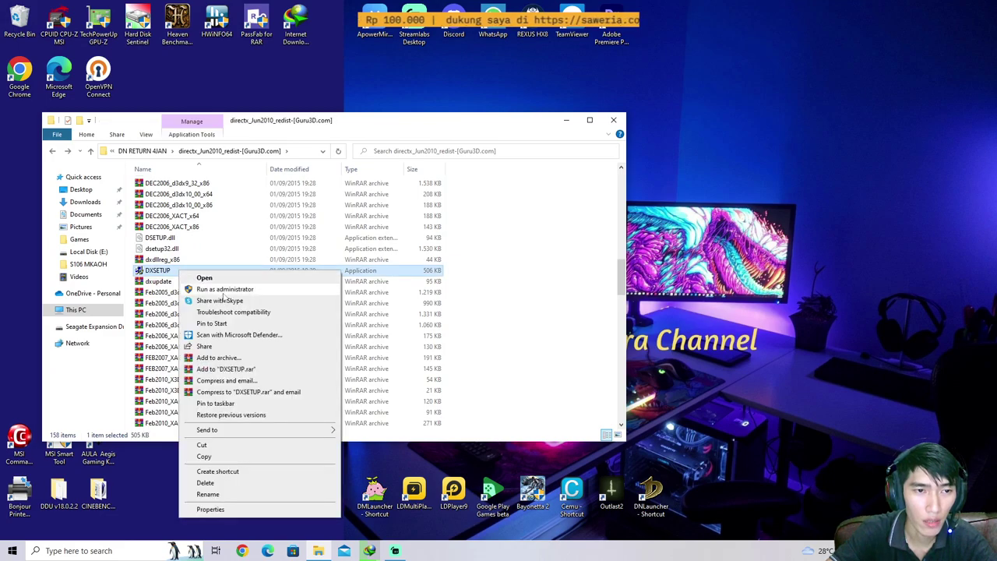
left_click(225, 290)
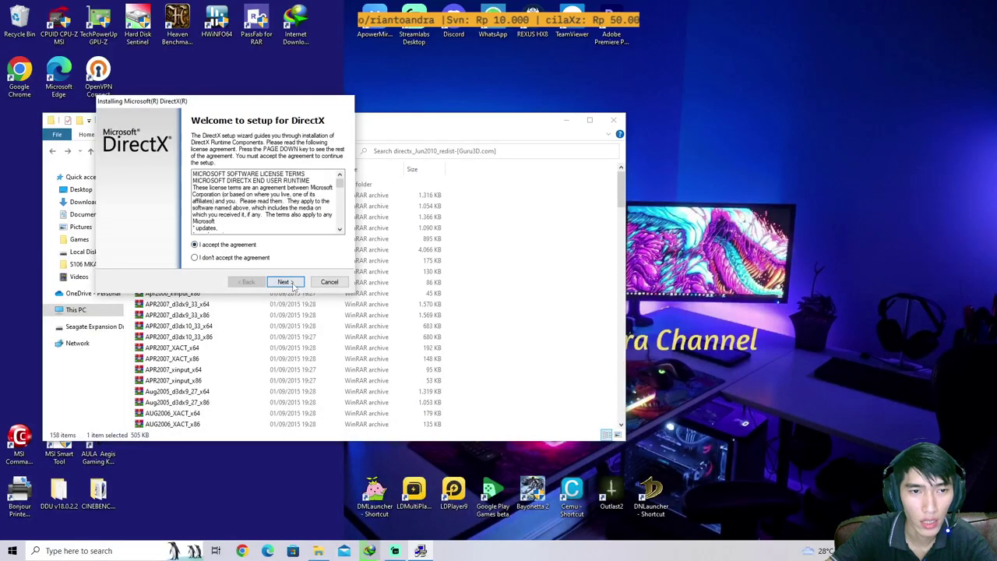
Step: Start installing the DirectX components with the license agreement accepted, and move the setup window clear of the folder window
left_click(283, 283)
left_click(284, 282)
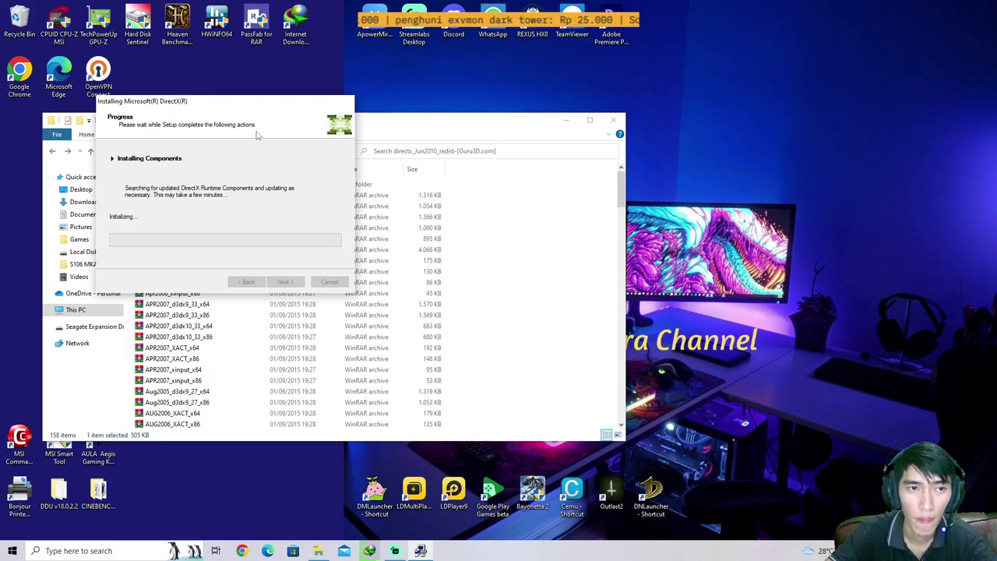
left_click_drag(241, 107, 832, 25)
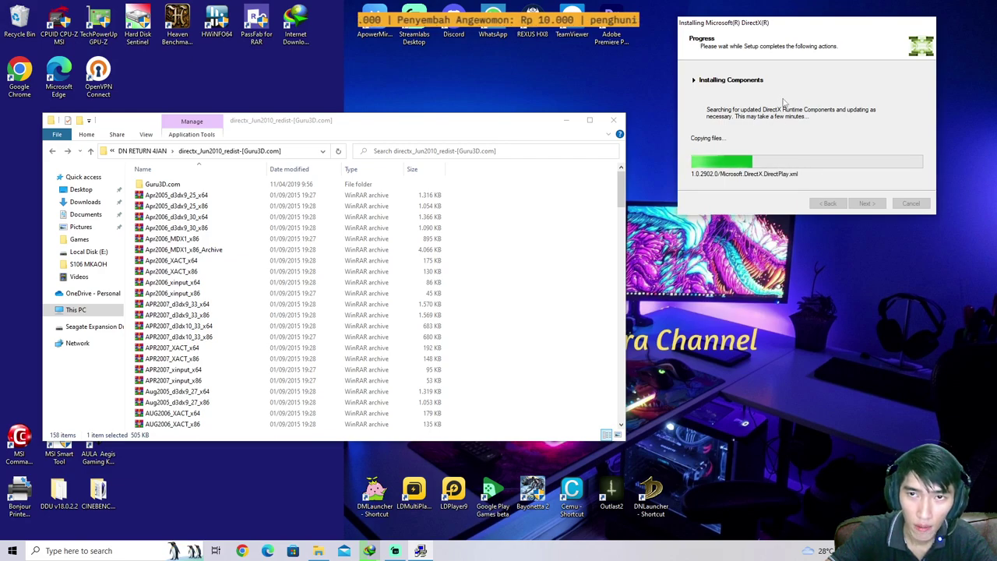
left_click_drag(801, 24, 822, 40)
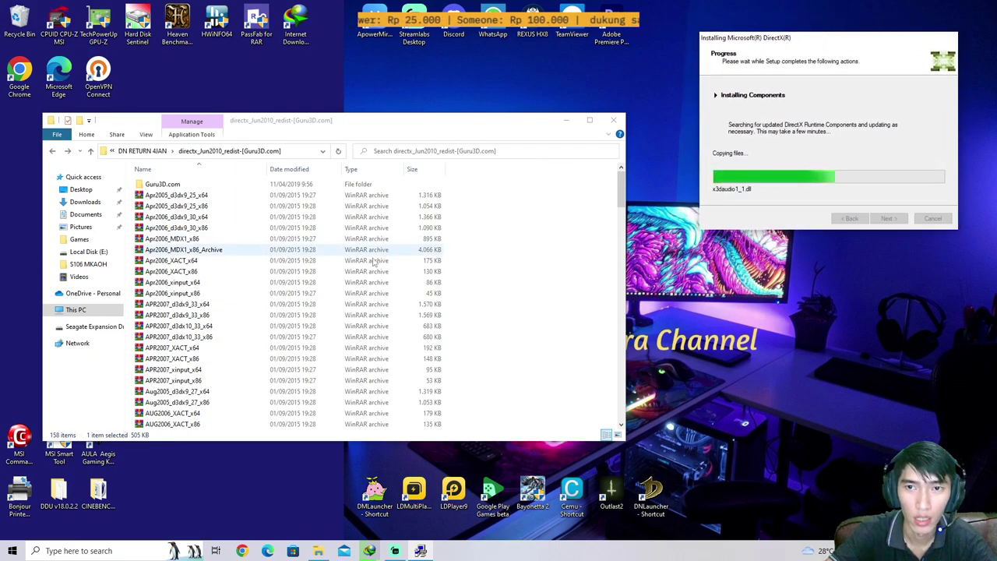
Step: Return to the DN RETURN 4JAN folder and extract the Visual-C-Runtimes-All-in-One-Dec-2021 archive into a folder of the same name
scroll(199, 298, "down", 15)
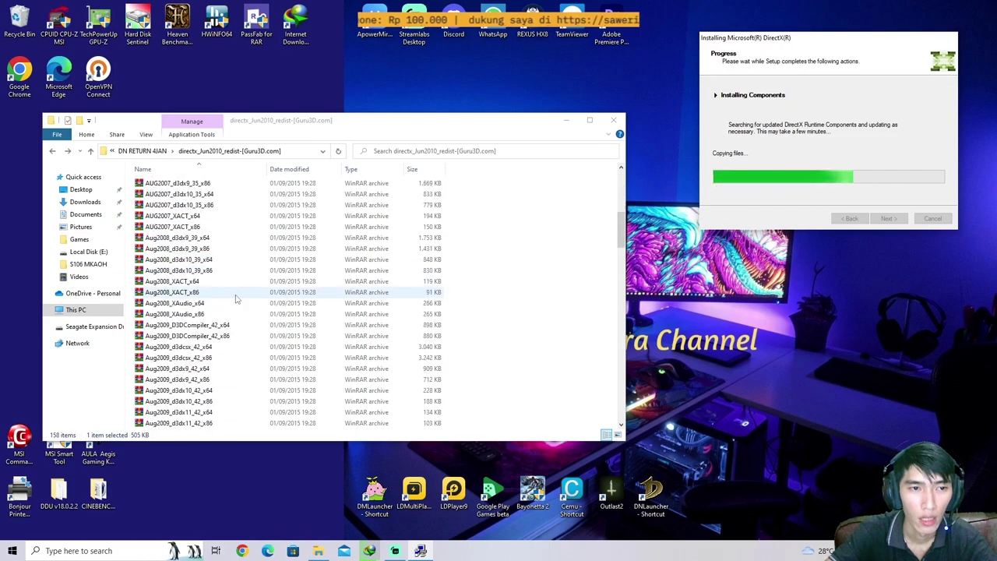
key("BackSpace")
scroll(263, 311, "down", 3)
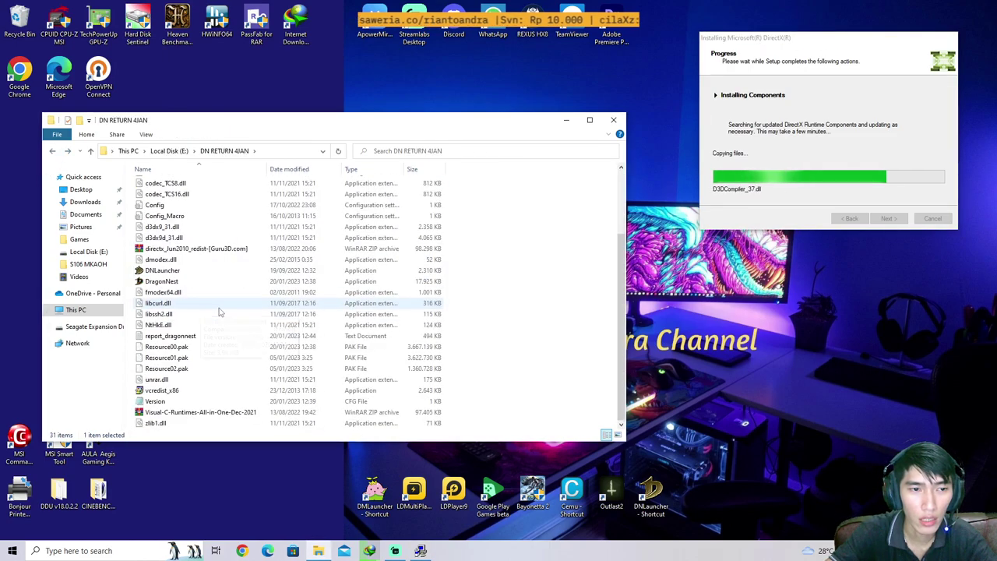
left_click(207, 414)
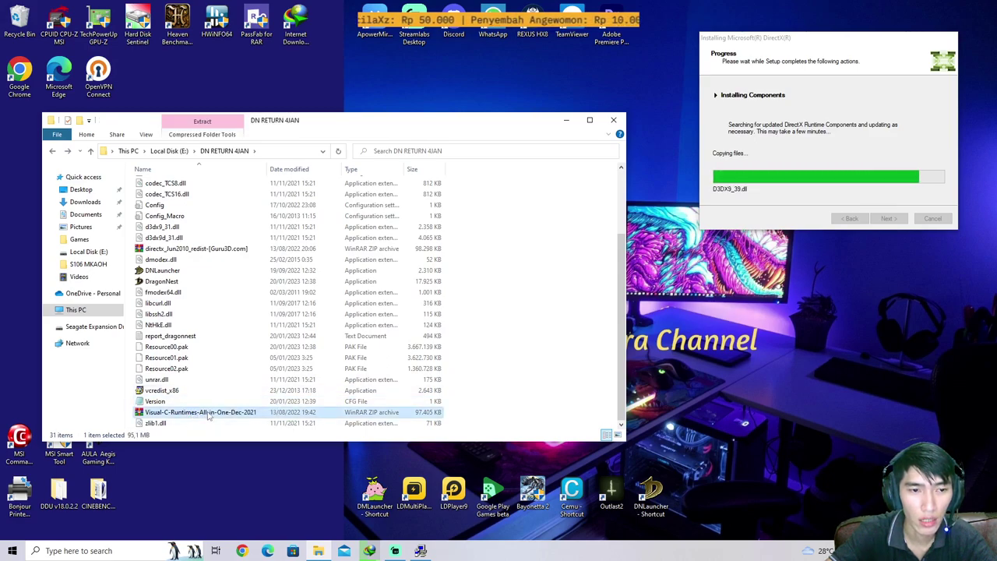
right_click(208, 415)
left_click(225, 417)
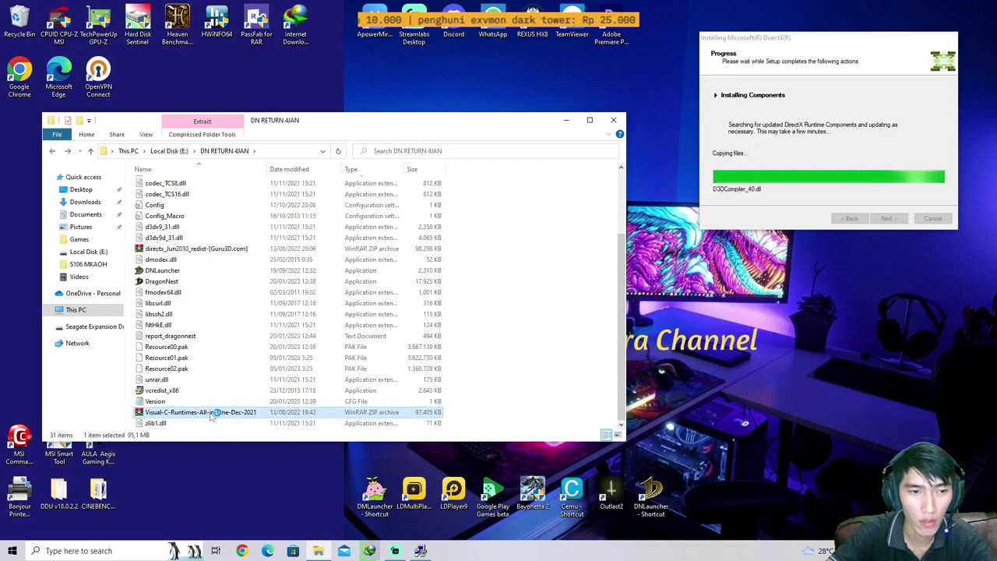
right_click(232, 414)
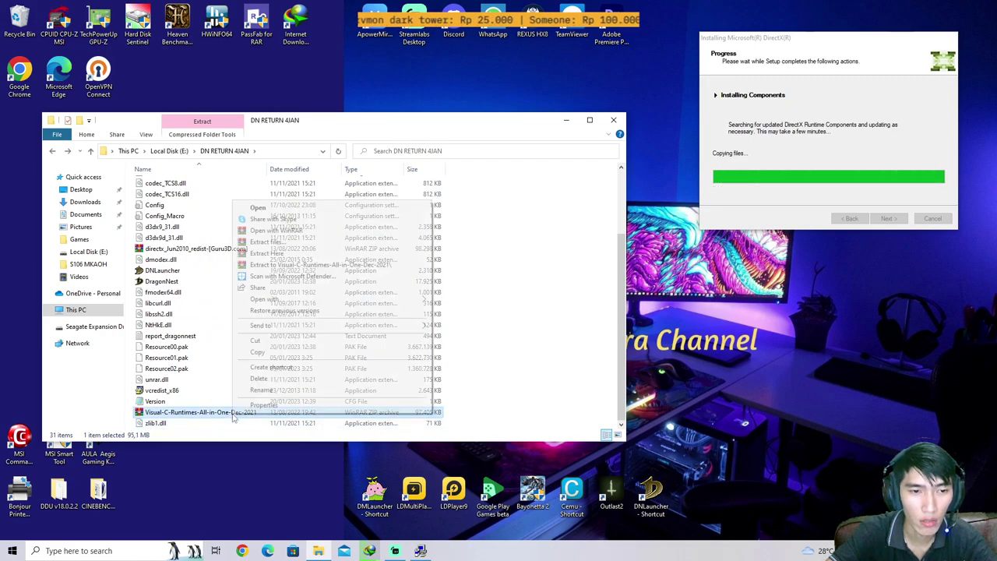
left_click(291, 266)
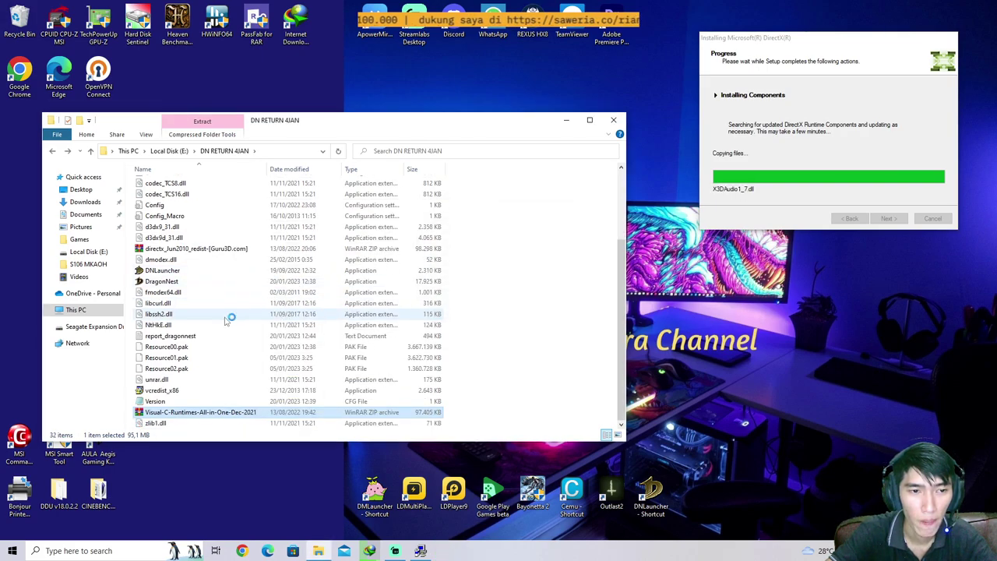
Step: Open the extracted Visual-C-Runtimes-All-in-One-Dec-2021 folder and finish the DirectX setup wizard
scroll(218, 351, "up", 3)
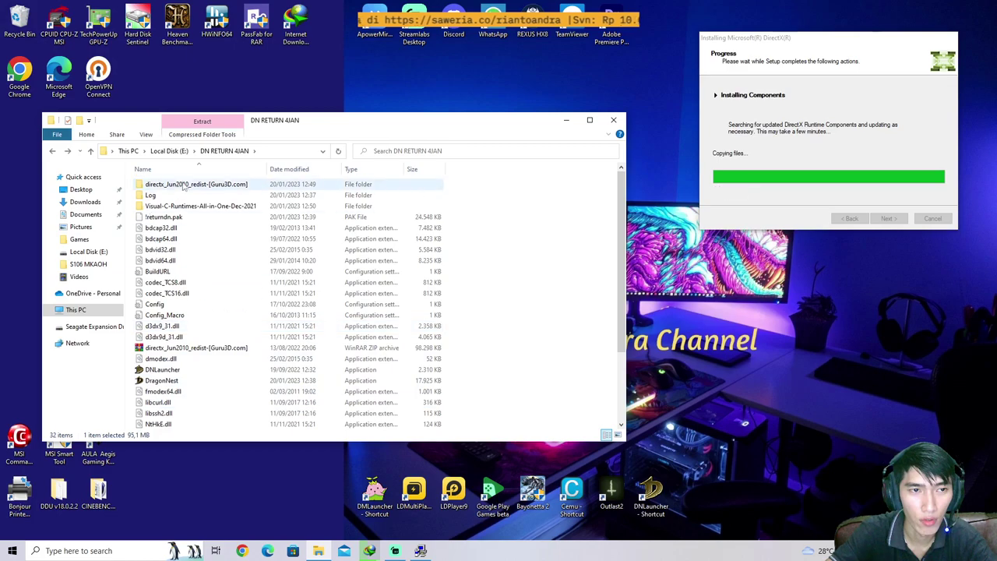
double_click(203, 206)
left_click(200, 188)
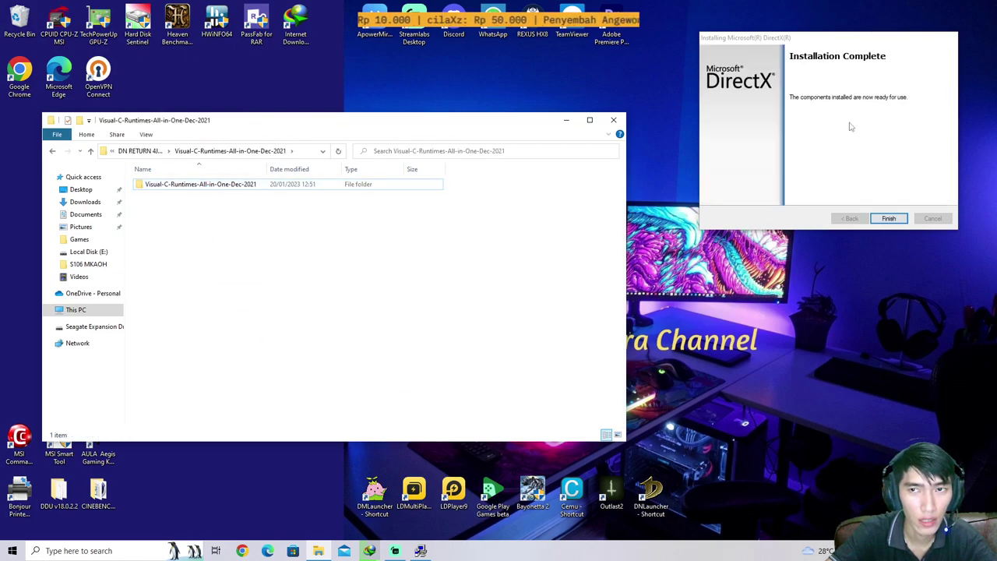
left_click(826, 113)
left_click(888, 218)
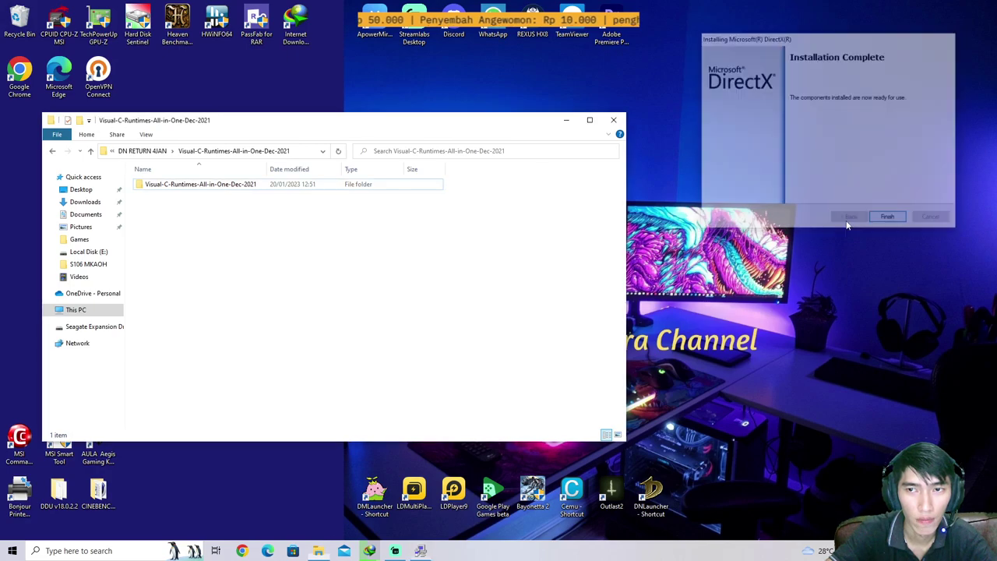
Step: Open the inner Visual-C-Runtimes-All-in-One-Dec-2021 folder and run the install_all batch file as administrator
double_click(184, 190)
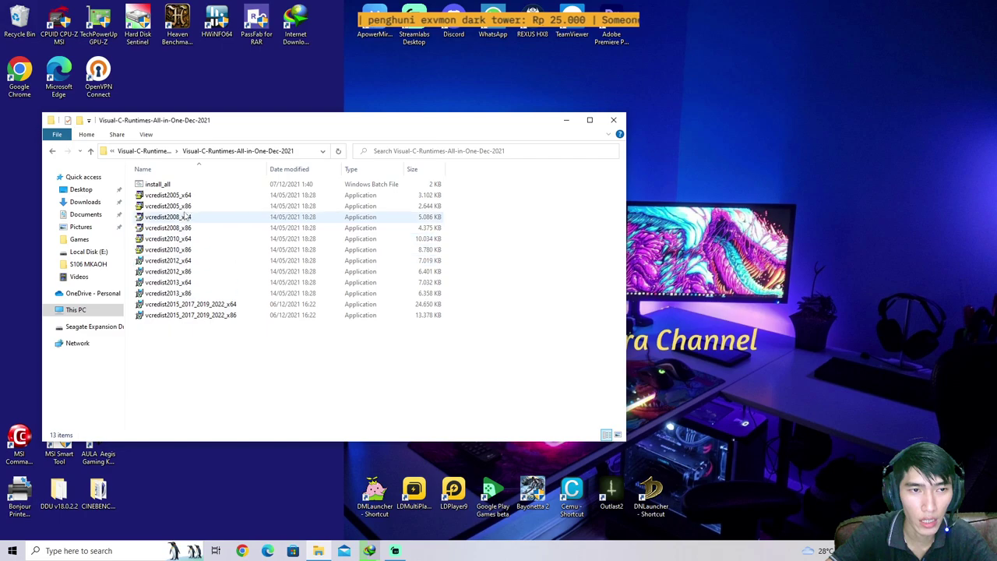
left_click(182, 185)
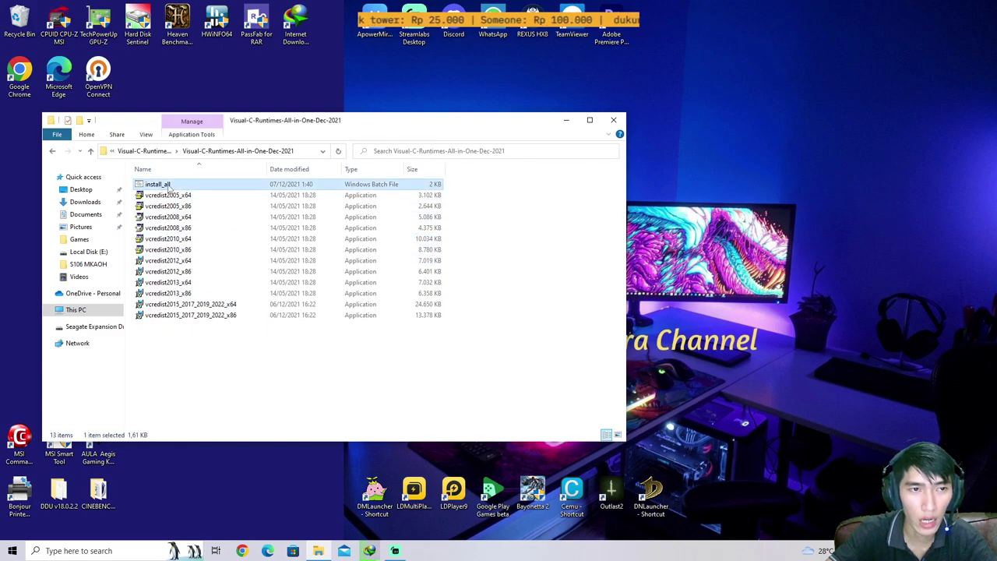
right_click(169, 187)
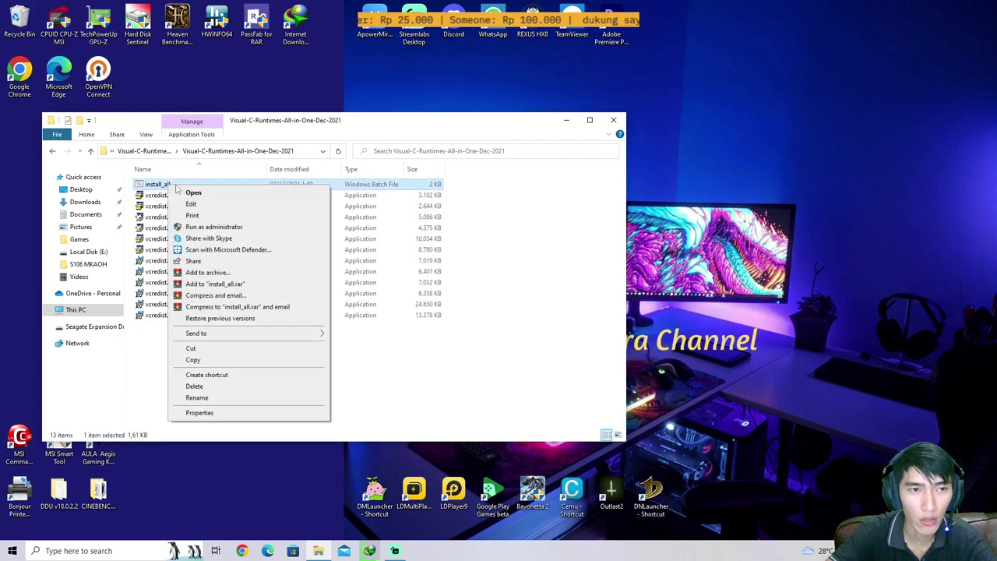
left_click(221, 228)
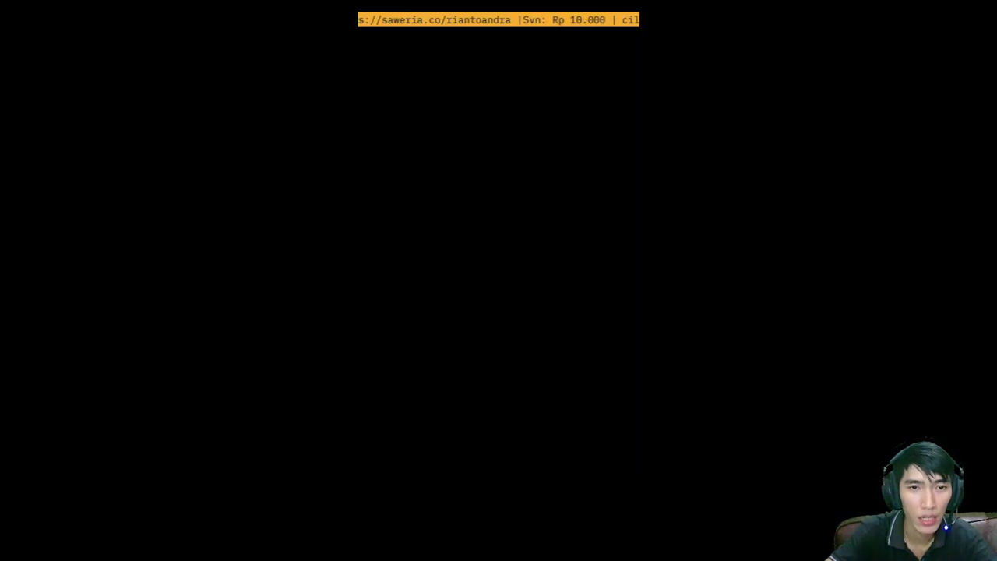